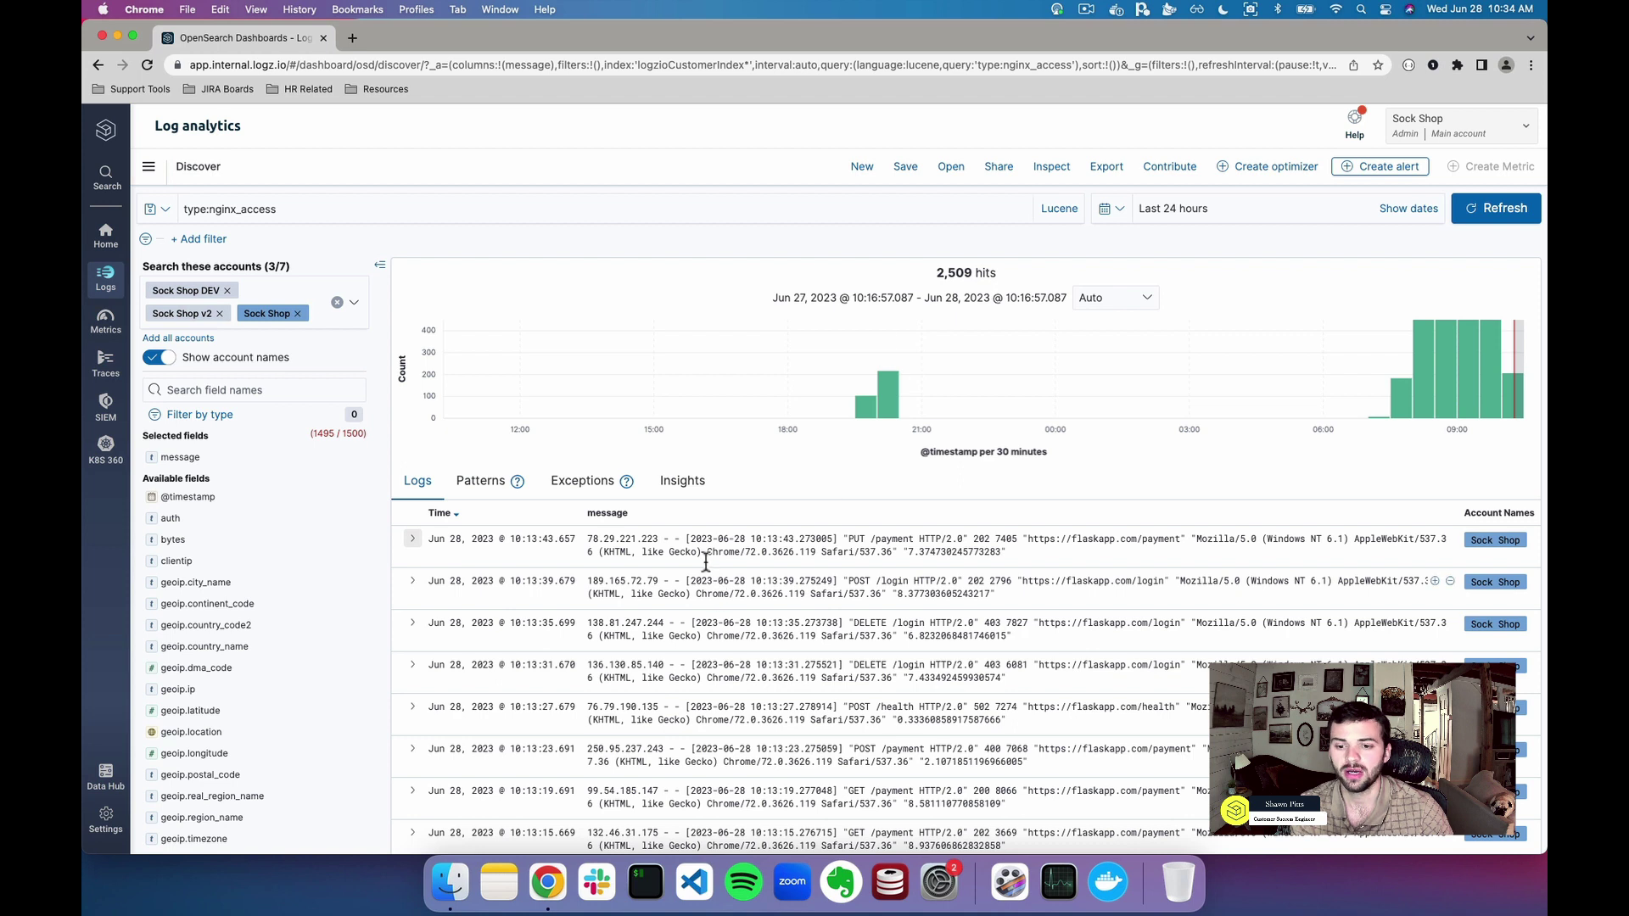
Expand the first nginx_access log entry to show its document fields.
{"action": "triple_click", "coordinate": [638, 547]}
{"action": "left_click", "coordinate": [637, 548]}
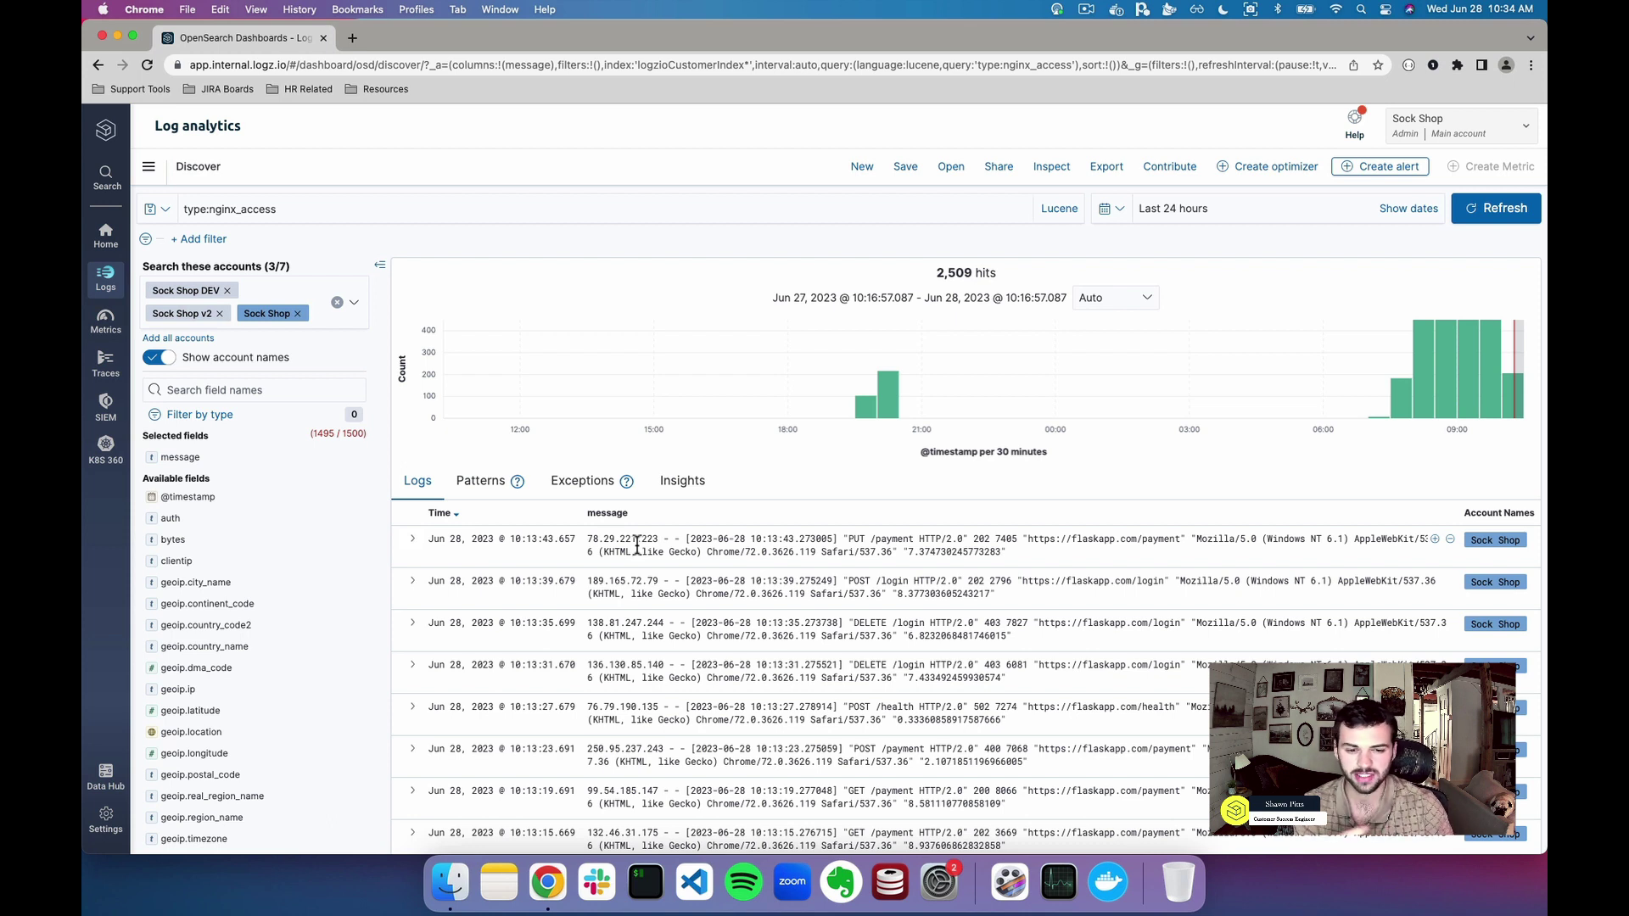
{"action": "left_click", "coordinate": [412, 539]}
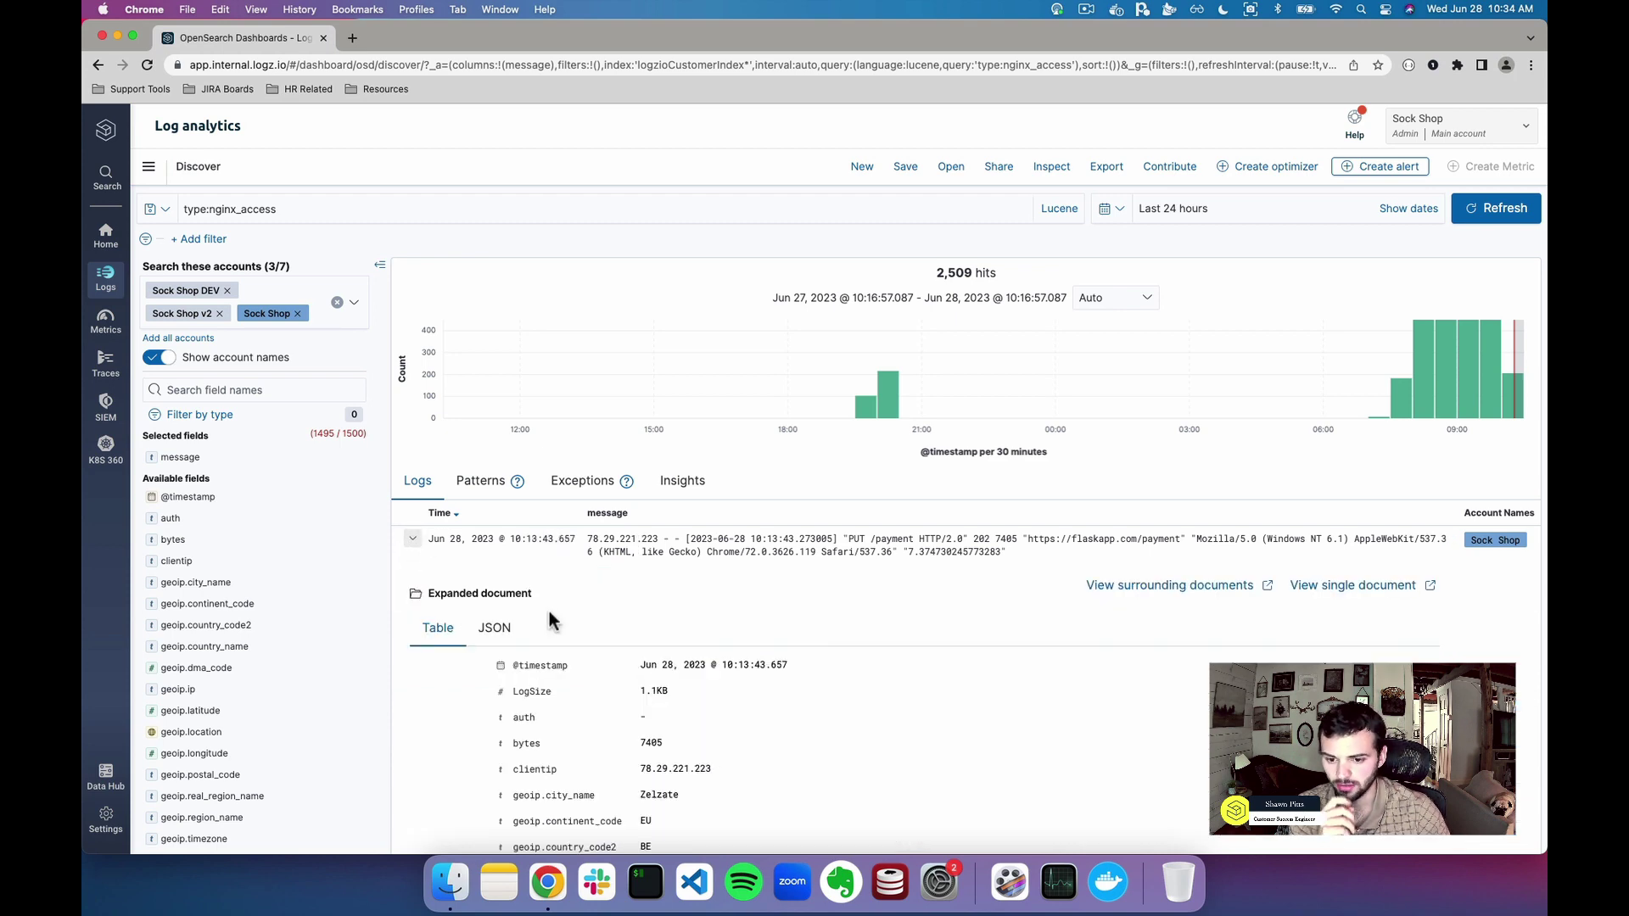
{"action": "scroll", "coordinate": [548, 617], "scroll_direction": "down", "scroll_amount": 3}
{"action": "scroll", "coordinate": [546, 611], "scroll_direction": "down", "scroll_amount": 2}
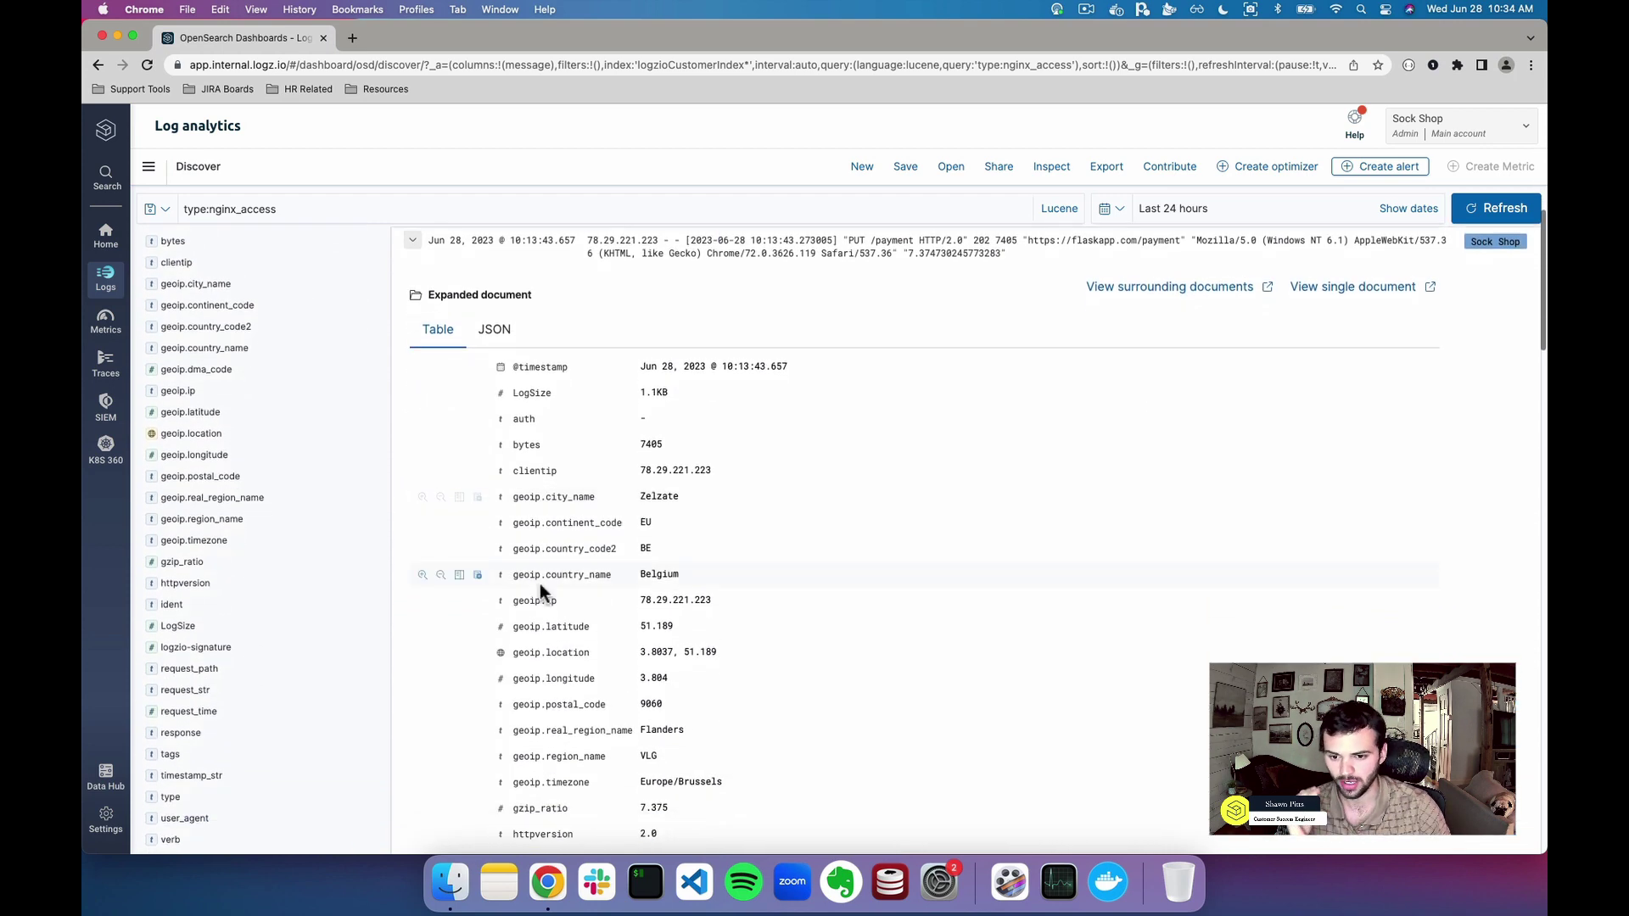
{"action": "scroll", "coordinate": [563, 499], "scroll_direction": "down", "scroll_amount": 5}
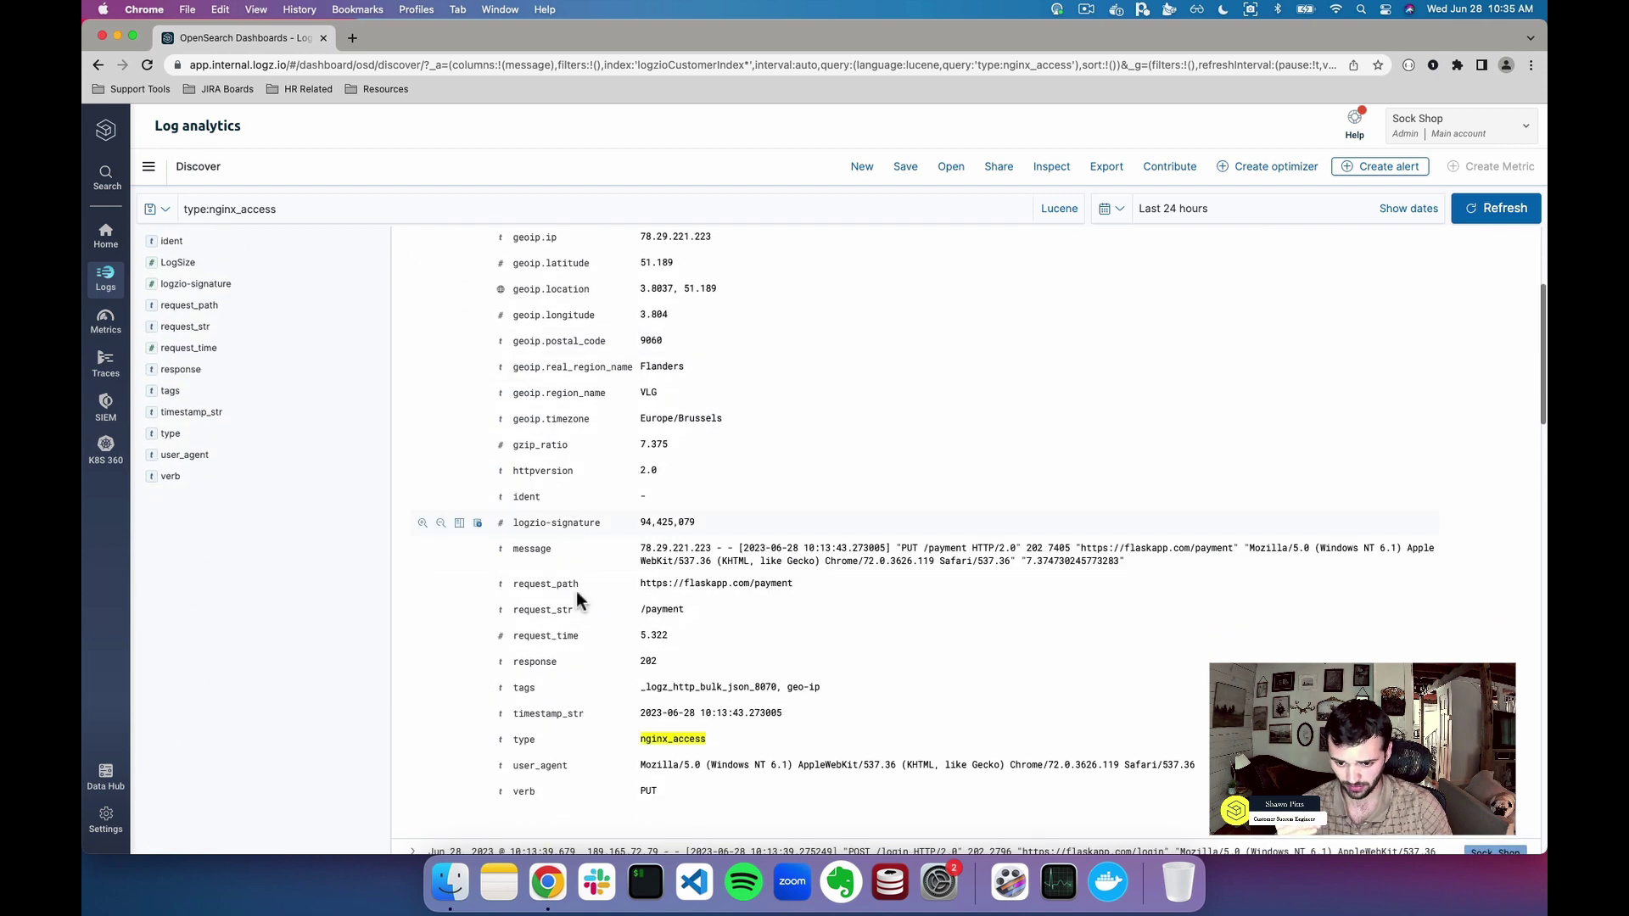
Review the entry's fields, including the nginx_access type value, then move to the second Discover tab.
{"action": "double_click", "coordinate": [655, 735]}
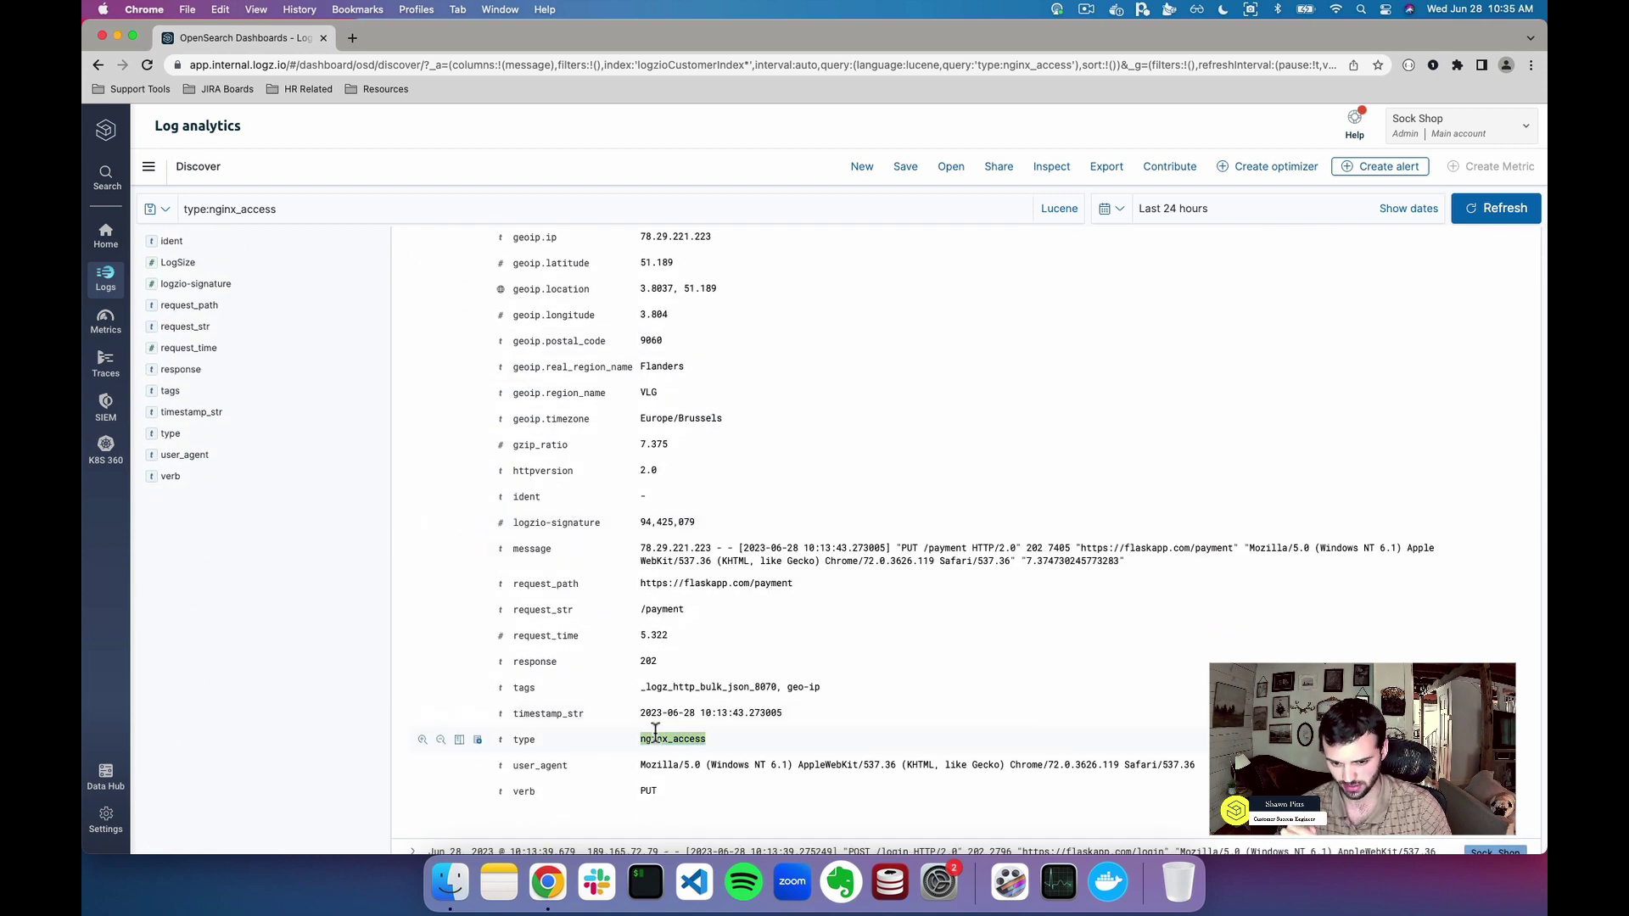
{"action": "left_click", "coordinate": [655, 733]}
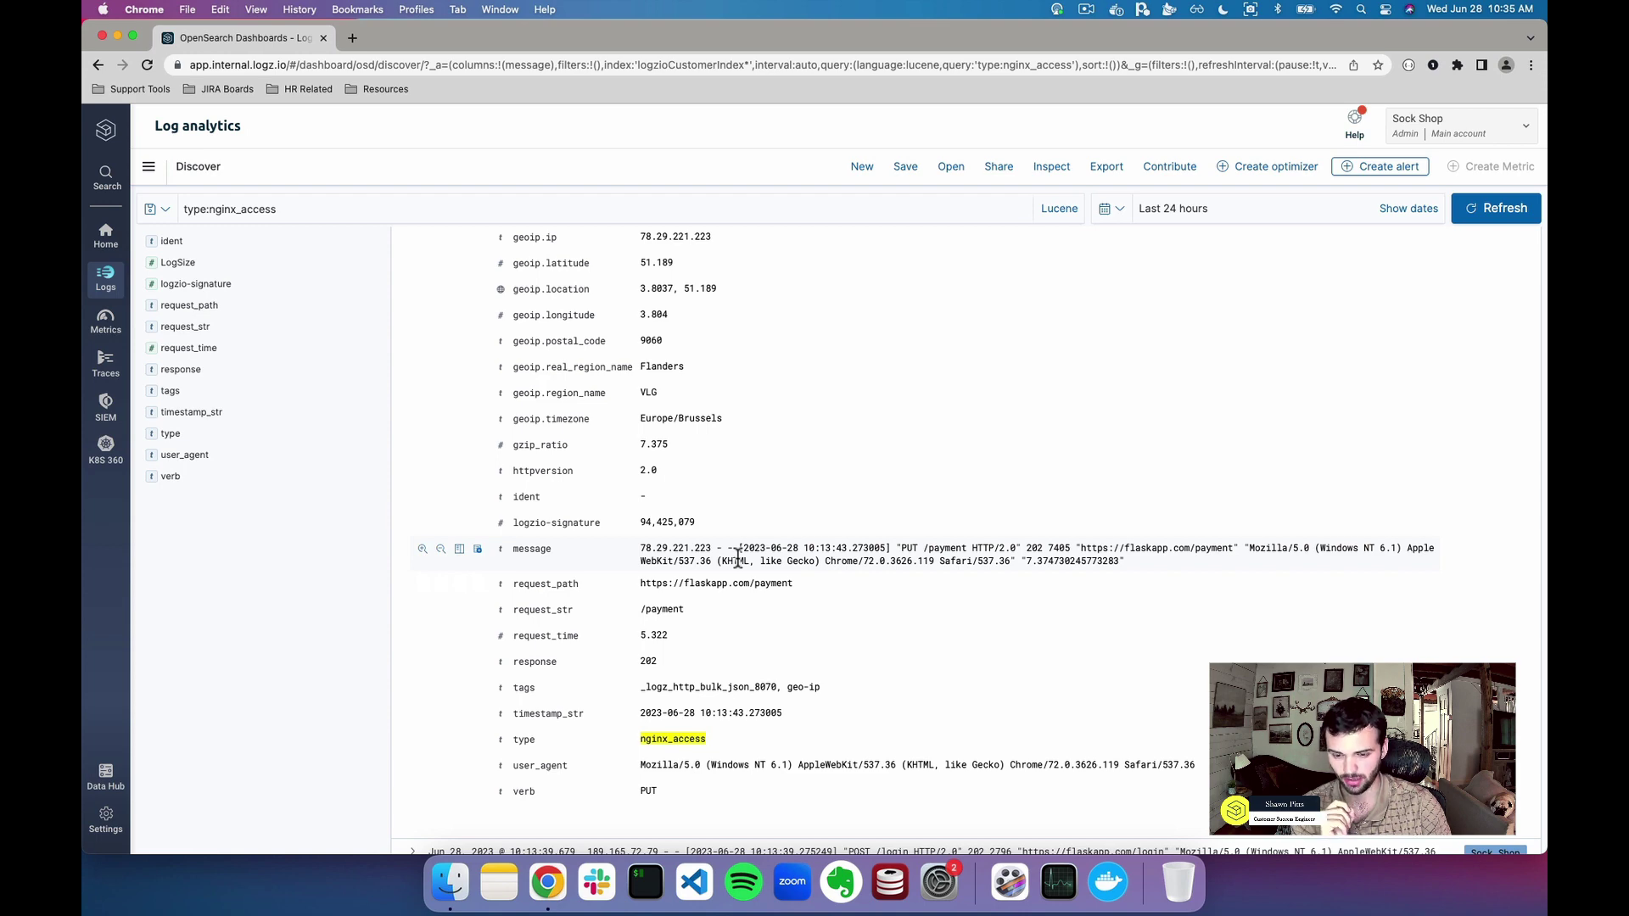
{"action": "scroll", "coordinate": [737, 560], "scroll_direction": "up", "scroll_amount": 3}
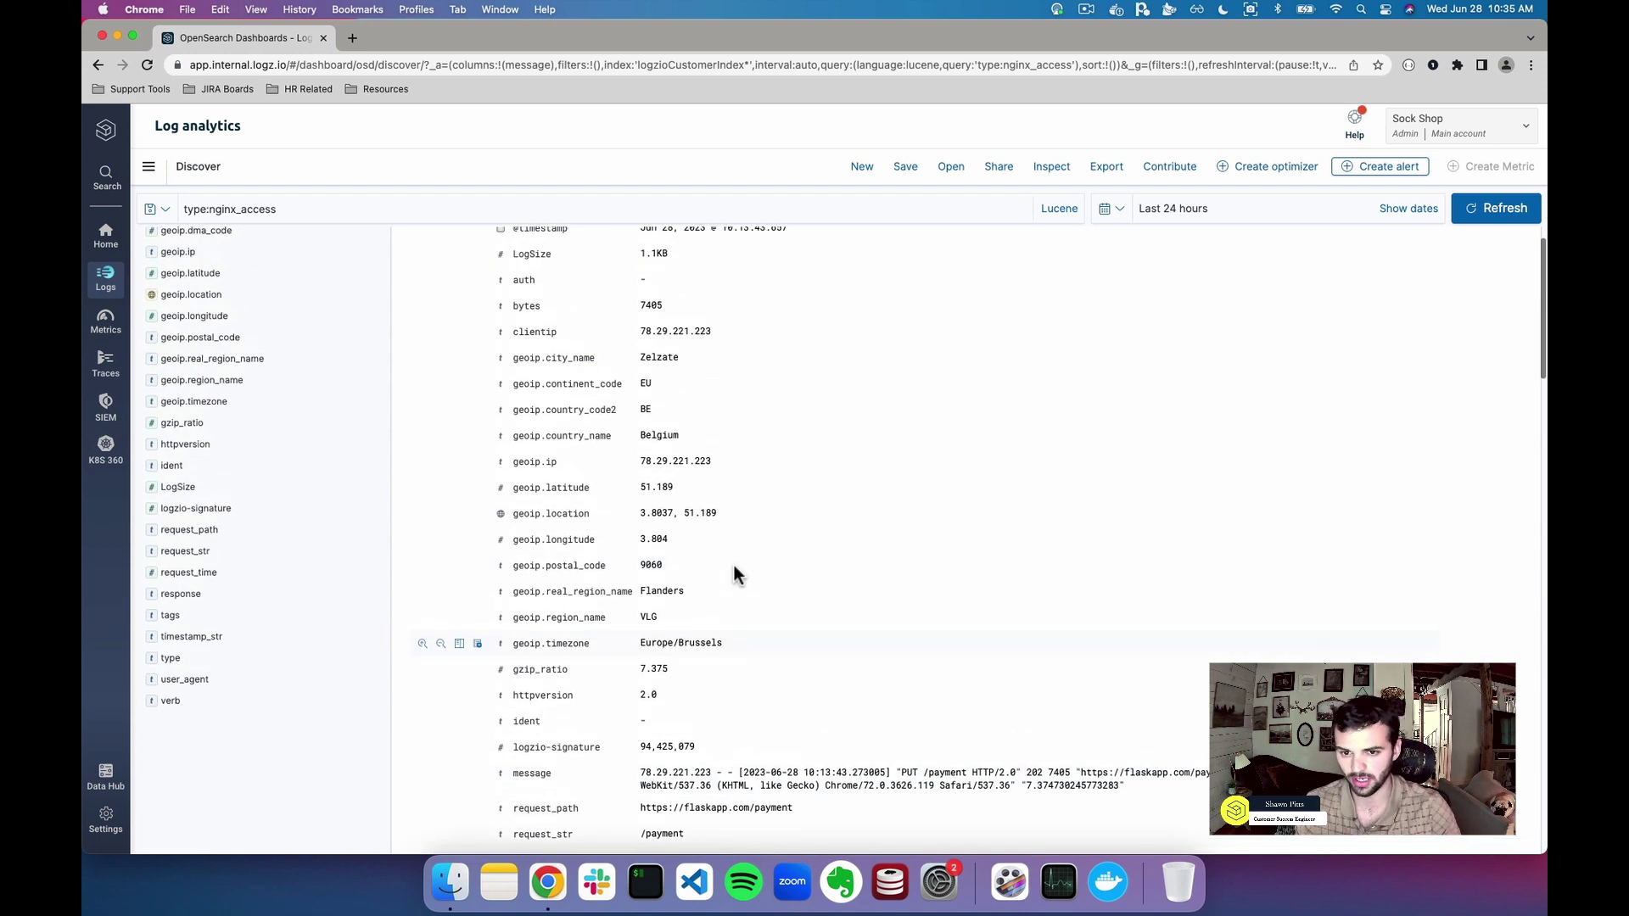
{"action": "scroll", "coordinate": [735, 565], "scroll_direction": "up", "scroll_amount": 2}
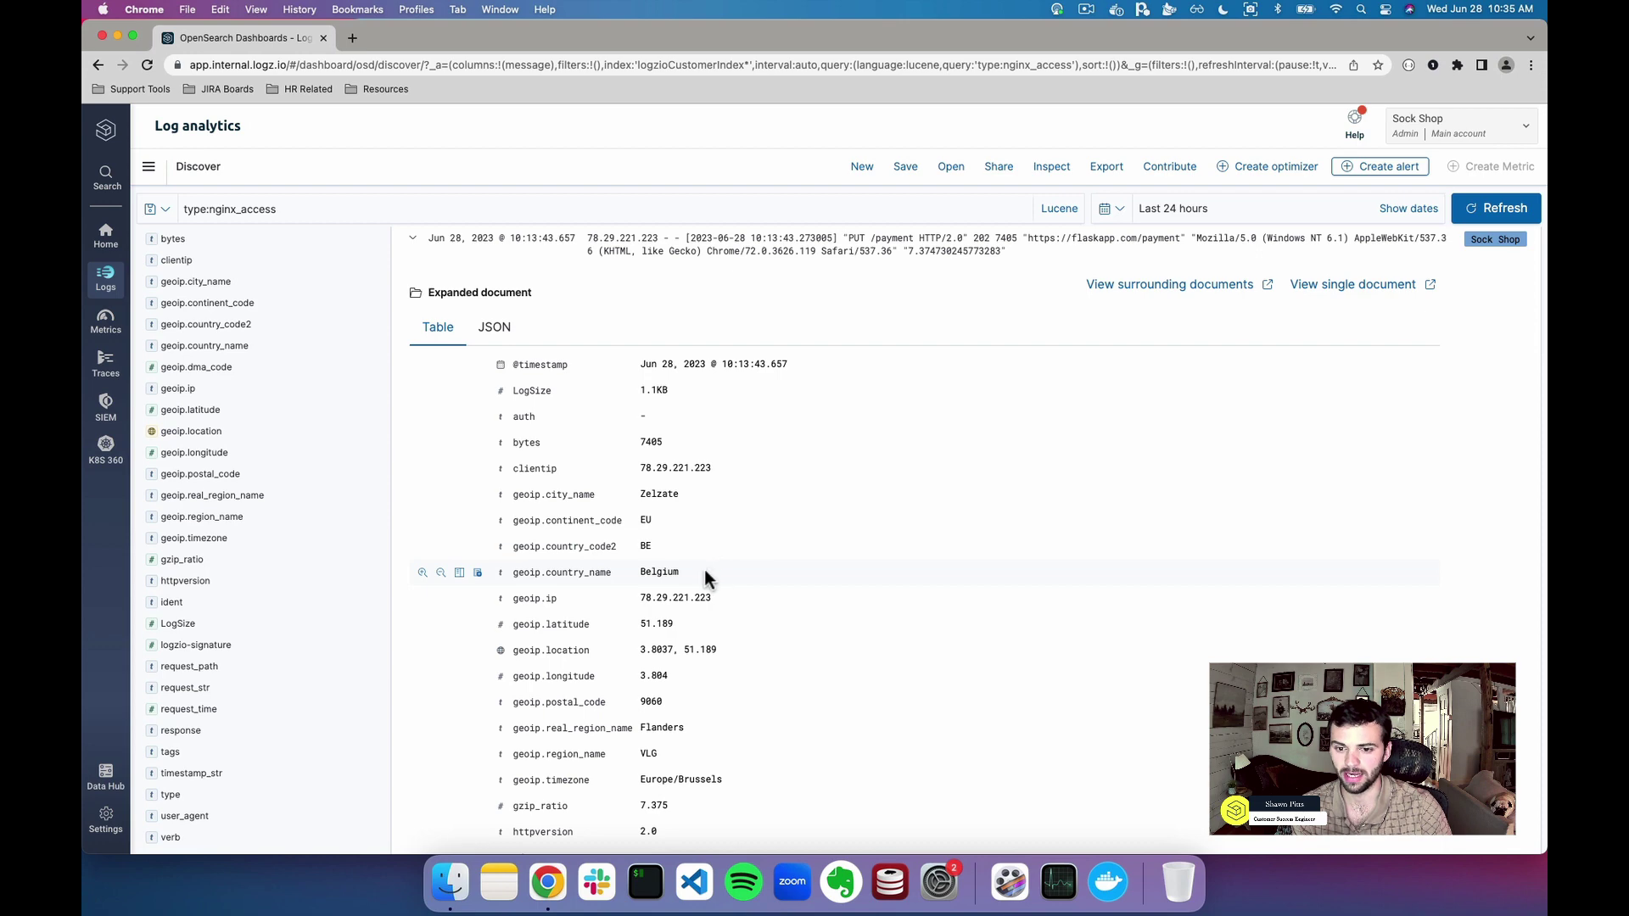
{"action": "scroll", "coordinate": [704, 577], "scroll_direction": "down", "scroll_amount": 5}
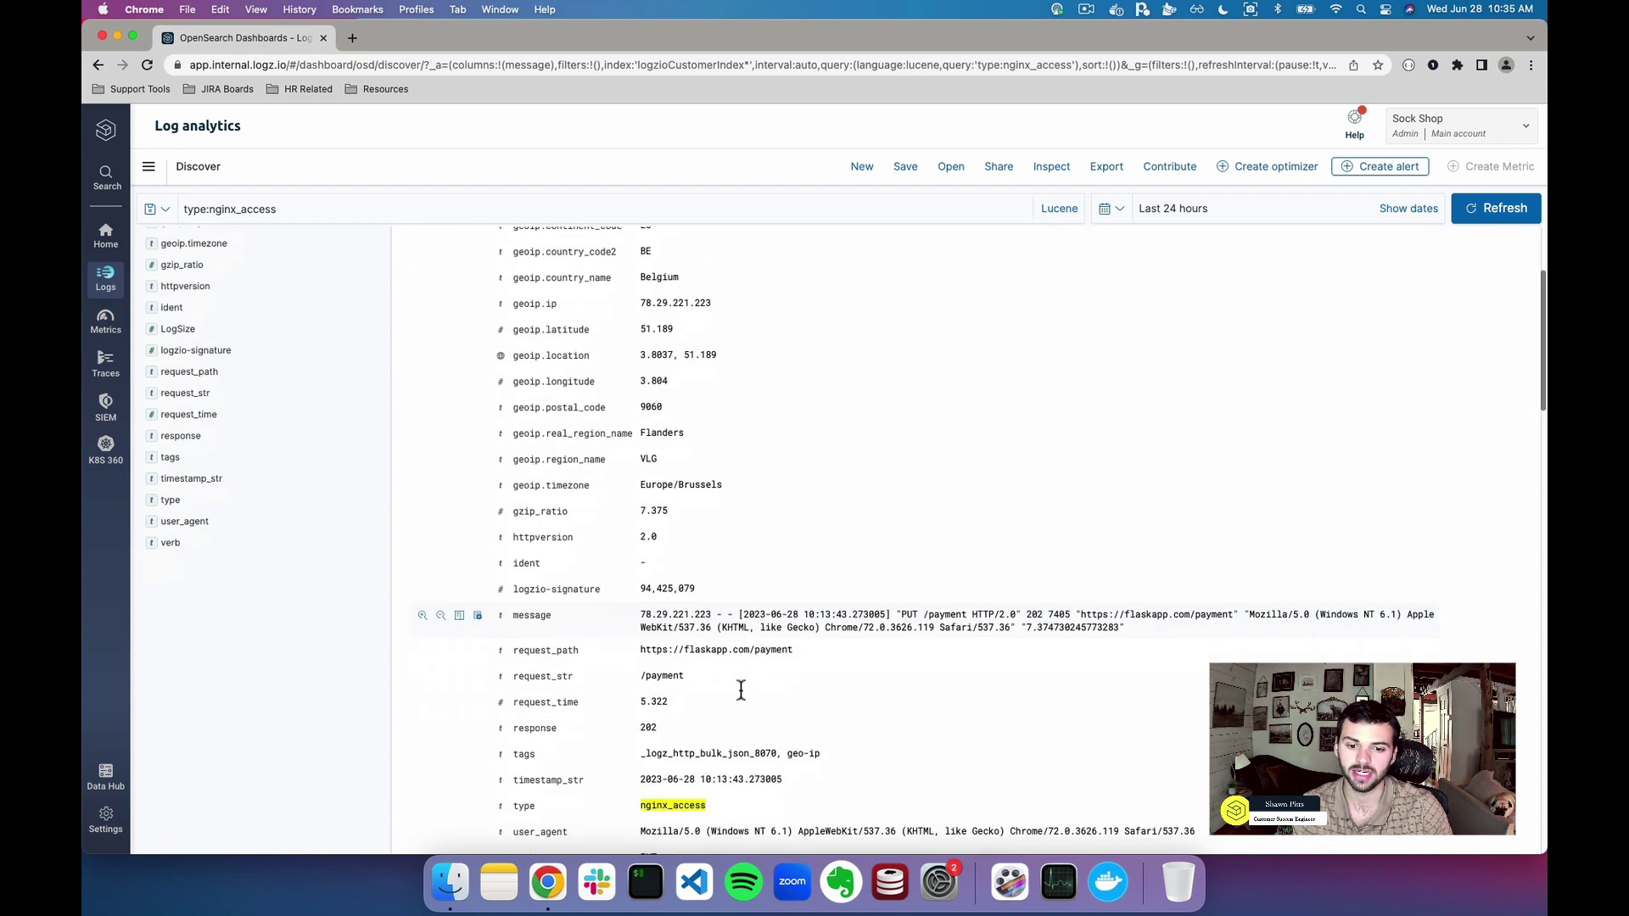
{"action": "scroll", "coordinate": [741, 678], "scroll_direction": "down", "scroll_amount": 1}
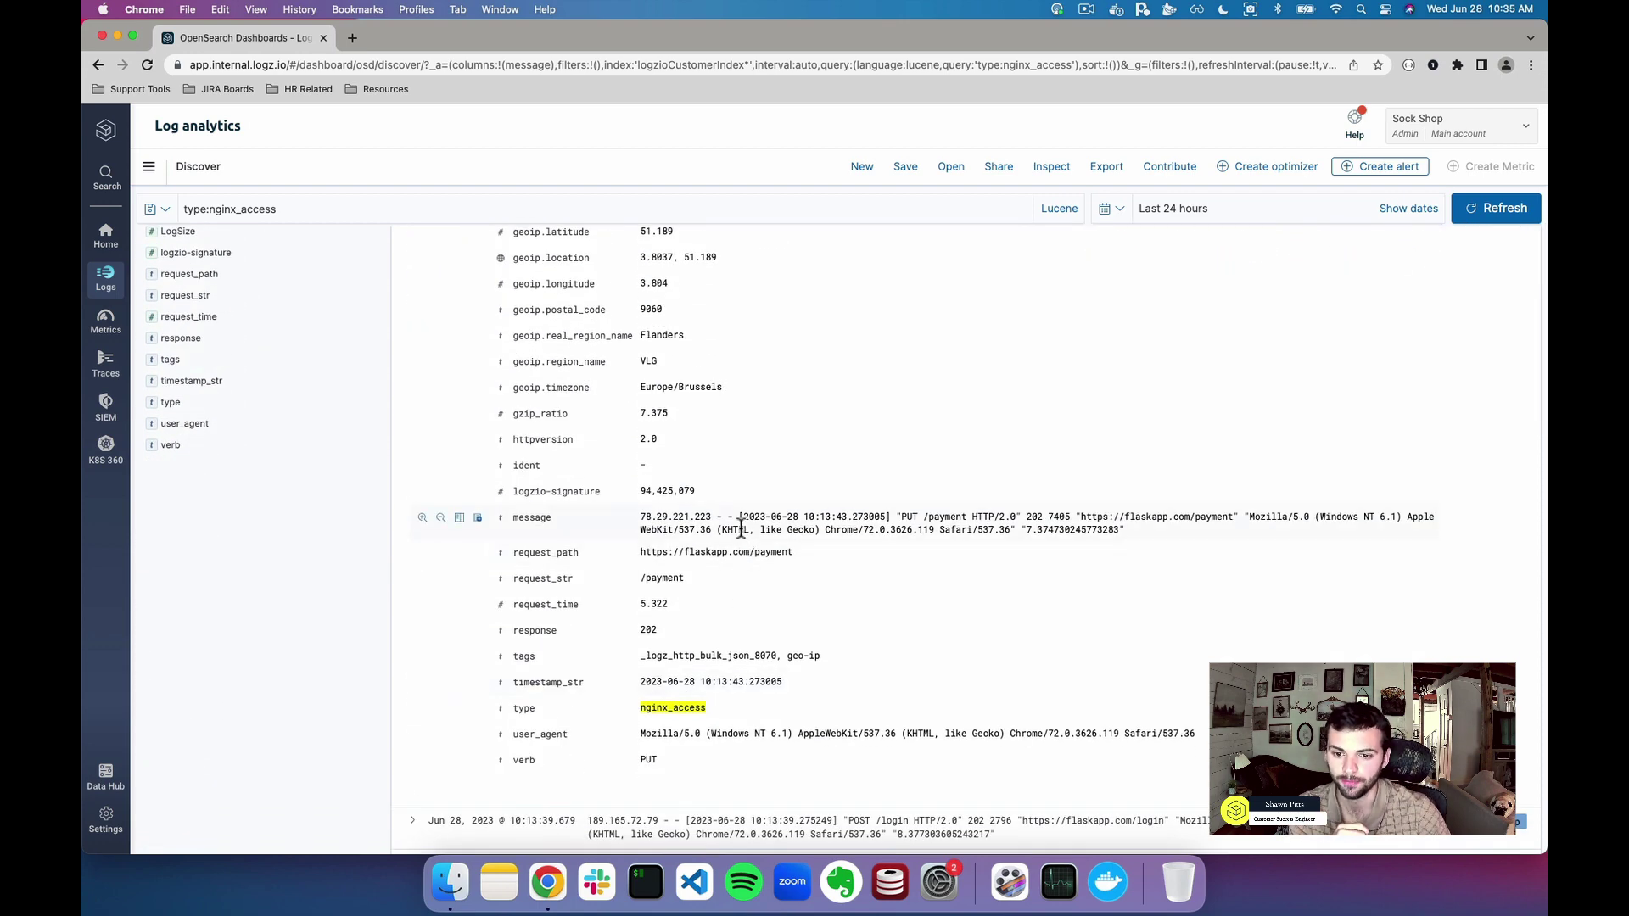
{"action": "scroll", "coordinate": [750, 532], "scroll_direction": "up", "scroll_amount": 4}
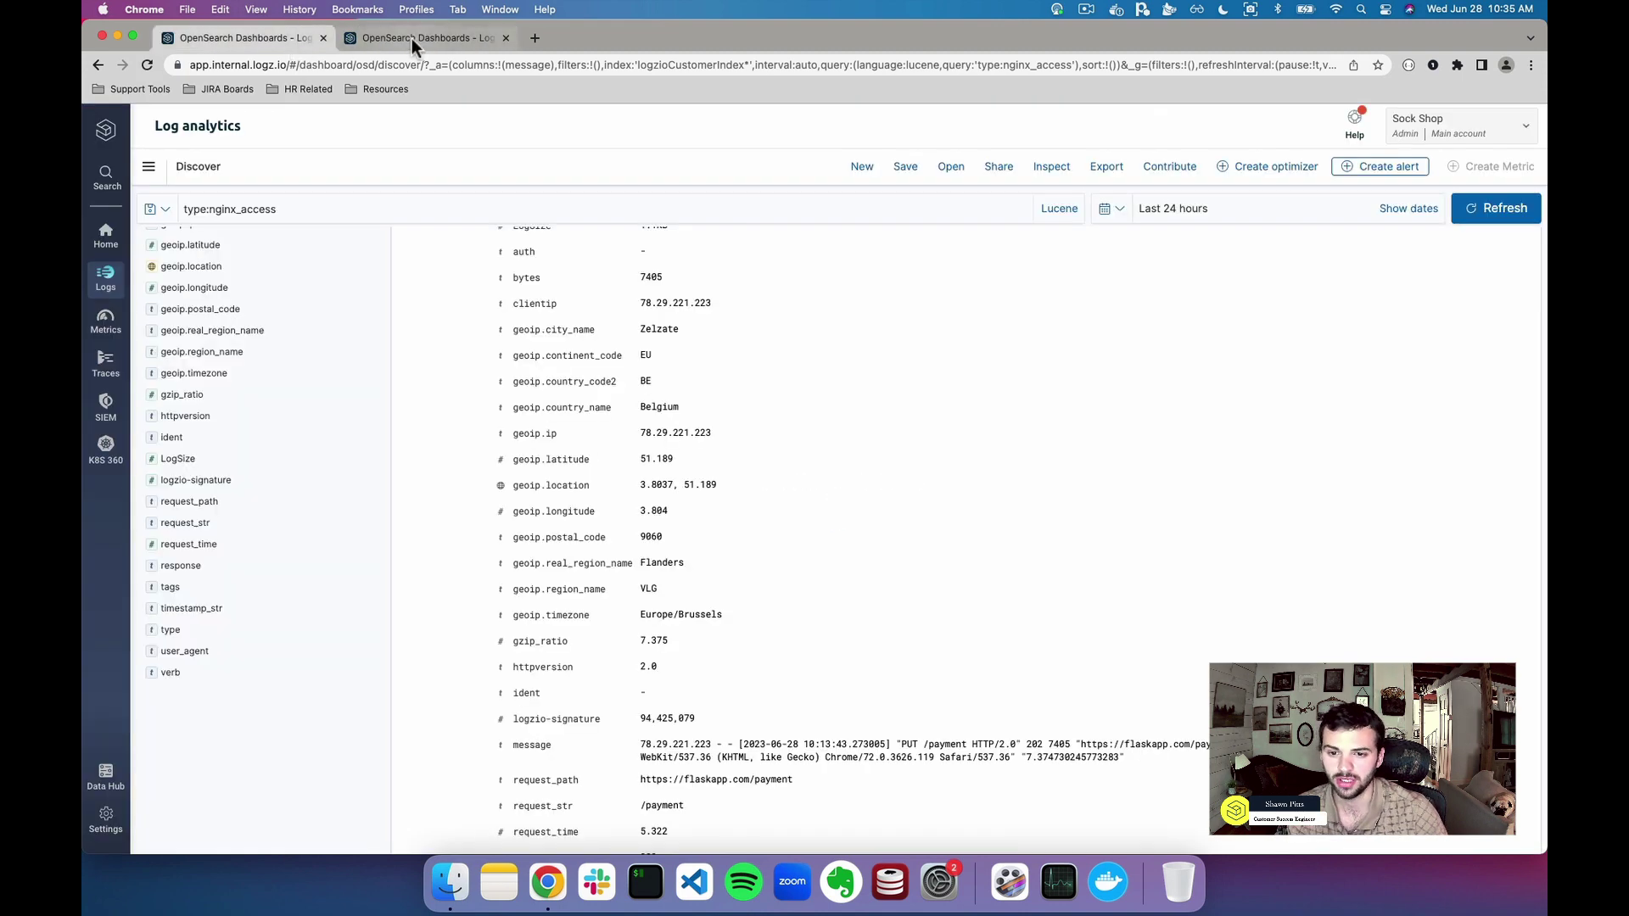
{"action": "left_click", "coordinate": [436, 38]}
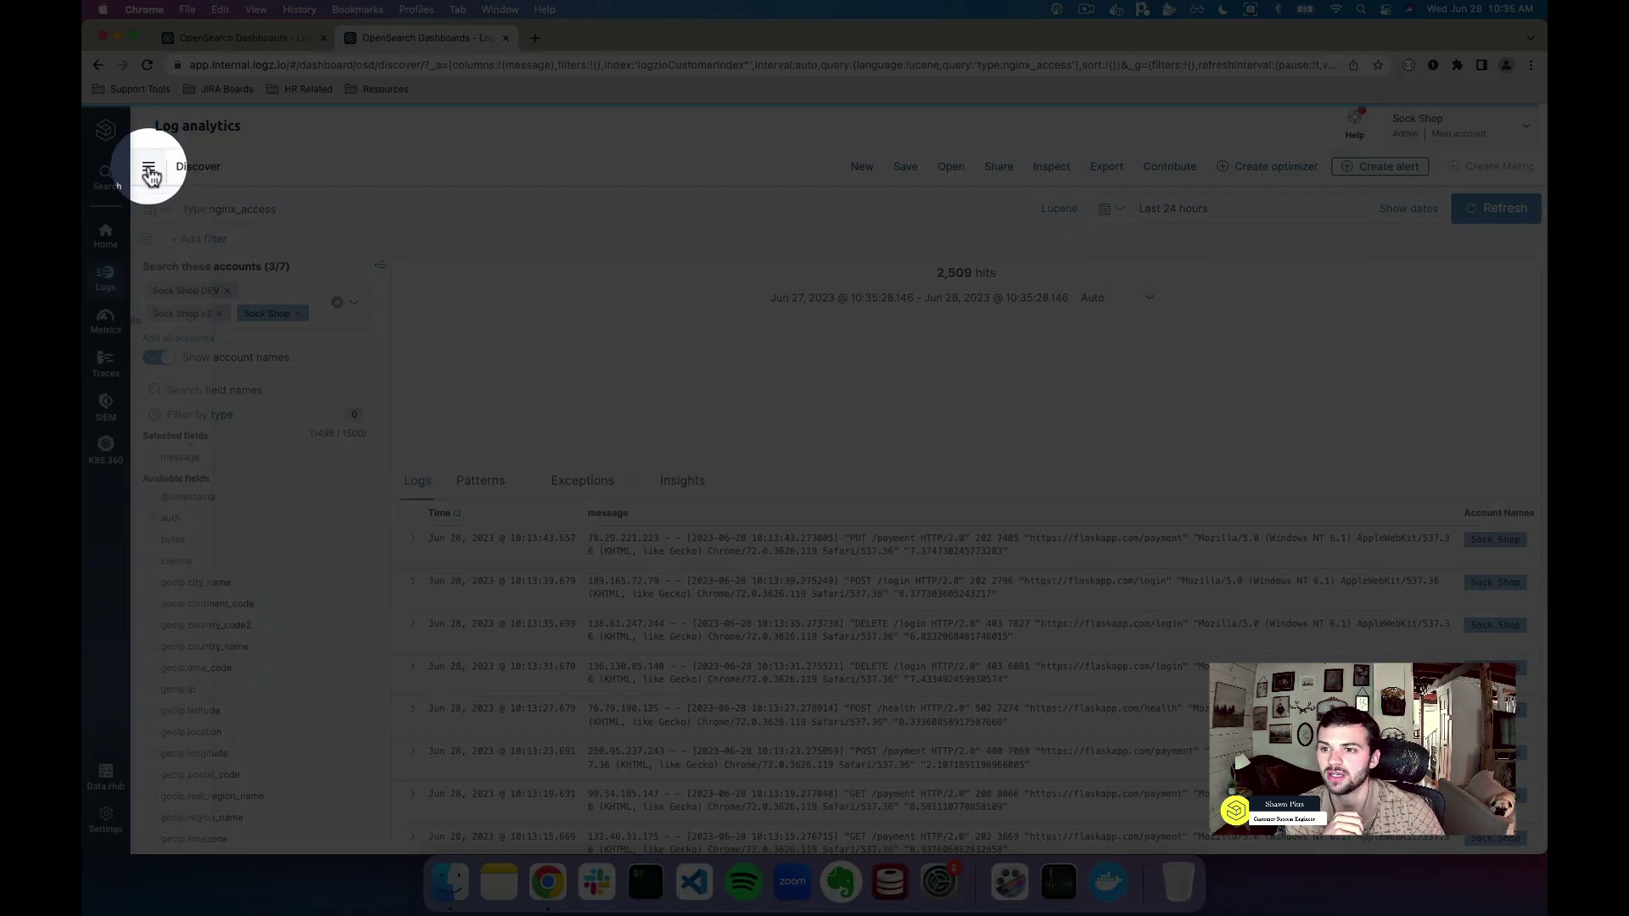
From the Dashboards list, start a new dashboard and create a Vertical Bar visualization.
{"action": "left_click", "coordinate": [149, 170]}
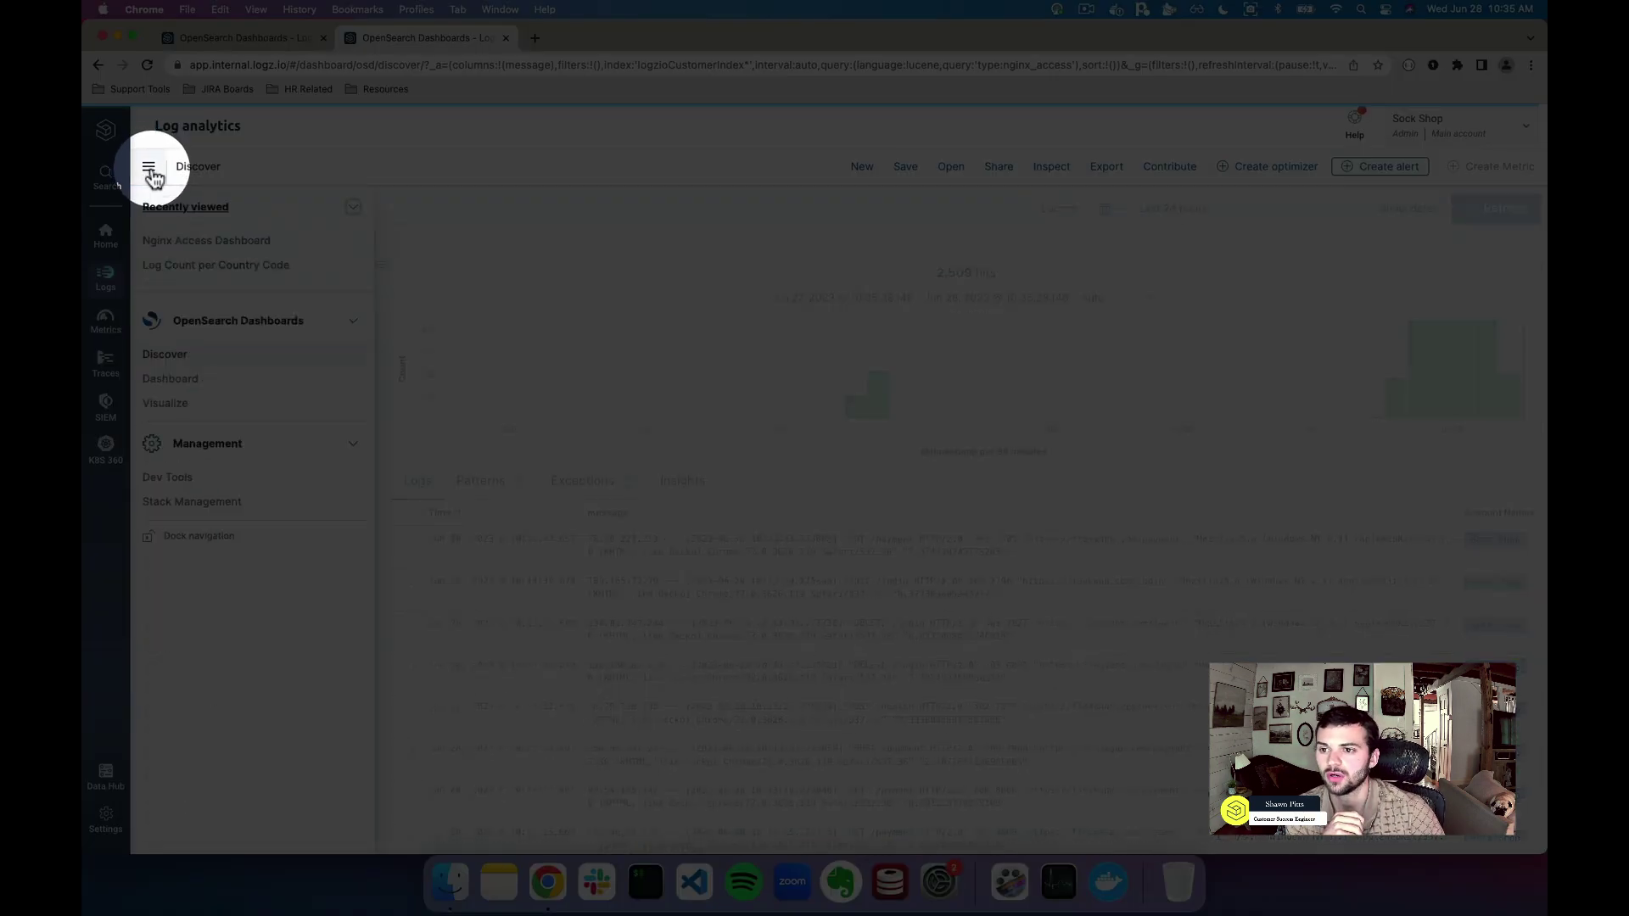
{"action": "left_click", "coordinate": [171, 379]}
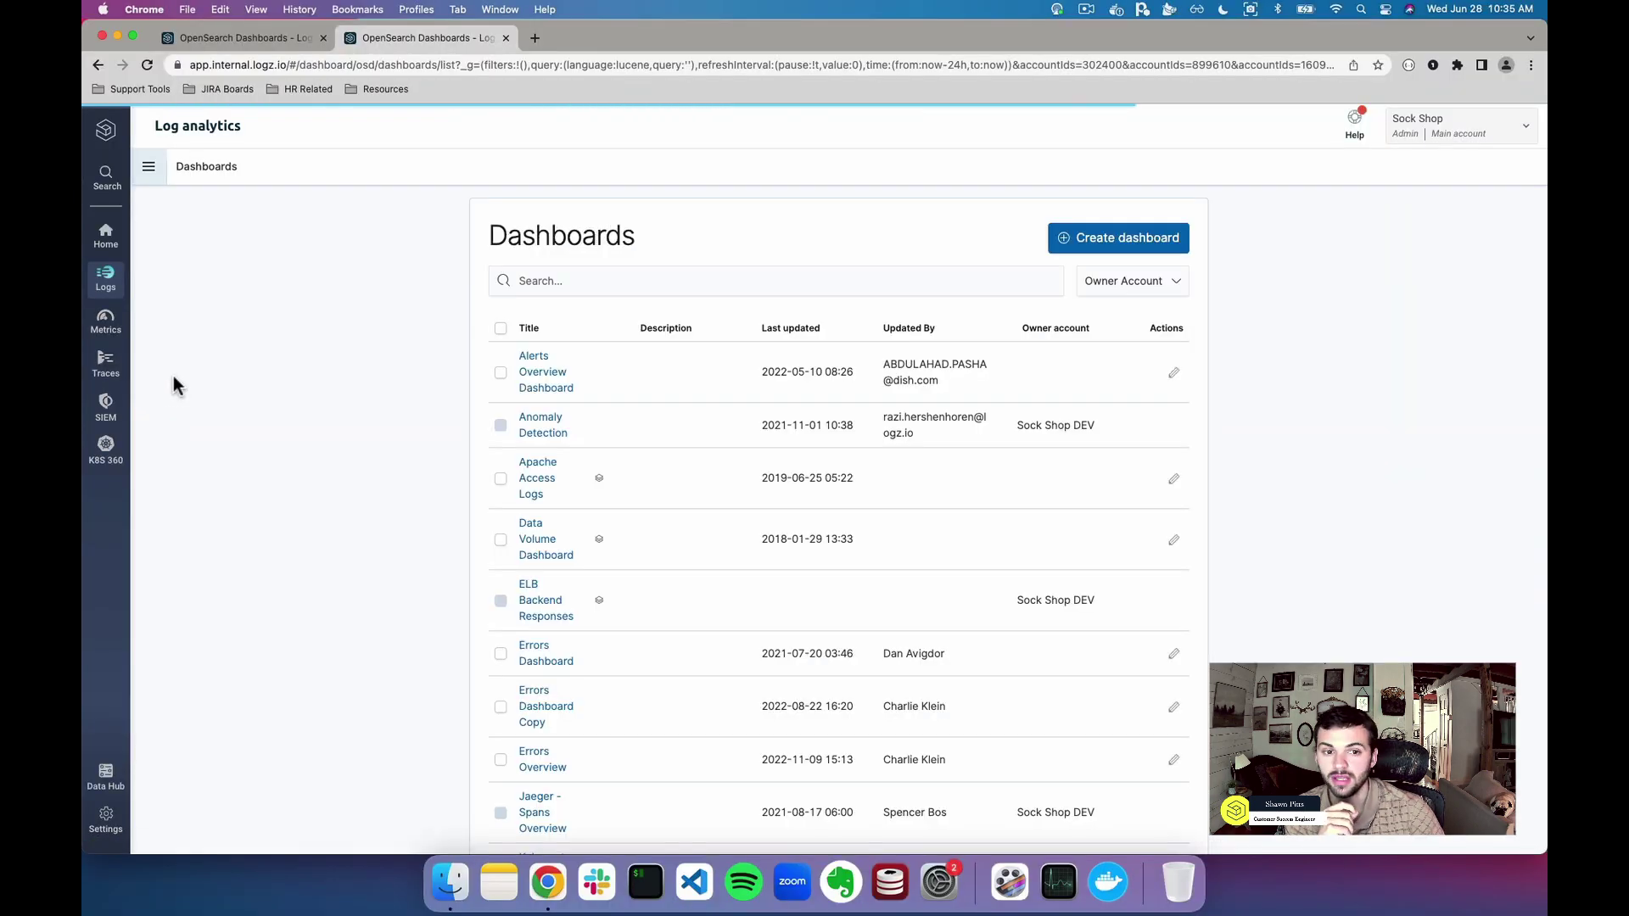
{"action": "left_click", "coordinate": [1136, 242]}
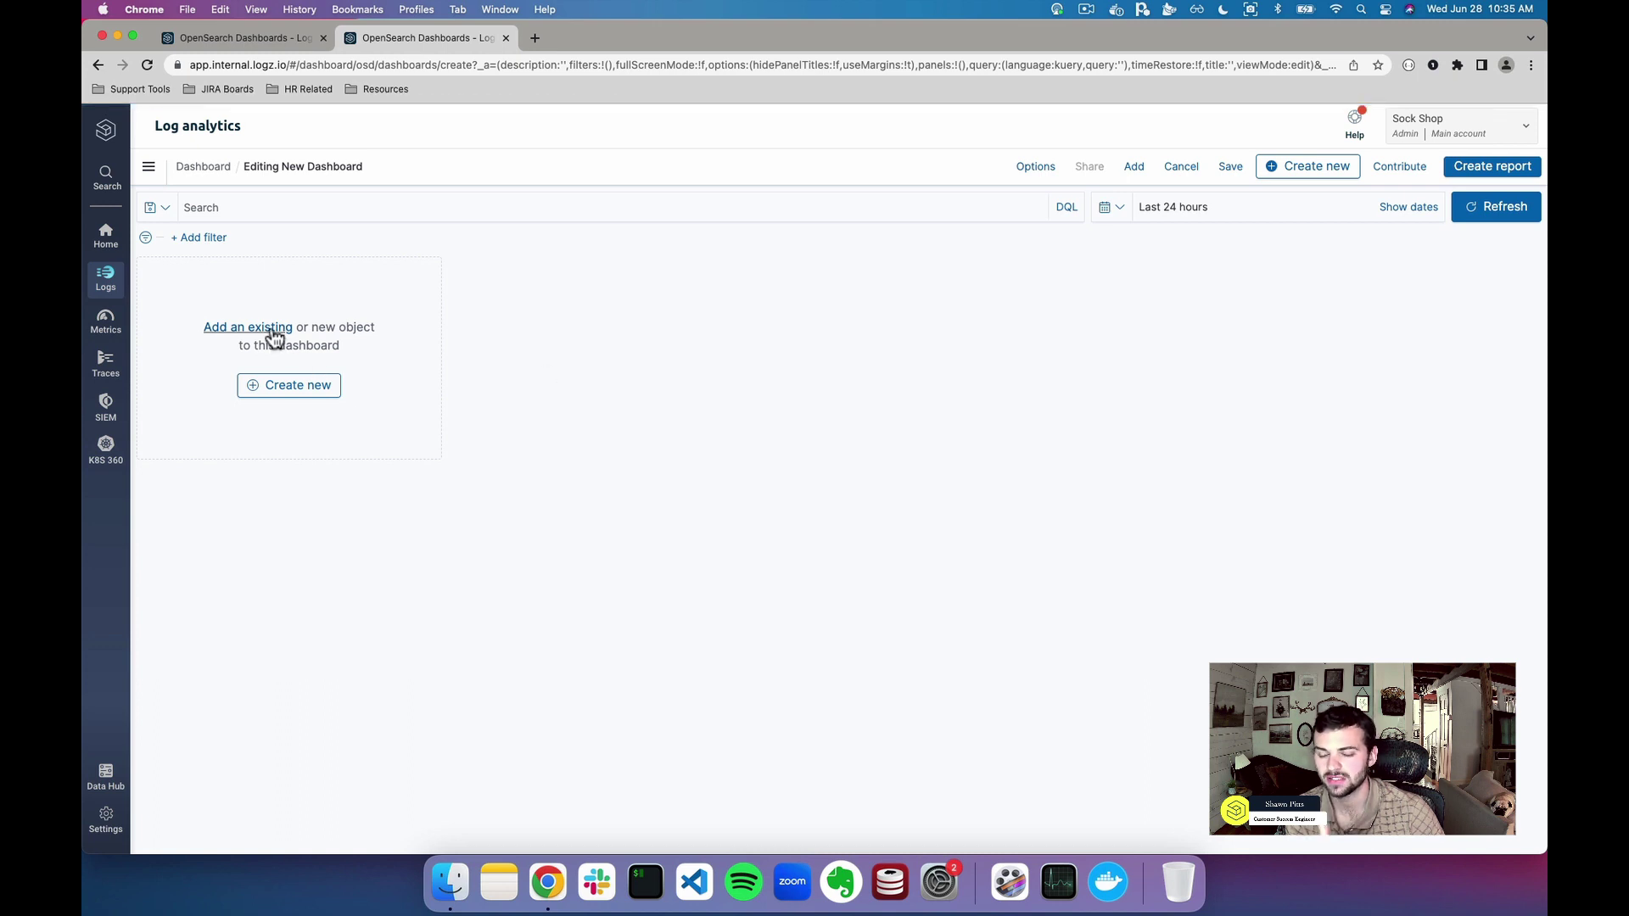
{"action": "left_click", "coordinate": [295, 390]}
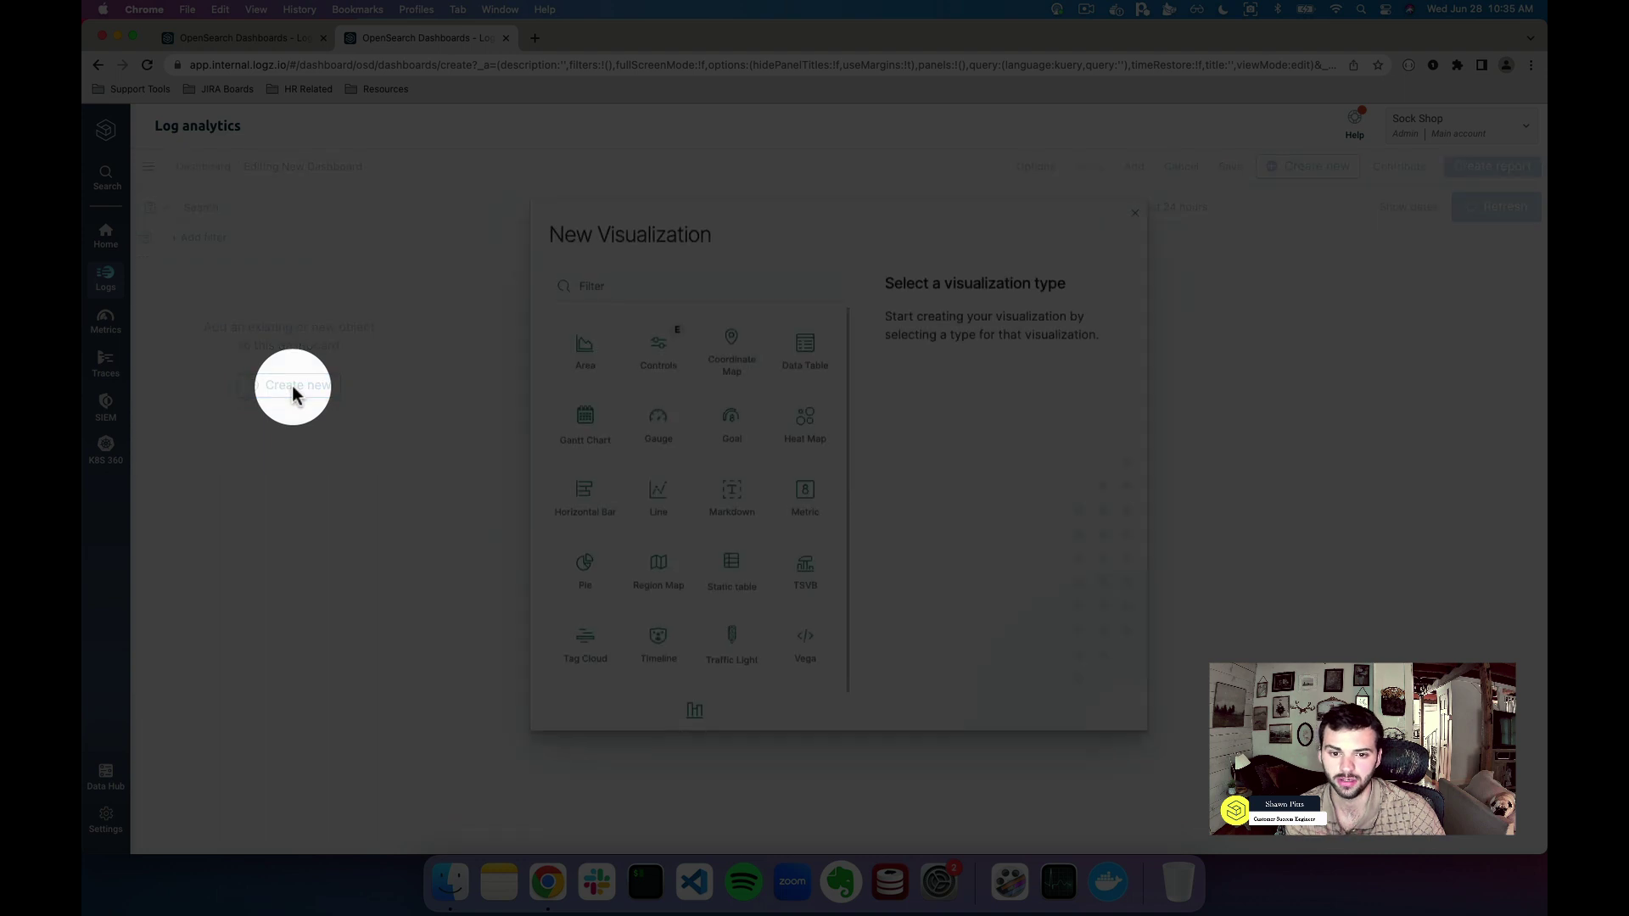
{"action": "left_click", "coordinate": [697, 679]}
{"action": "left_click", "coordinate": [719, 329]}
Base the chart on logzioCustomerIndex* and filter it to type:nginx_access.
{"action": "type", "text": "logz"}
{"action": "left_click", "coordinate": [713, 351]}
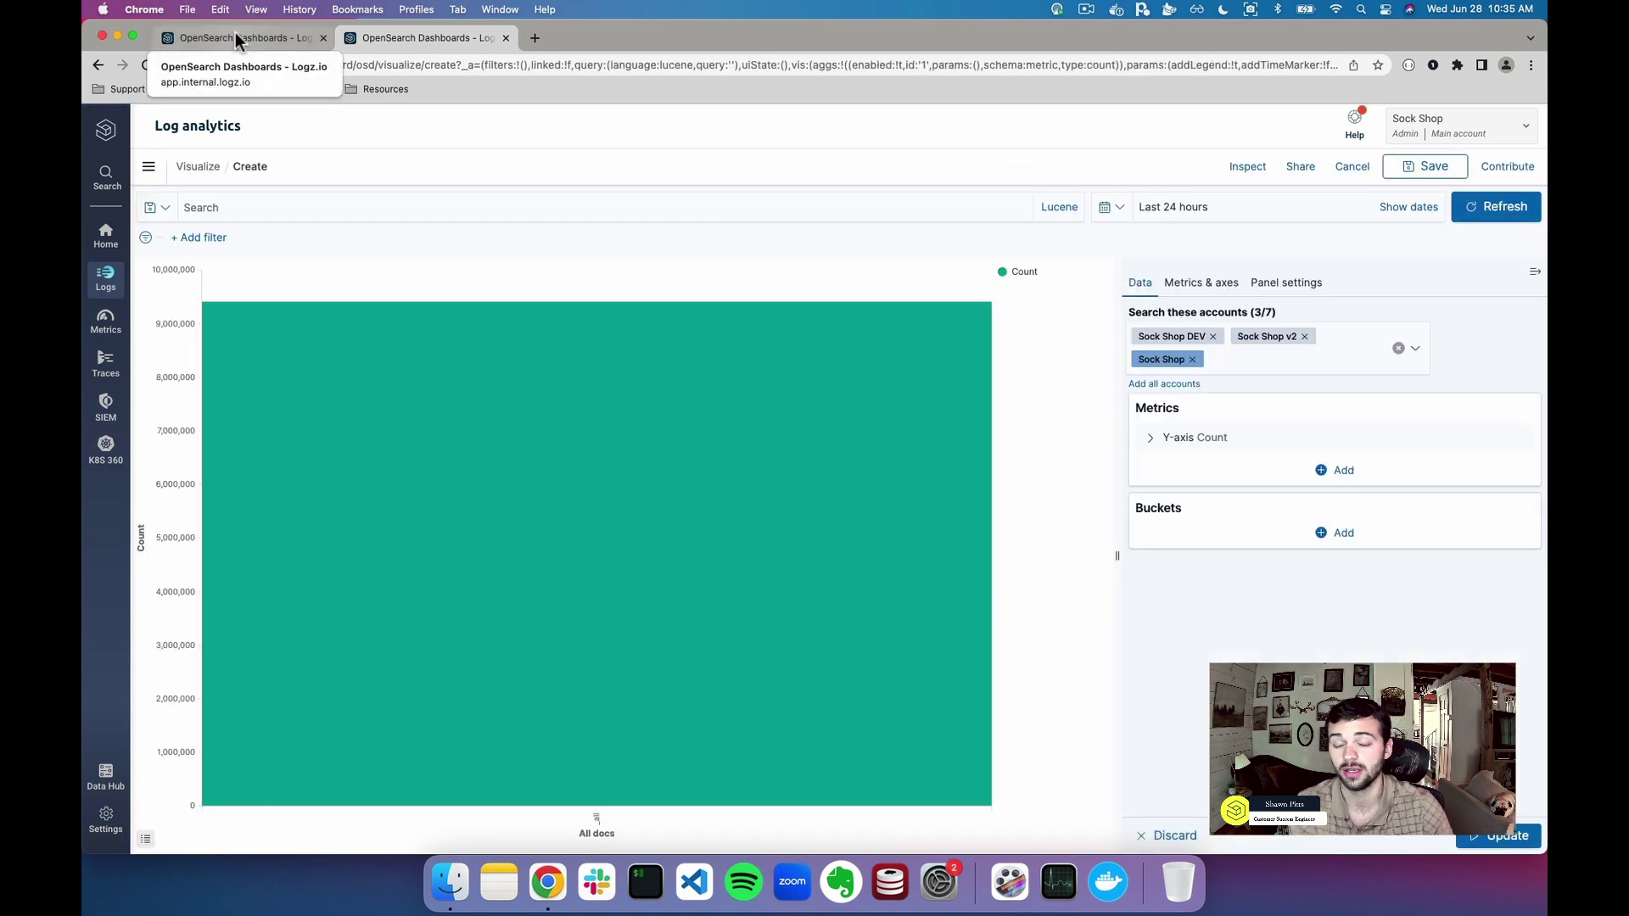
{"action": "left_click", "coordinate": [238, 34]}
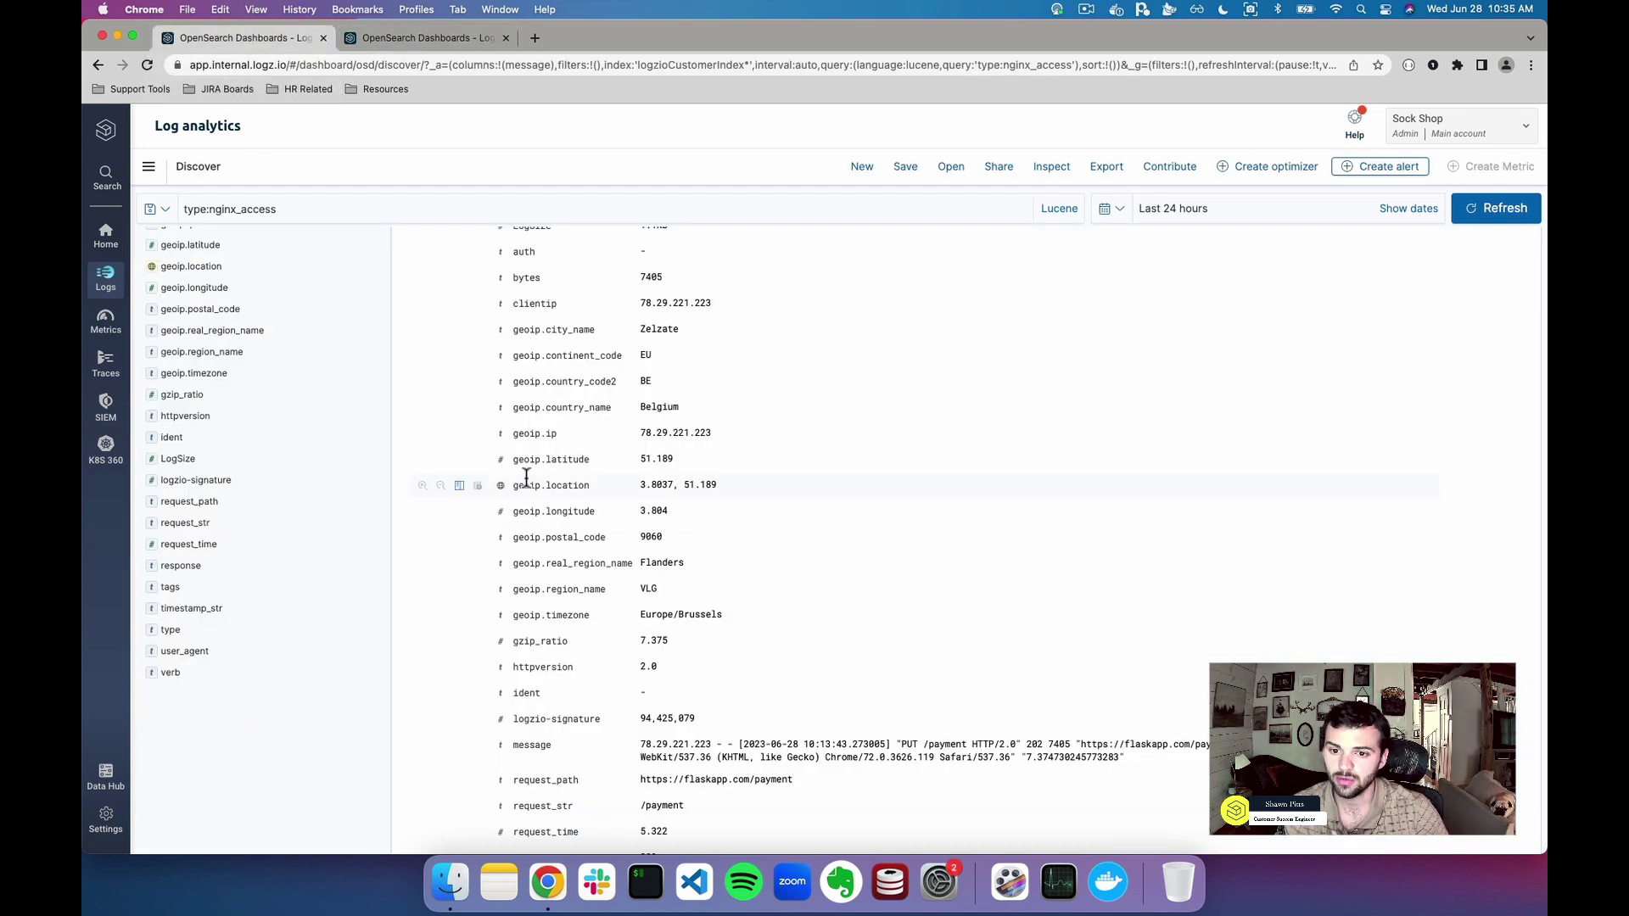
{"action": "left_click", "coordinate": [439, 42]}
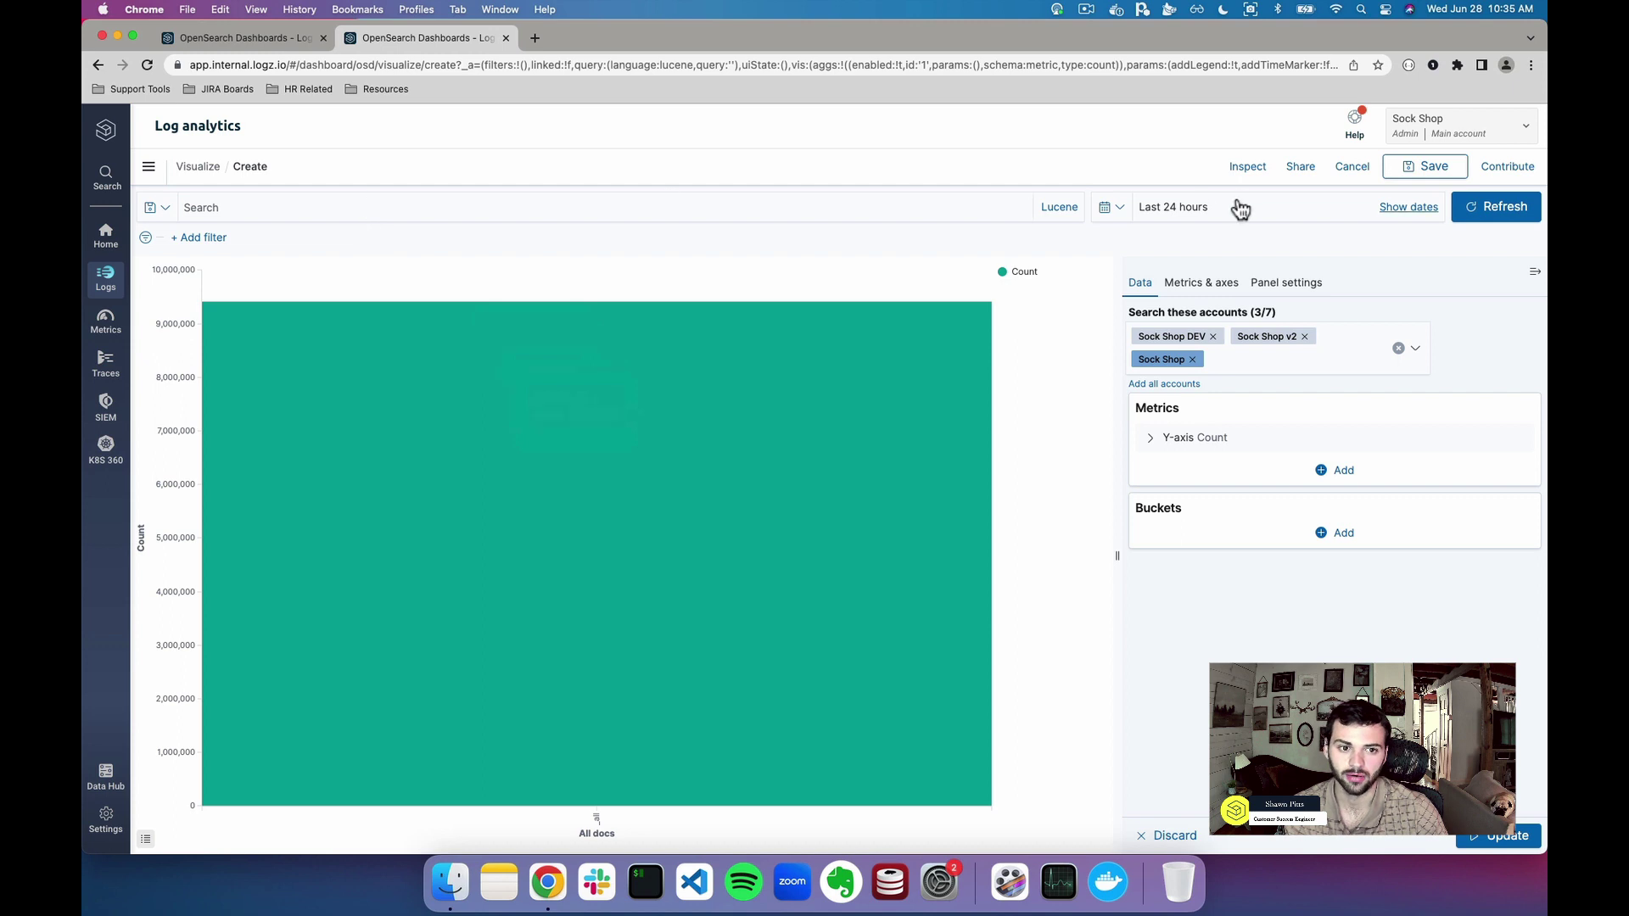
{"action": "left_click", "coordinate": [774, 212]}
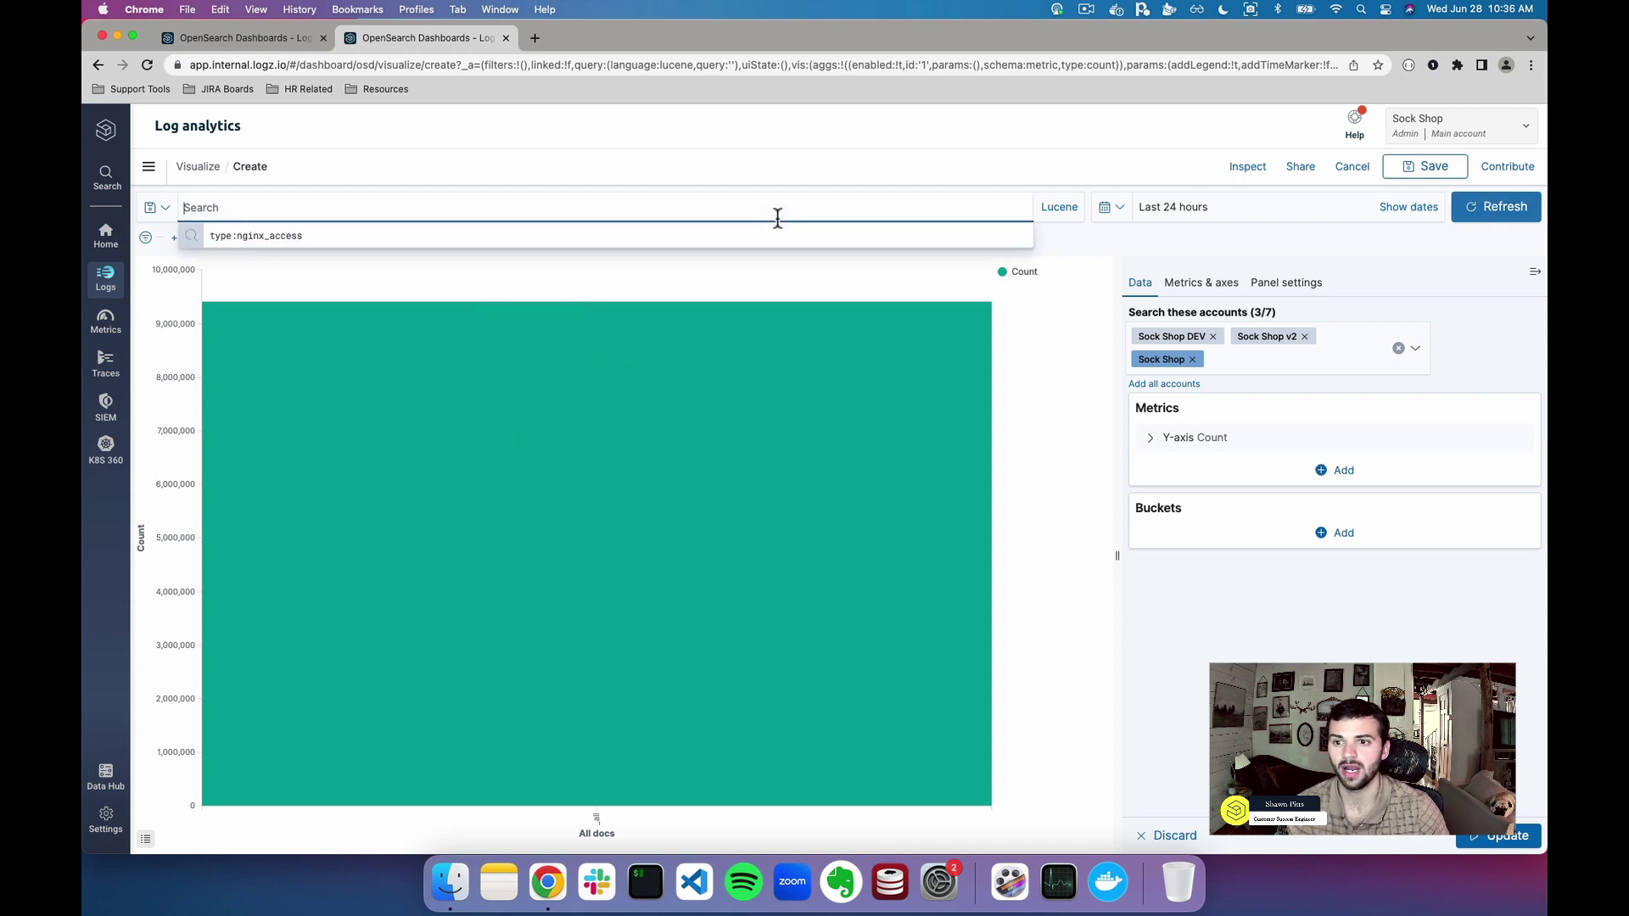
{"action": "left_click", "coordinate": [650, 241]}
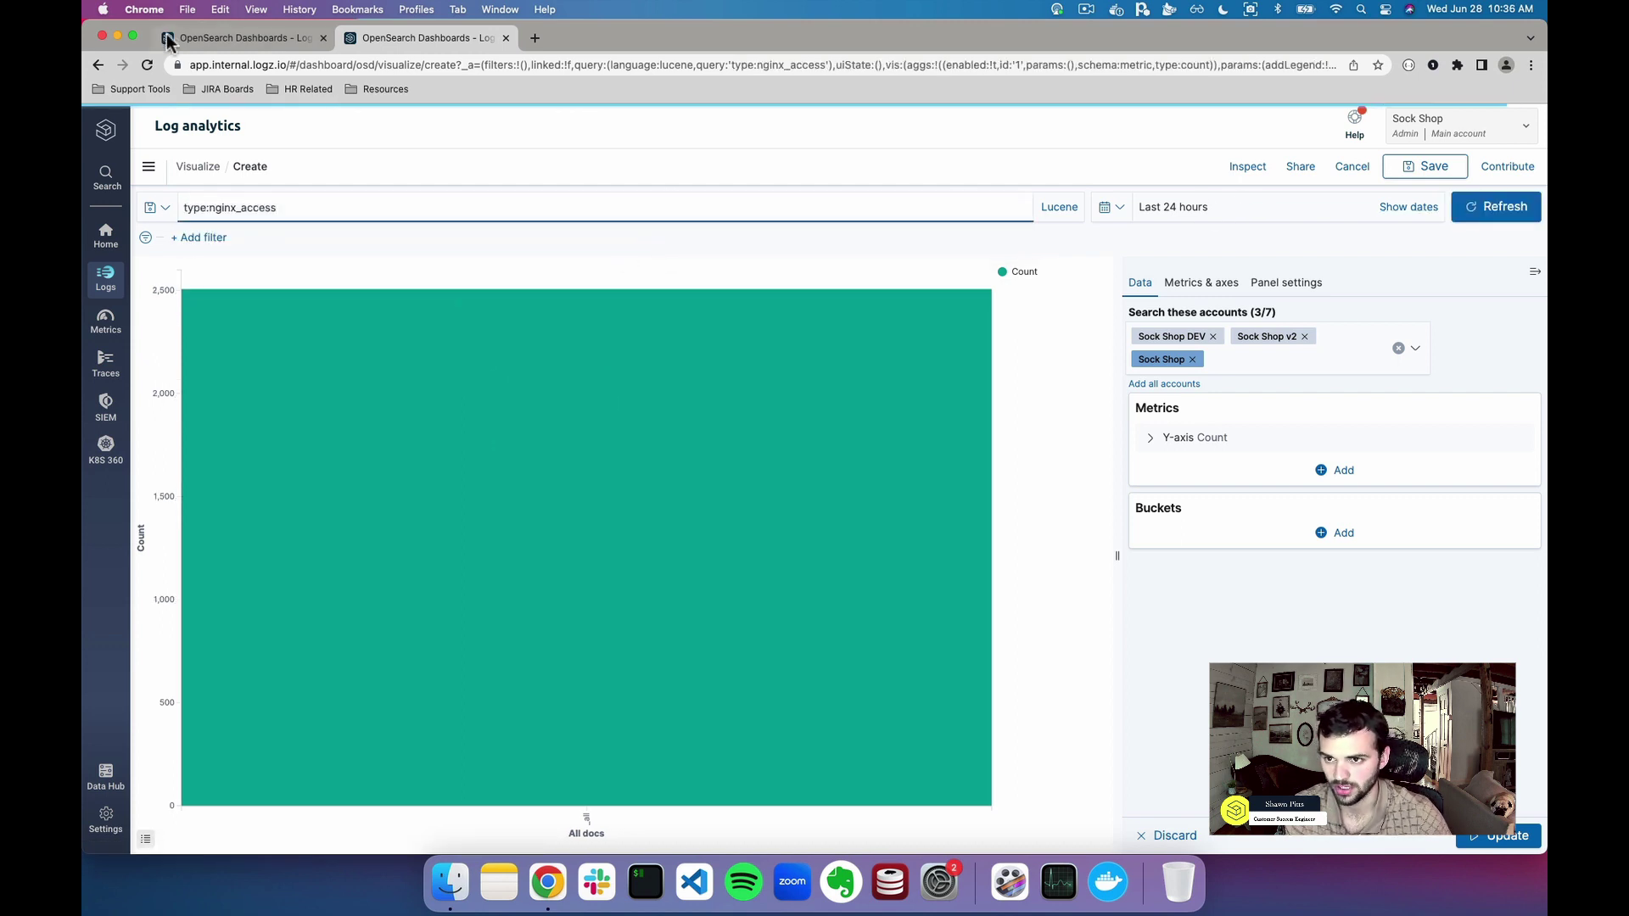
Check the request_time field name in the Discover tab's log document.
{"action": "left_click", "coordinate": [222, 36]}
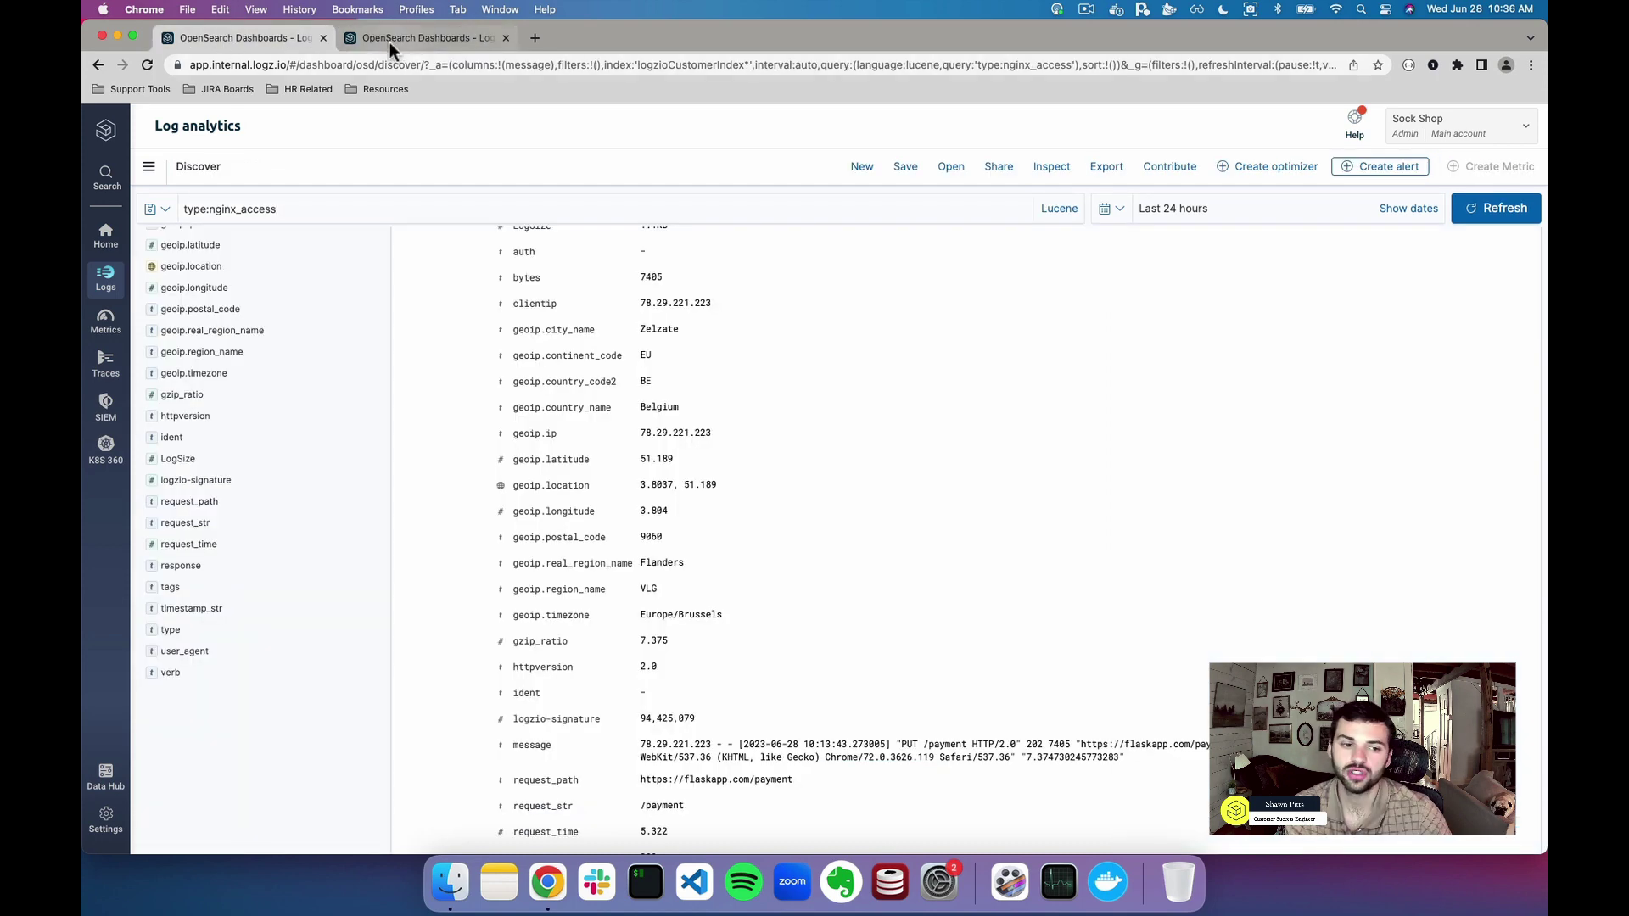
{"action": "left_click", "coordinate": [390, 42]}
{"action": "left_click", "coordinate": [221, 39]}
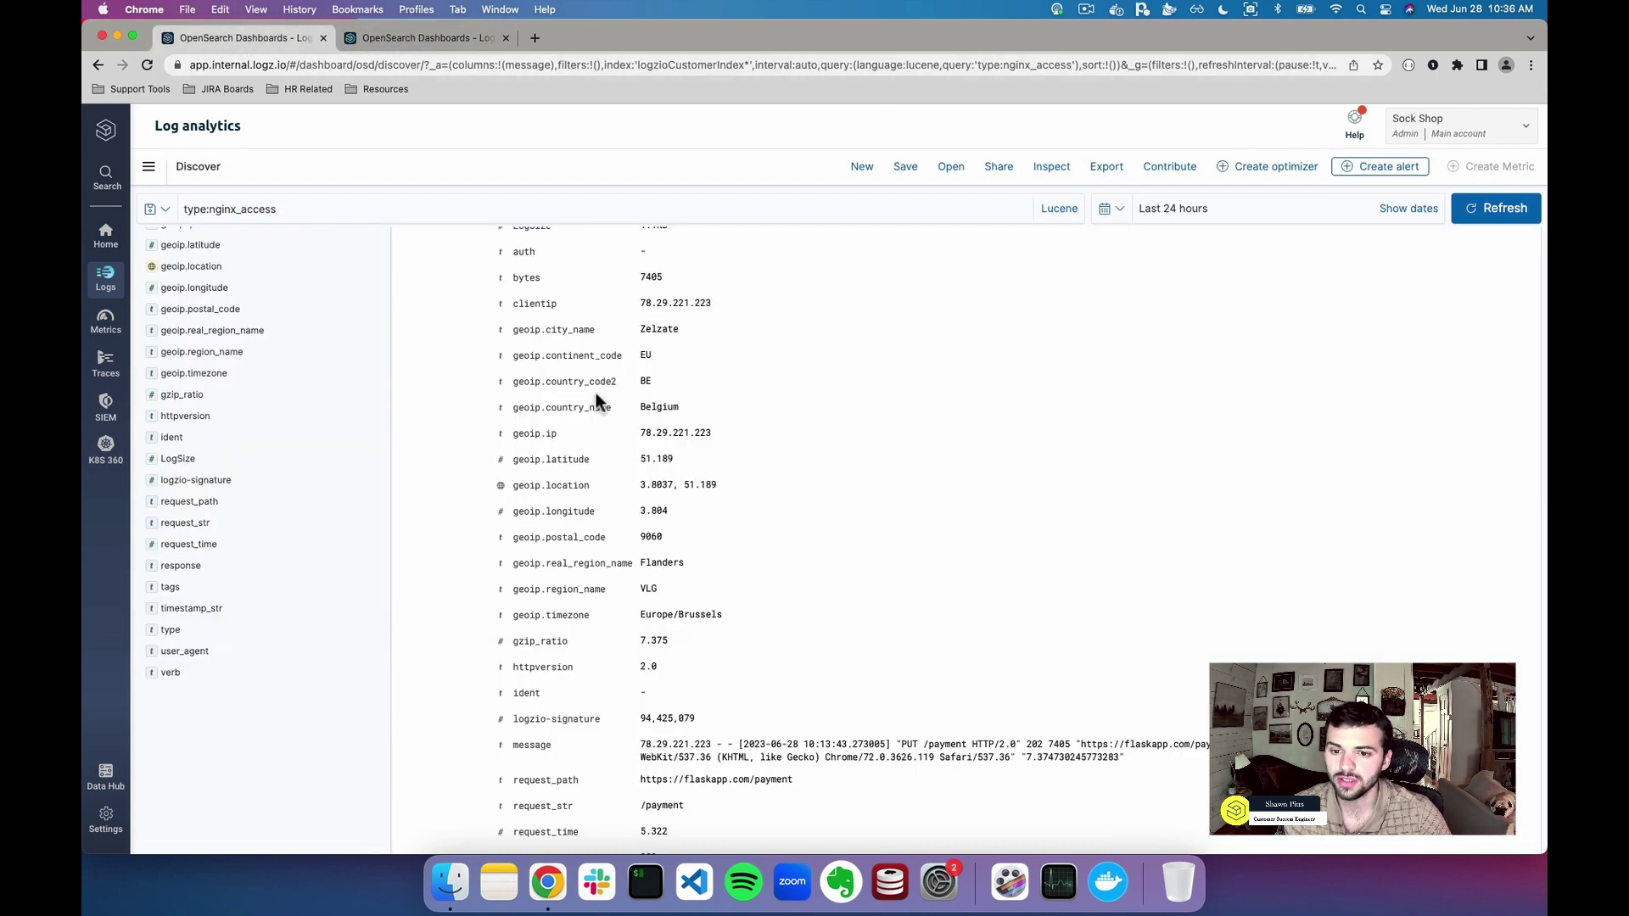
{"action": "scroll", "coordinate": [580, 416], "scroll_direction": "up", "scroll_amount": 1}
{"action": "scroll", "coordinate": [568, 468], "scroll_direction": "down", "scroll_amount": 4}
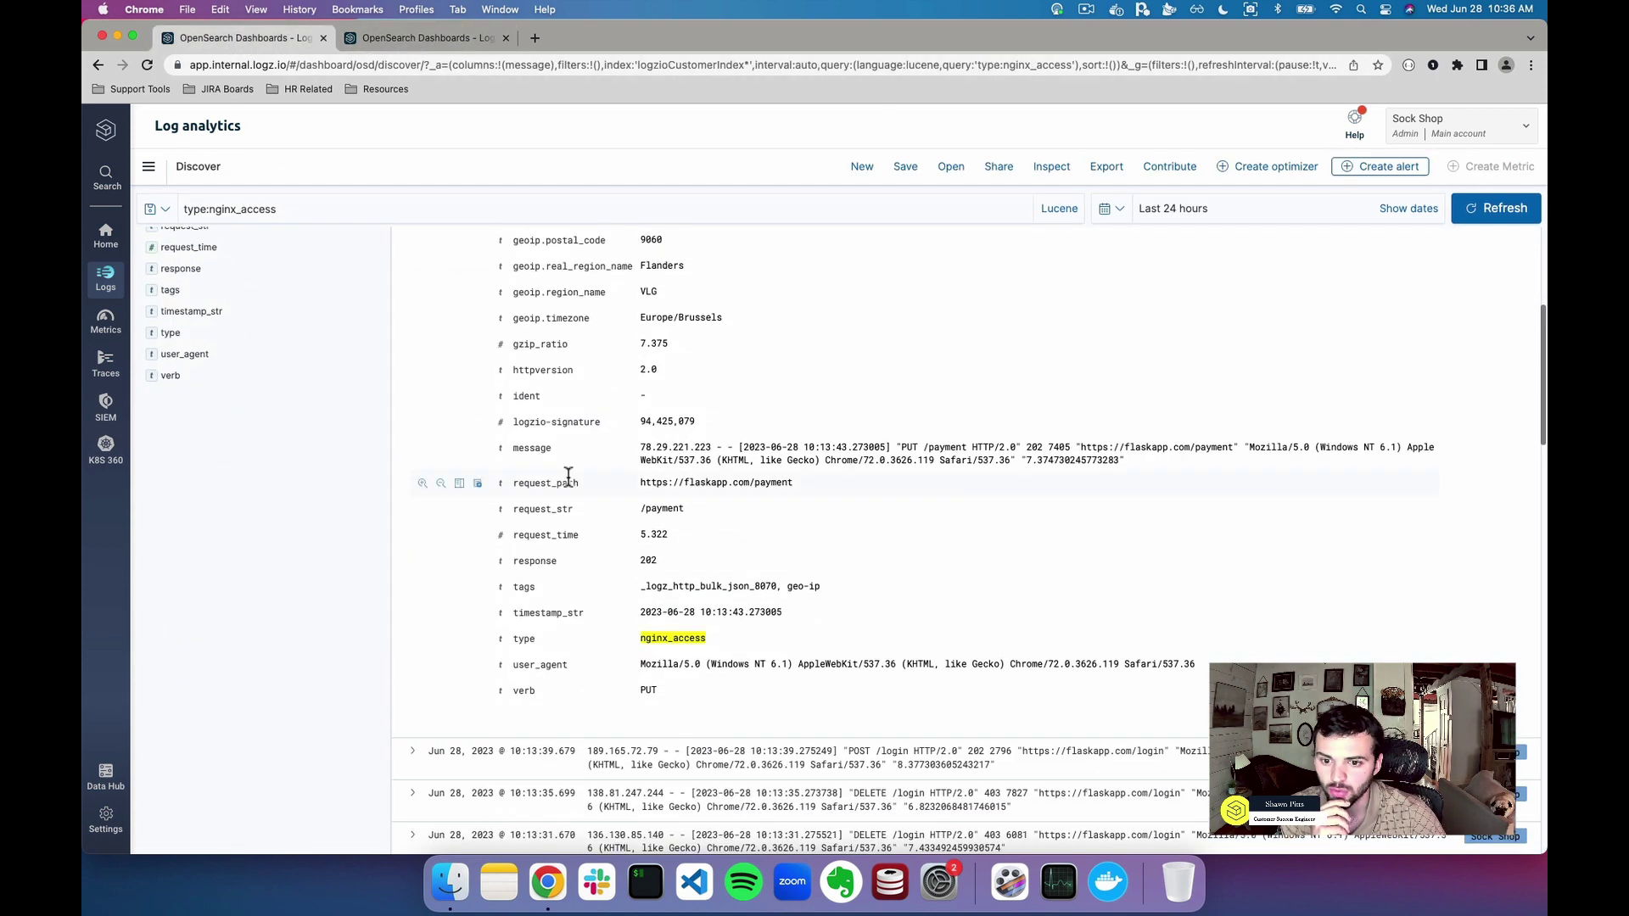
{"action": "double_click", "coordinate": [546, 535]}
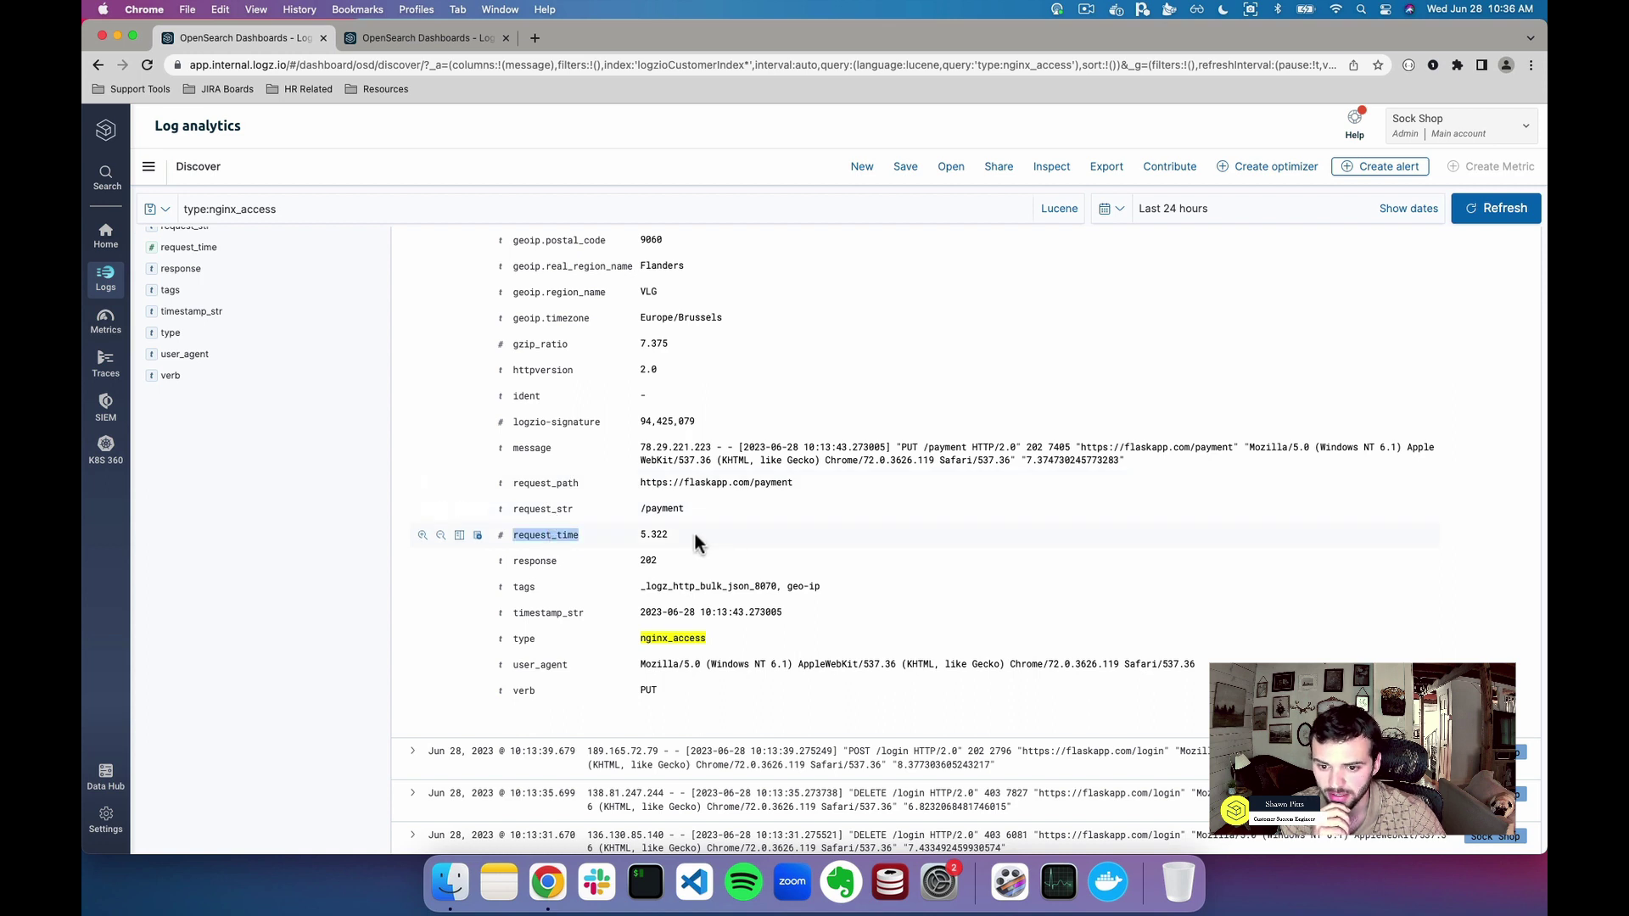
{"action": "scroll", "coordinate": [506, 456], "scroll_direction": "up", "scroll_amount": 3}
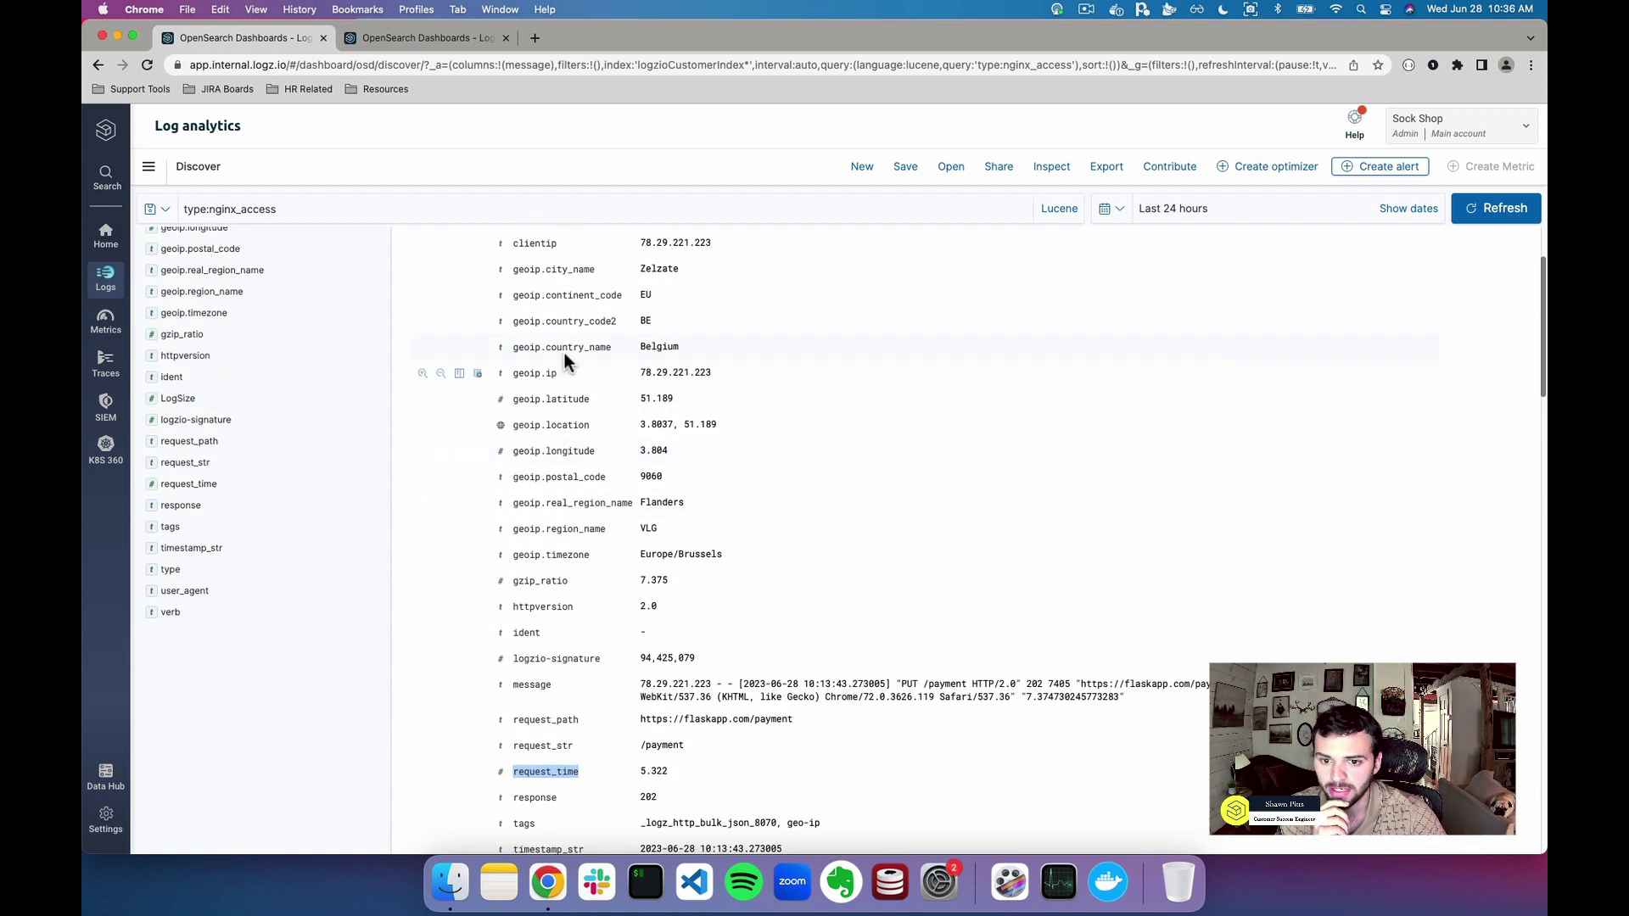
Set the Y-axis metric to a Max aggregation on the request_time field.
{"action": "left_click", "coordinate": [420, 39]}
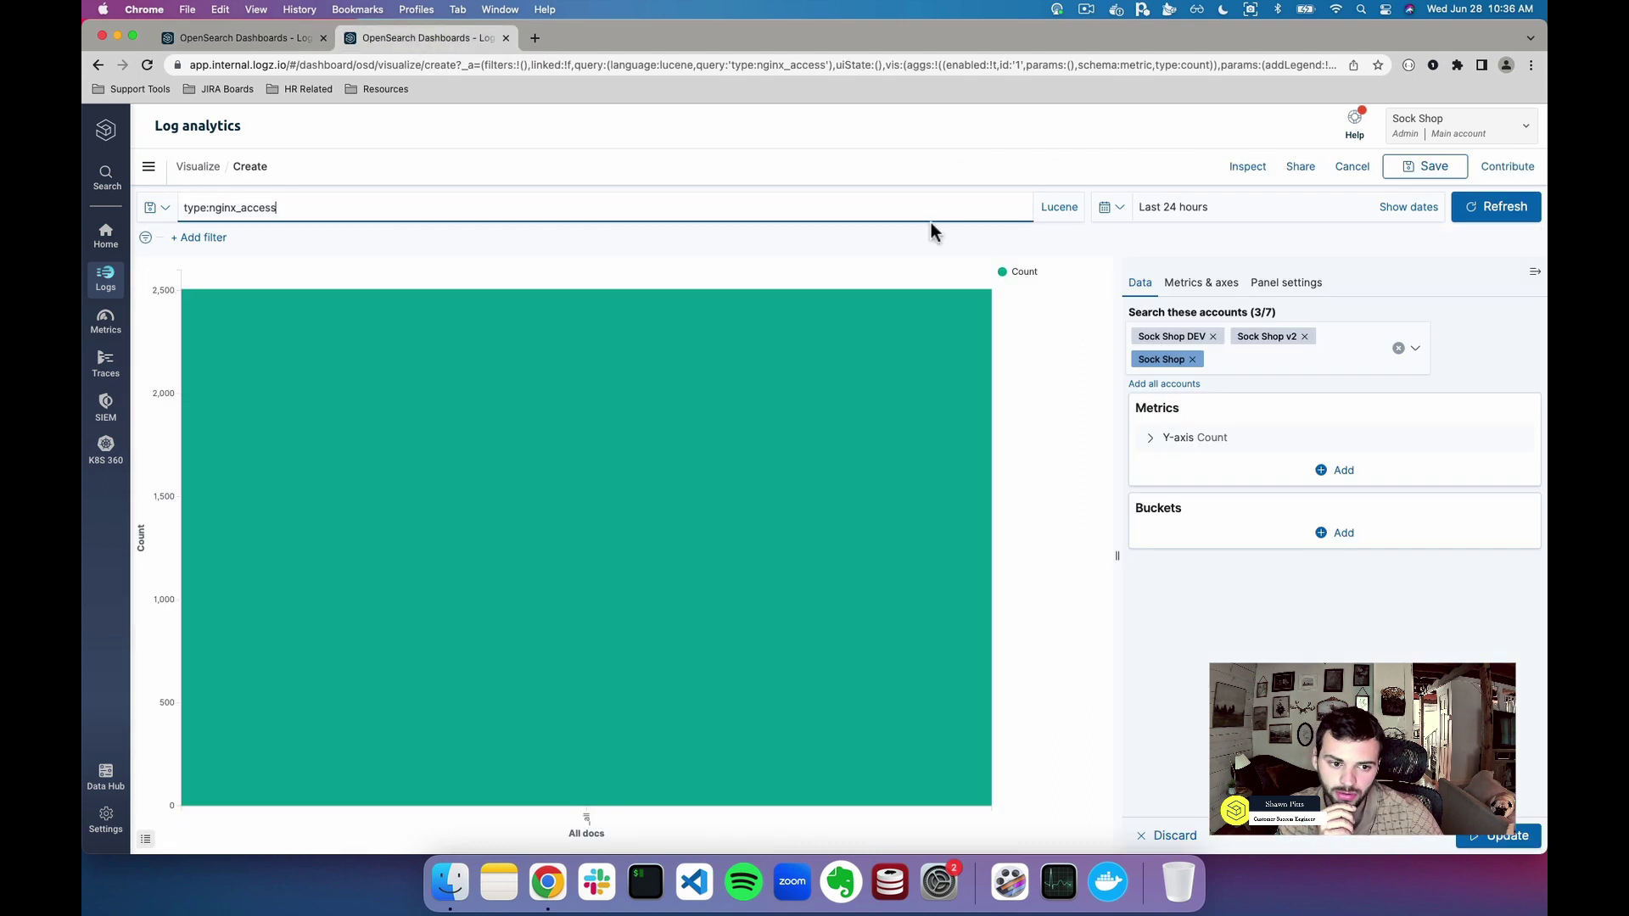
{"action": "left_click", "coordinate": [1151, 439]}
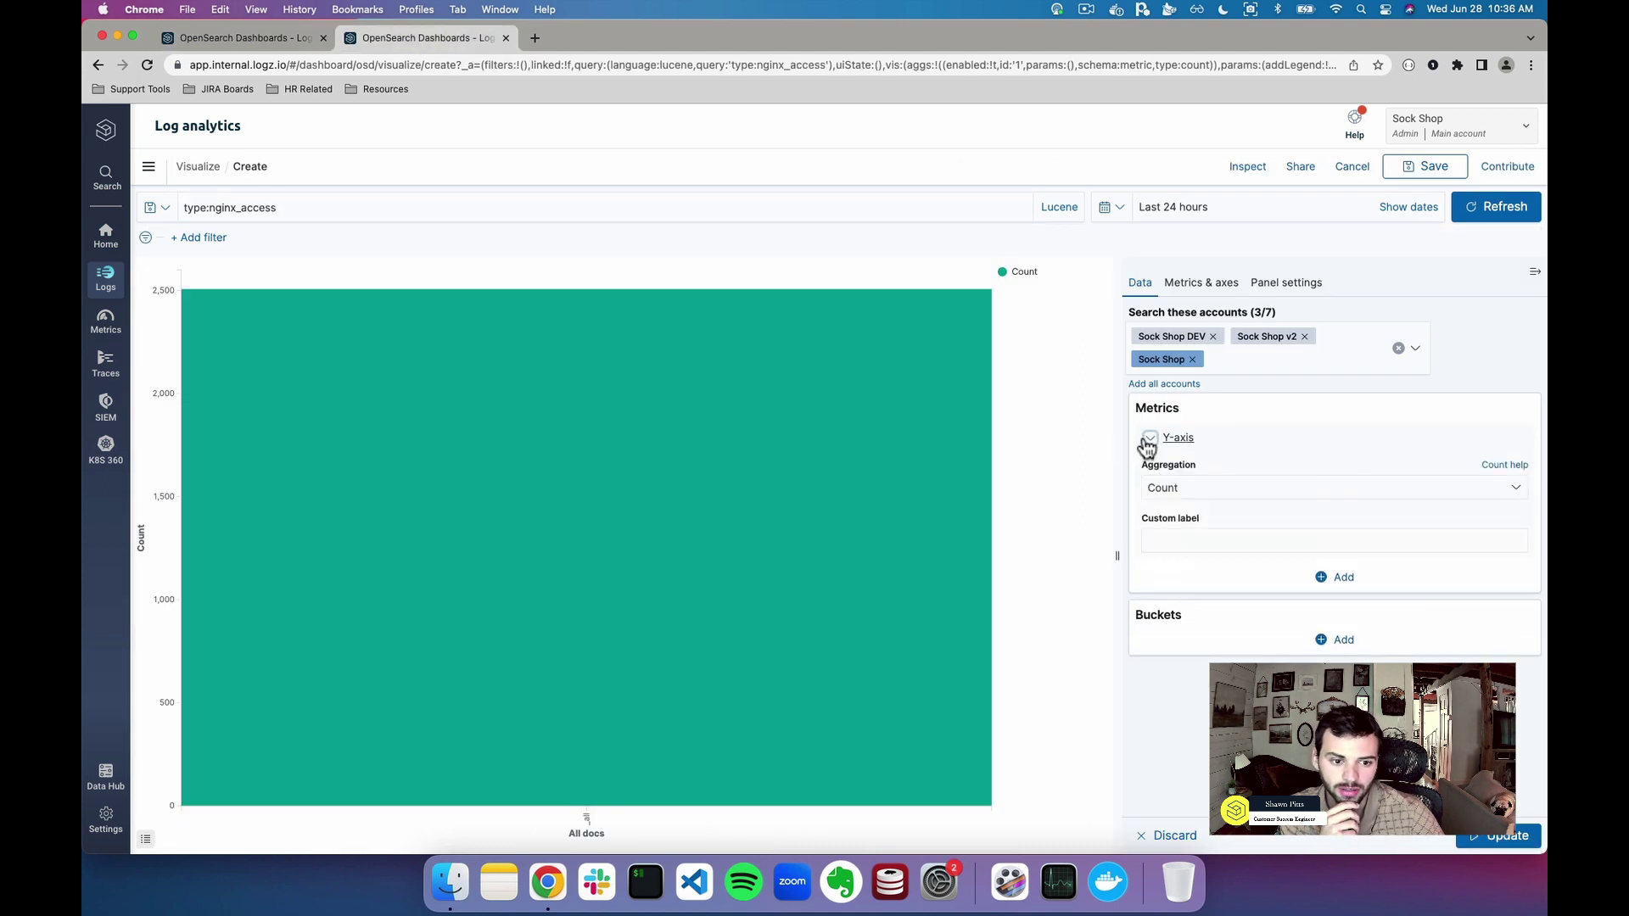
{"action": "left_click", "coordinate": [1234, 491]}
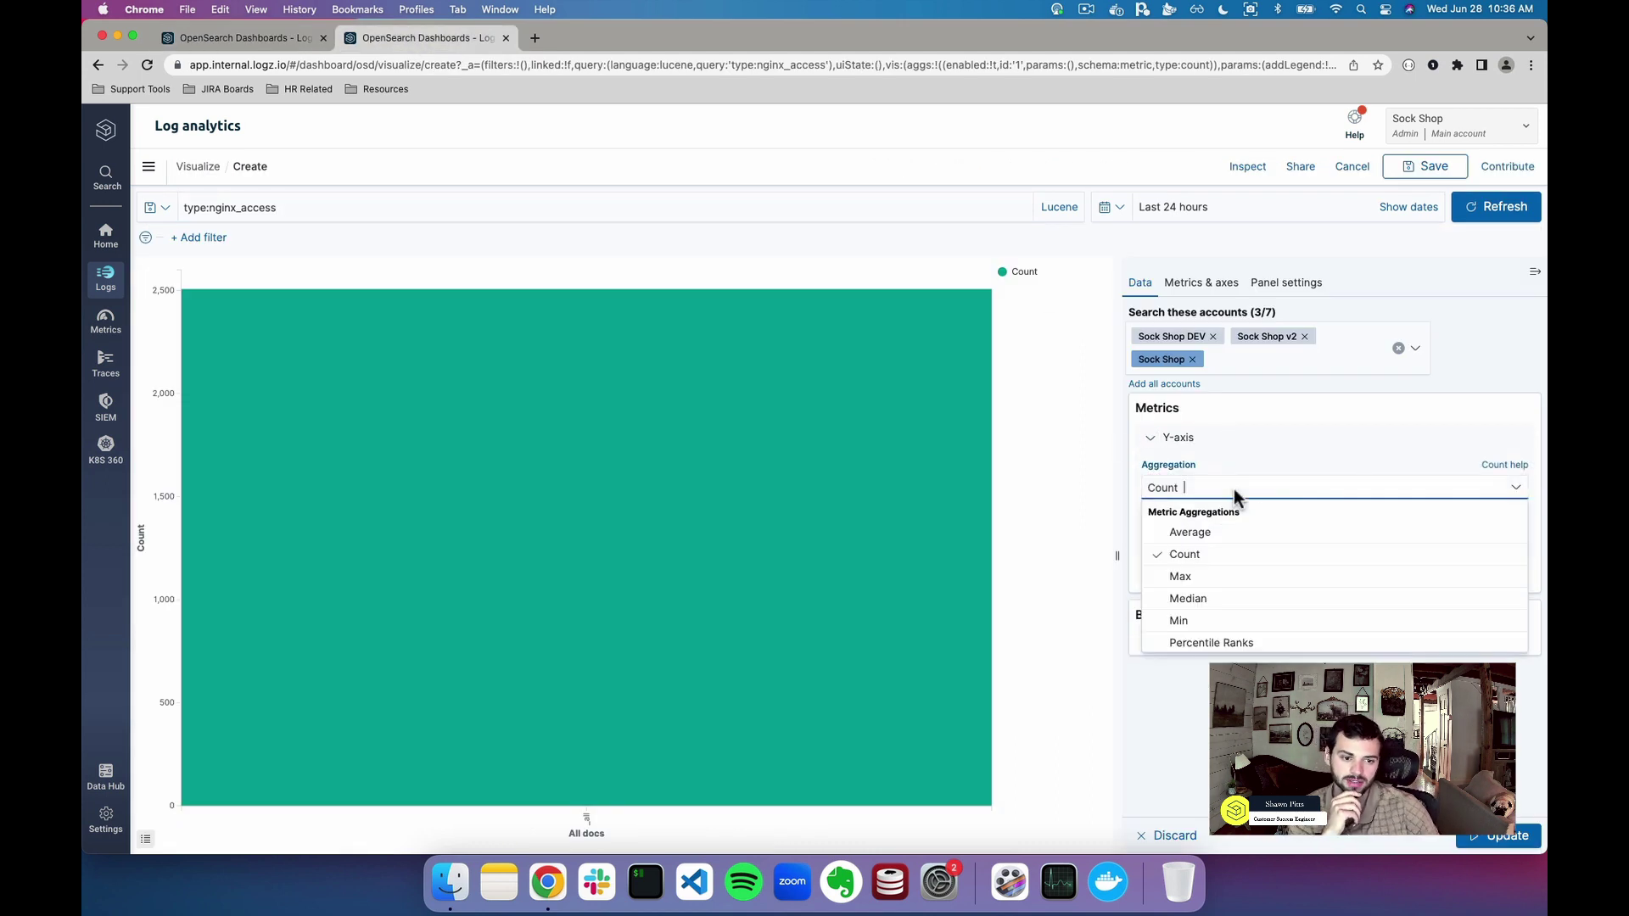
{"action": "left_click", "coordinate": [1192, 571]}
{"action": "left_click", "coordinate": [1199, 543]}
{"action": "type", "text": "reques"}
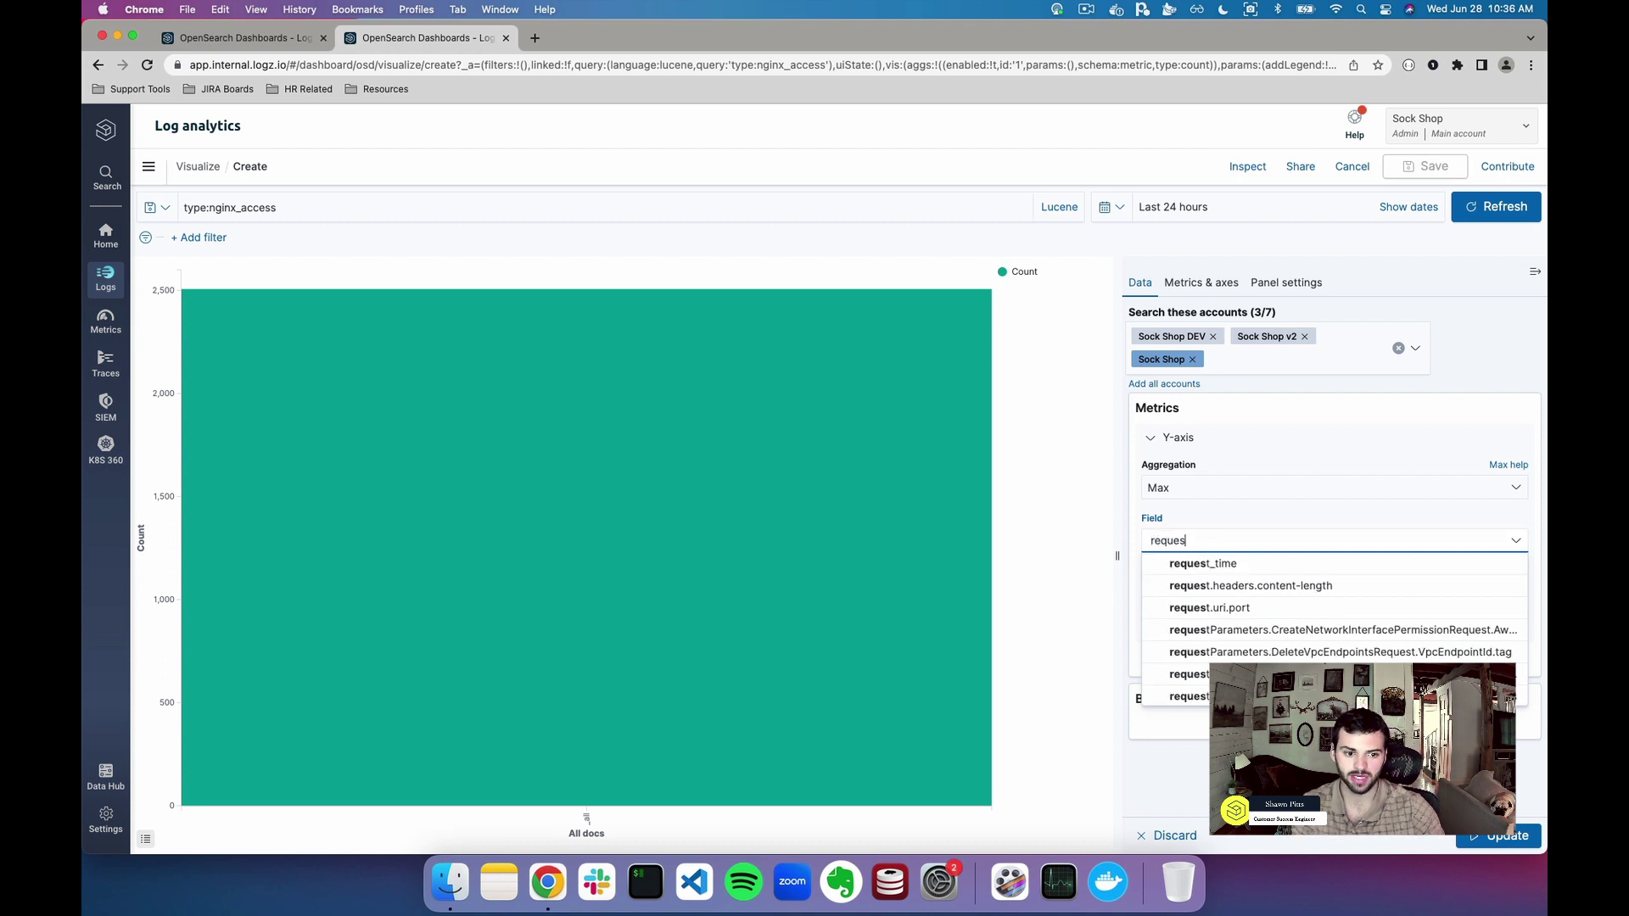
{"action": "left_click", "coordinate": [1203, 563]}
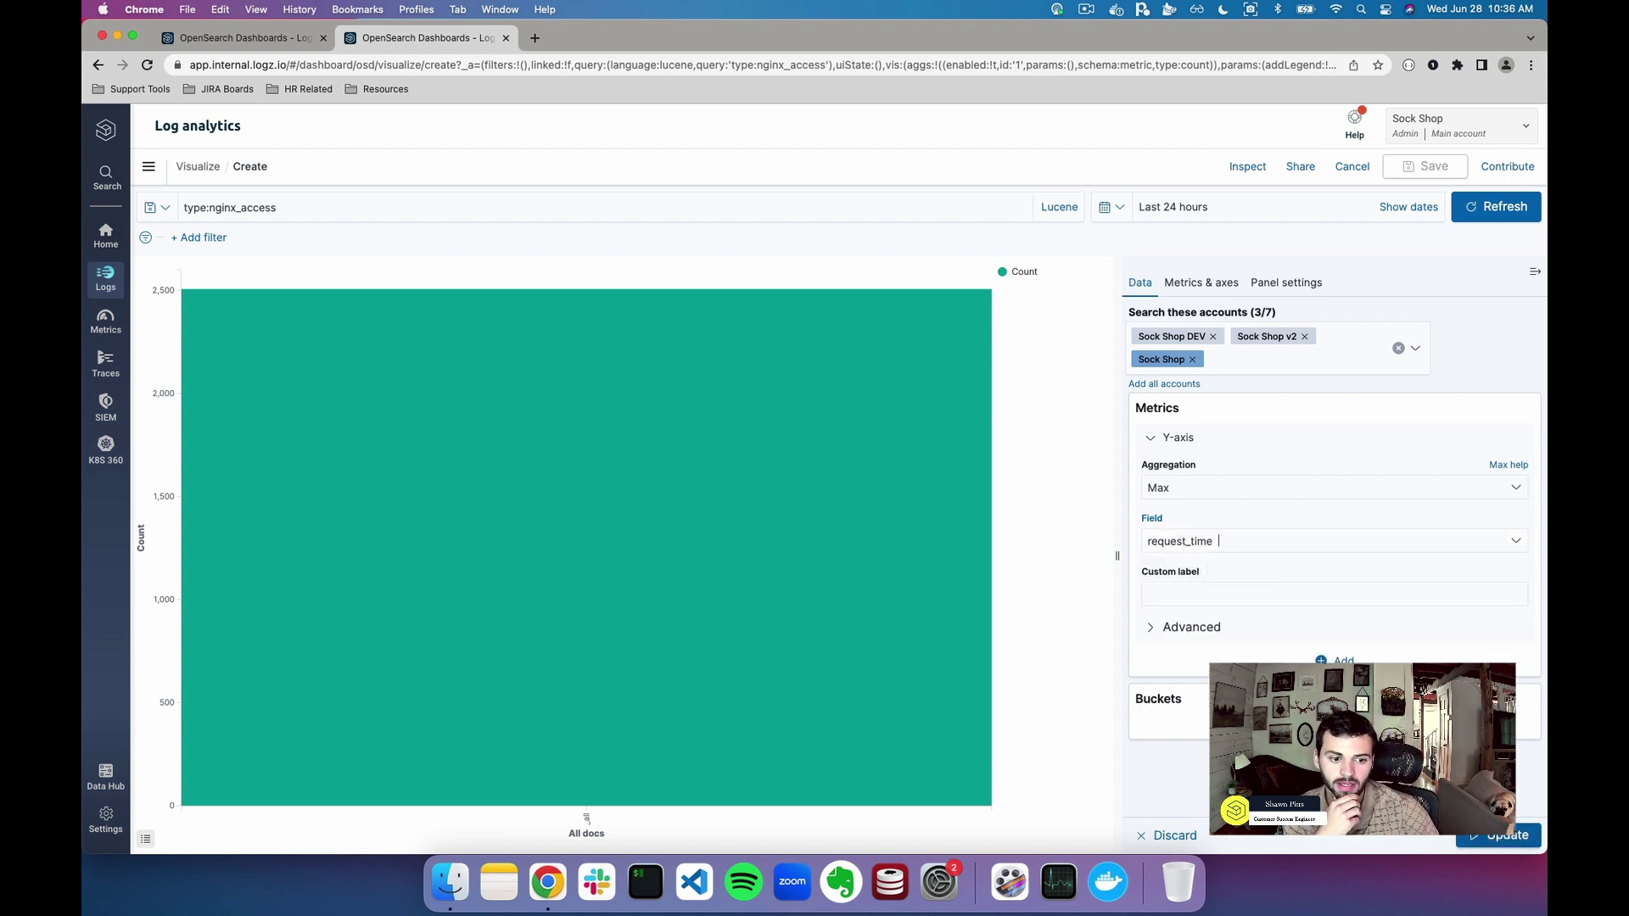
Add an X-axis bucket that uses the Terms aggregation.
{"action": "left_click", "coordinate": [1340, 724]}
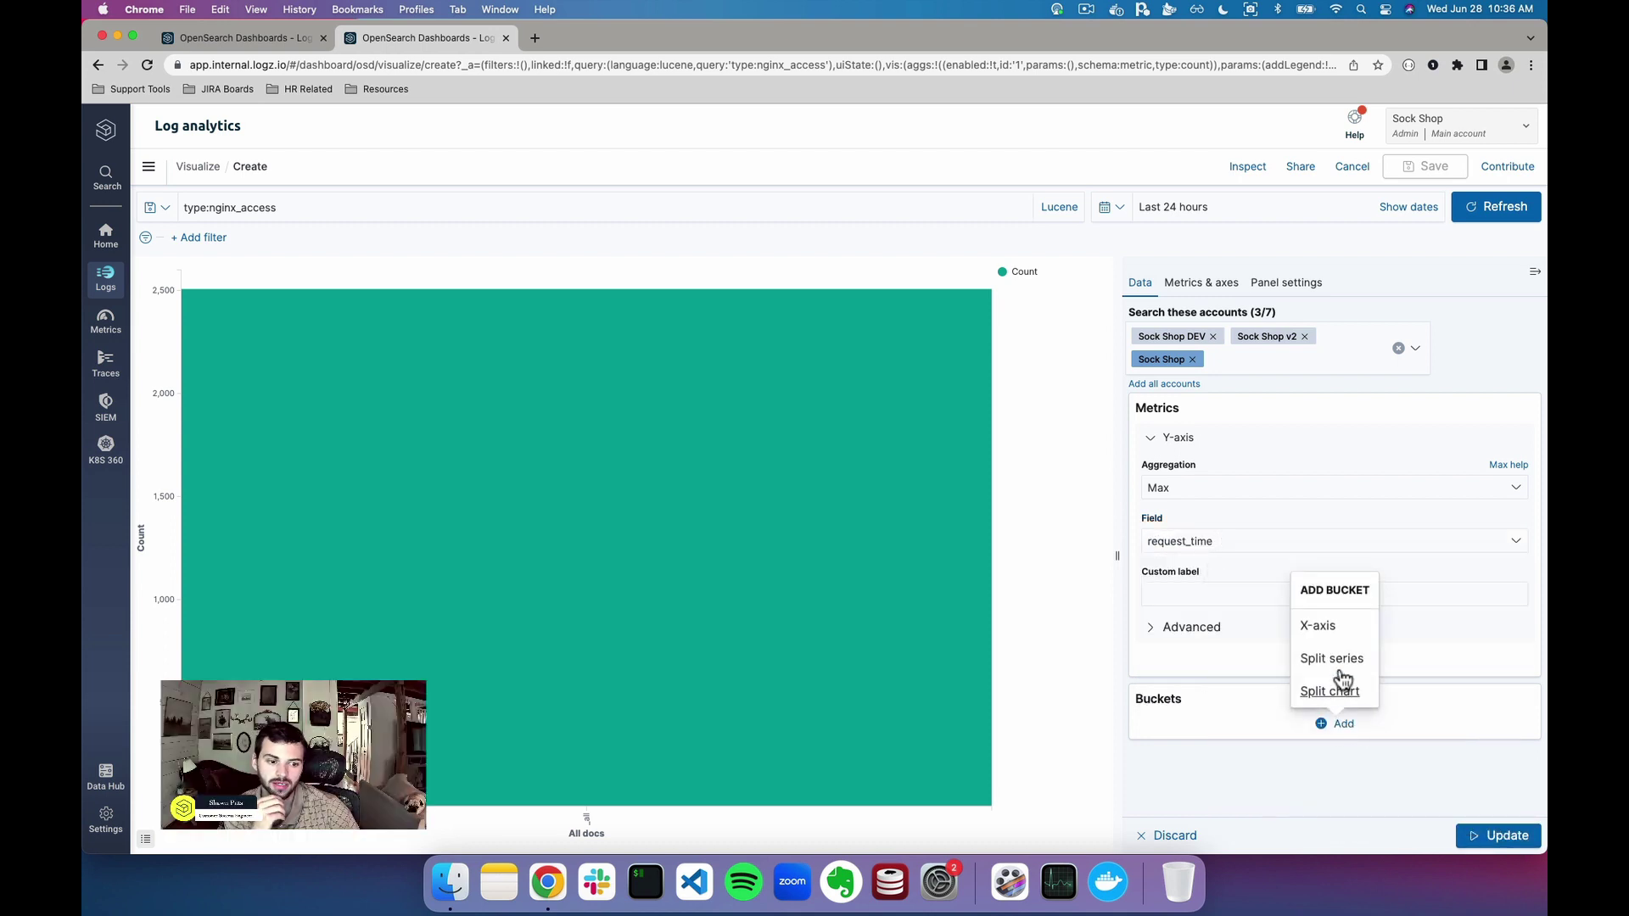
{"action": "left_click", "coordinate": [1333, 634]}
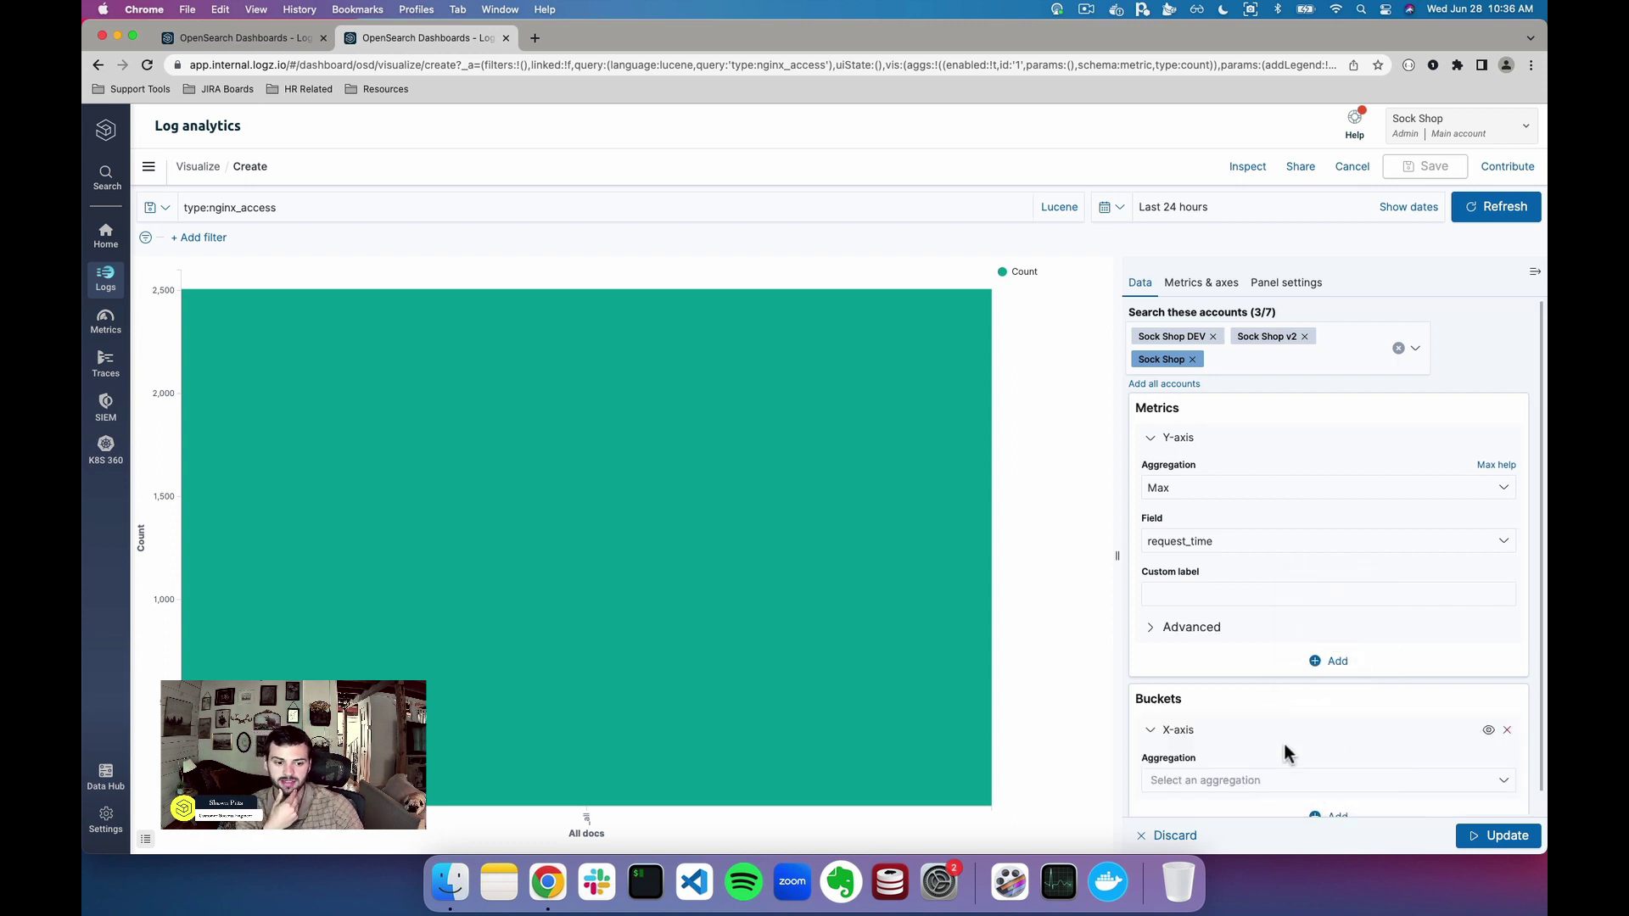
{"action": "left_click", "coordinate": [1273, 776]}
{"action": "left_click", "coordinate": [1269, 760]}
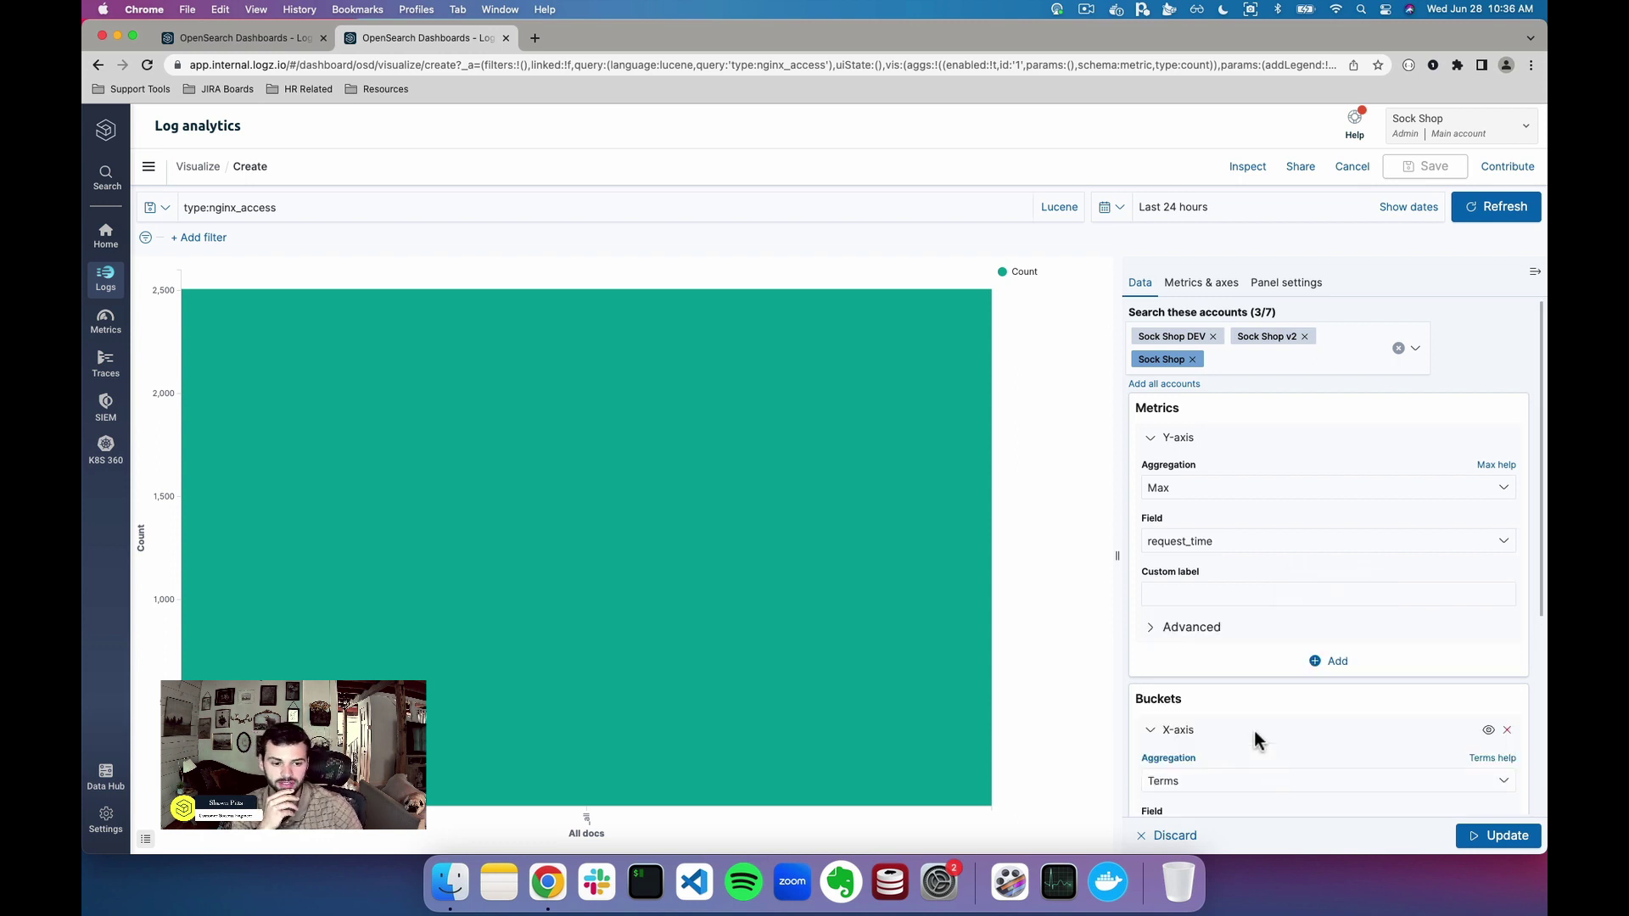
{"action": "scroll", "coordinate": [1250, 726], "scroll_direction": "down", "scroll_amount": 2}
Set the Terms field to geoip.country_name and the bucket size to 1000.
{"action": "left_click", "coordinate": [1240, 746]}
{"action": "type", "text": "geoip.count"}
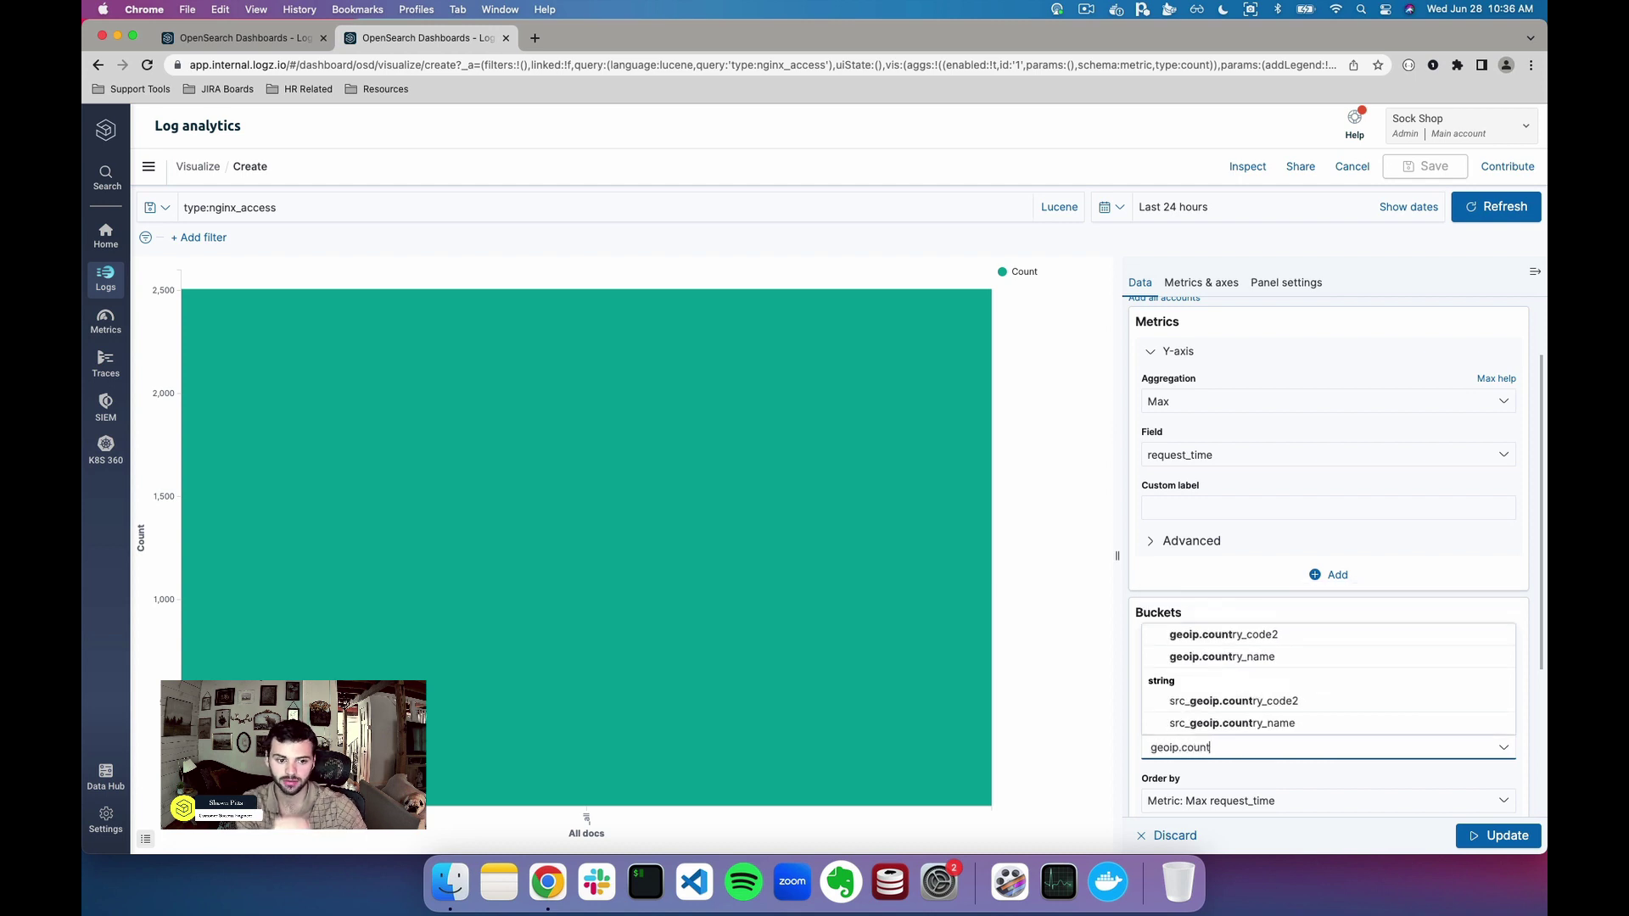
{"action": "left_click", "coordinate": [278, 35]}
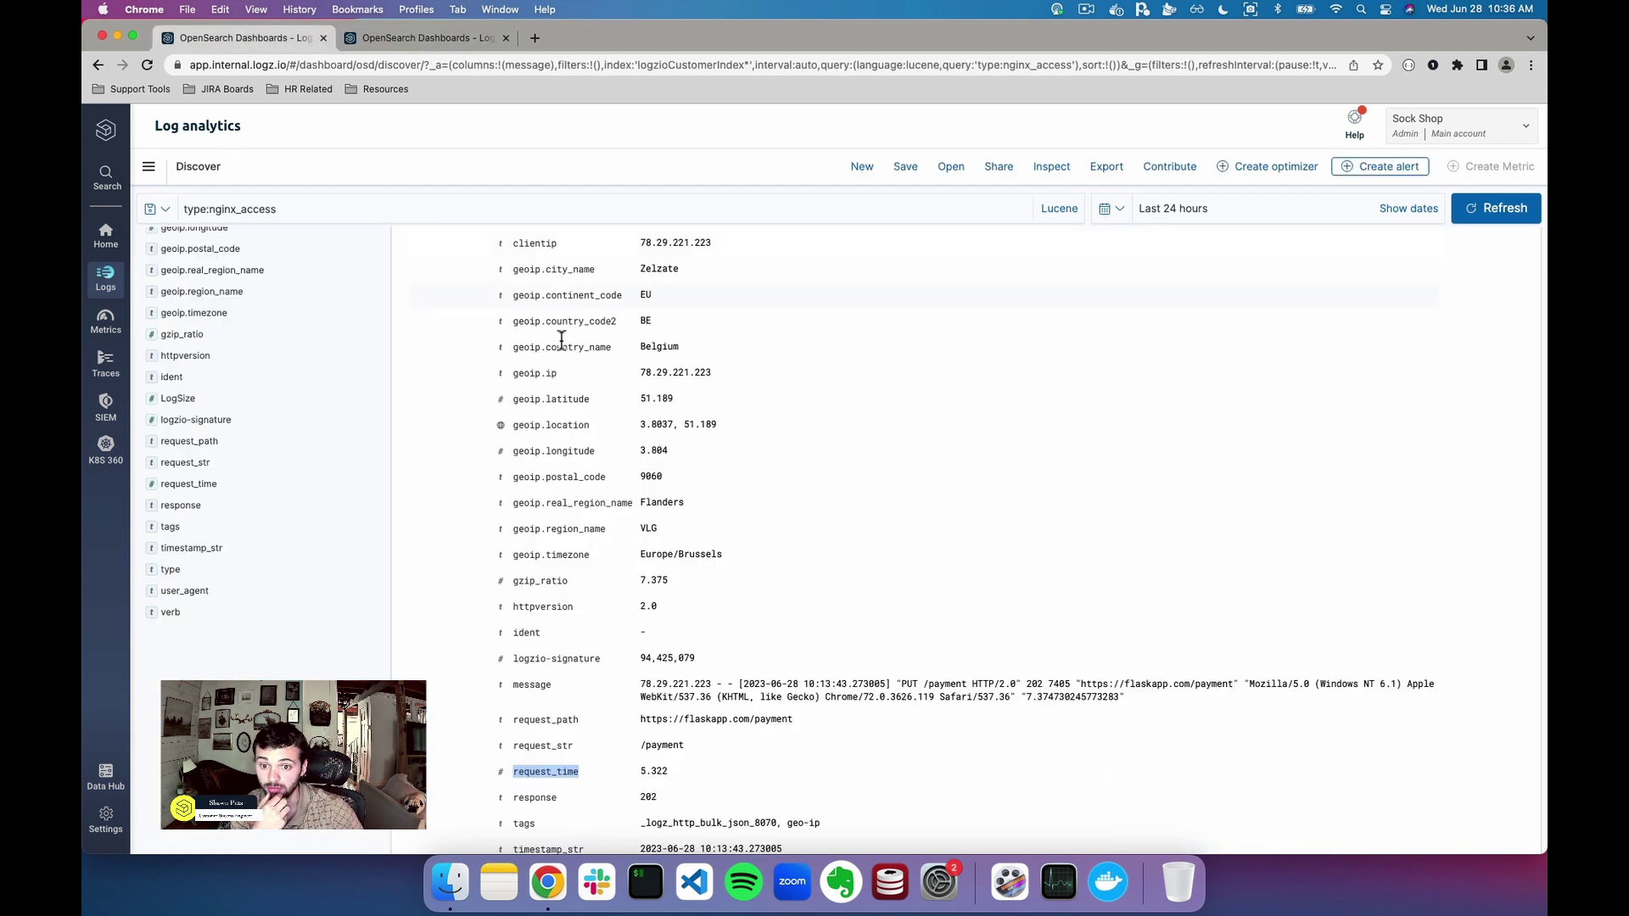
{"action": "left_click", "coordinate": [479, 37]}
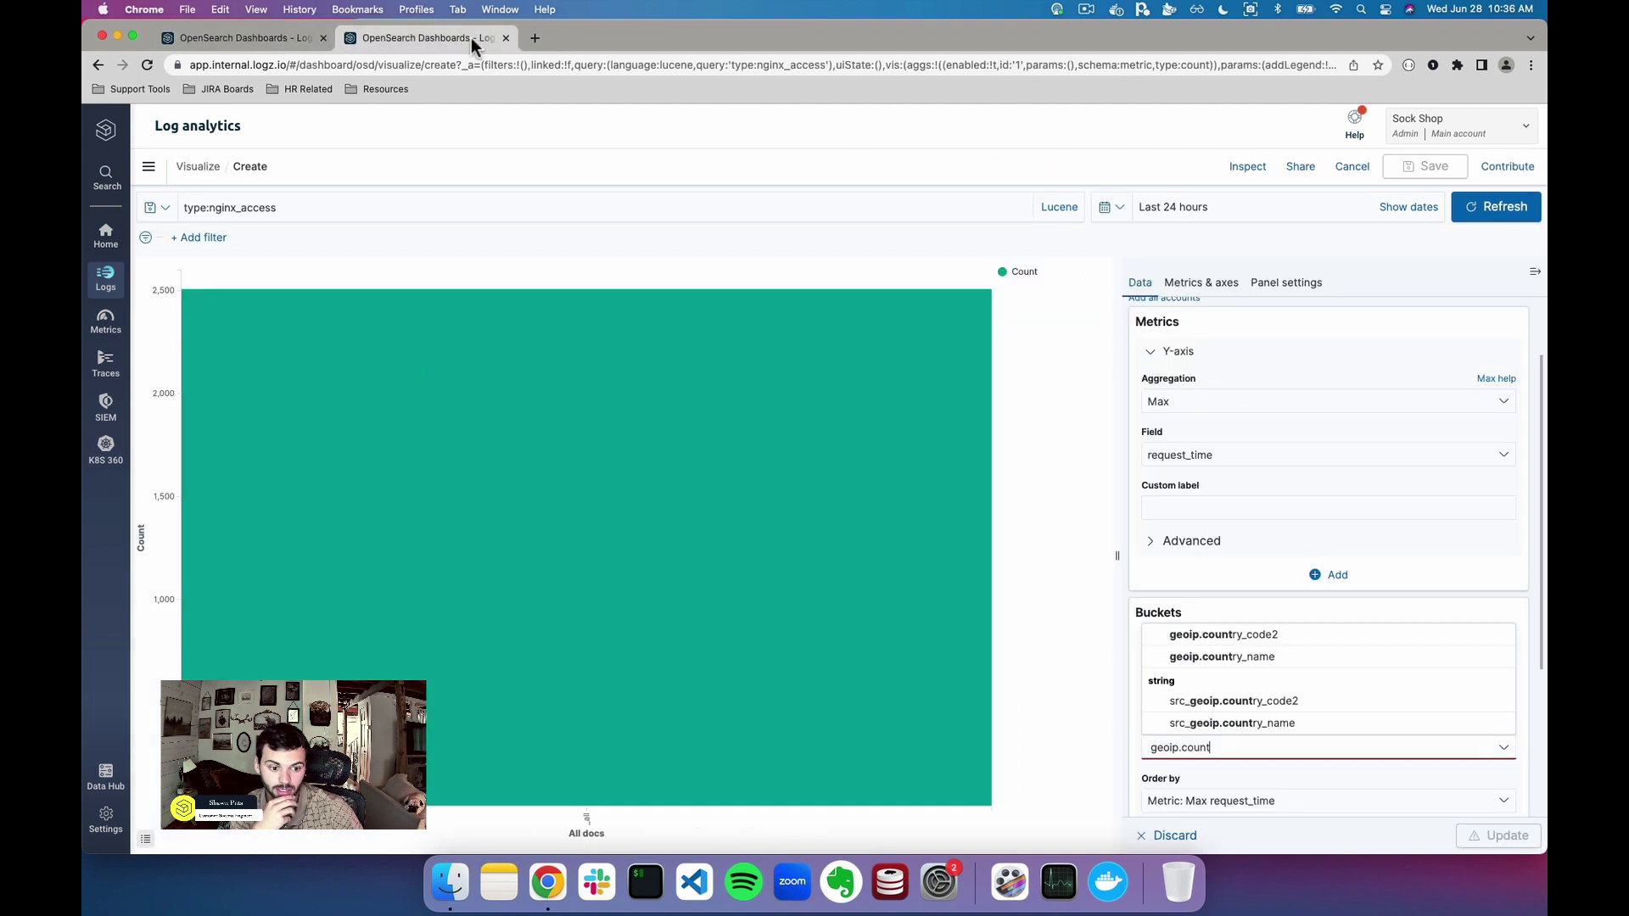
{"action": "left_click", "coordinate": [1270, 659]}
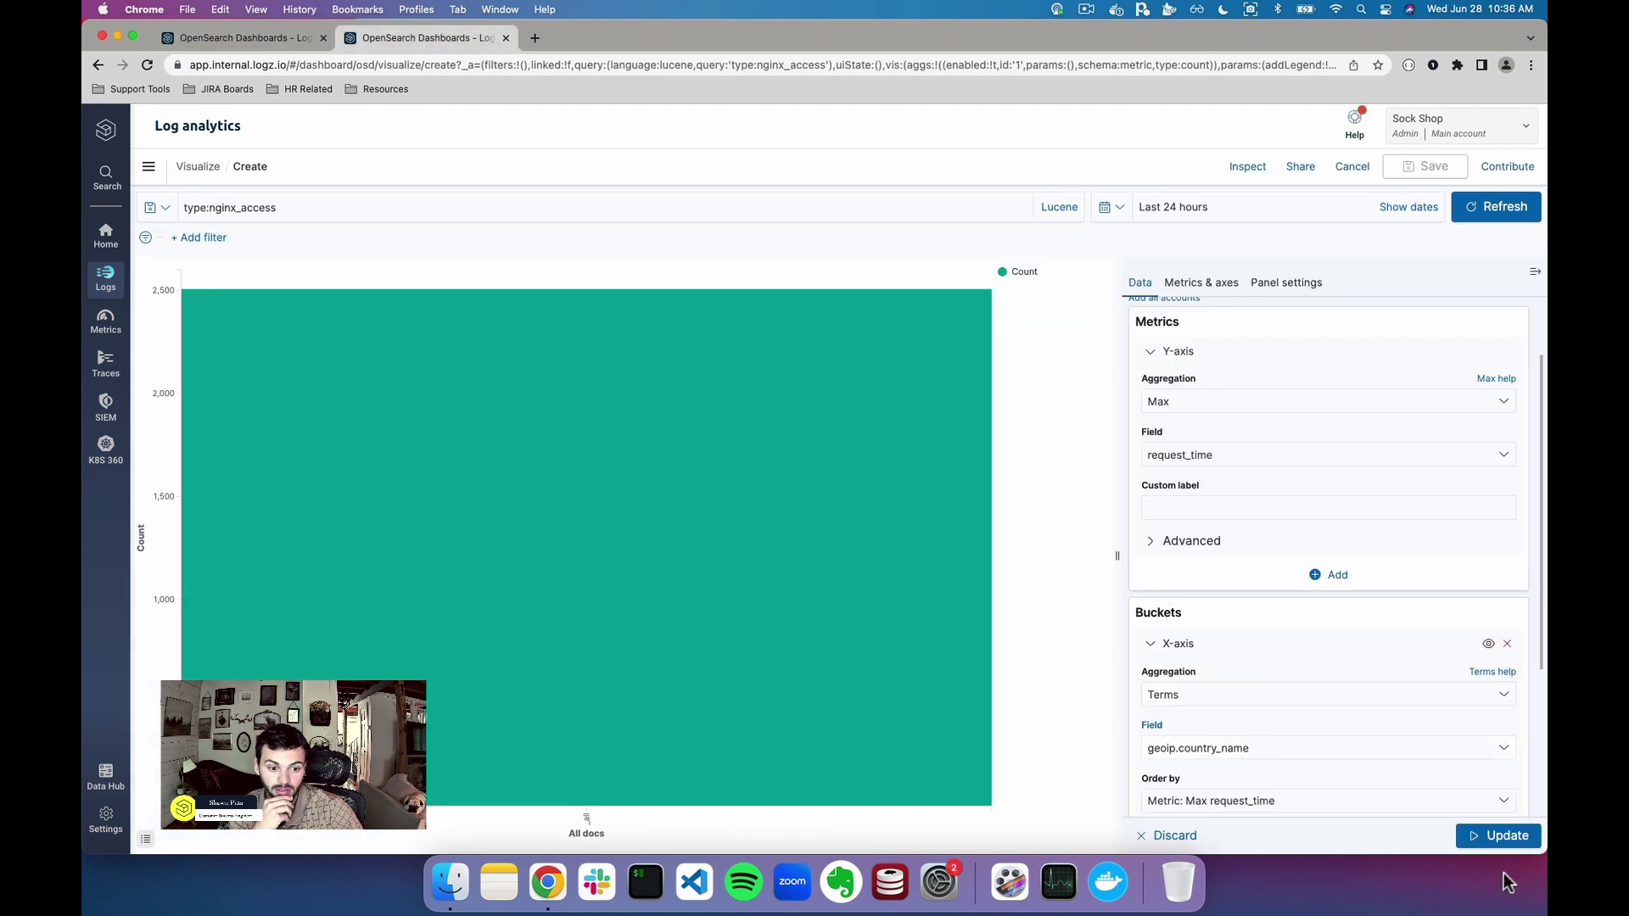
{"action": "scroll", "coordinate": [1382, 771], "scroll_direction": "down", "scroll_amount": 5}
{"action": "double_click", "coordinate": [1405, 628]}
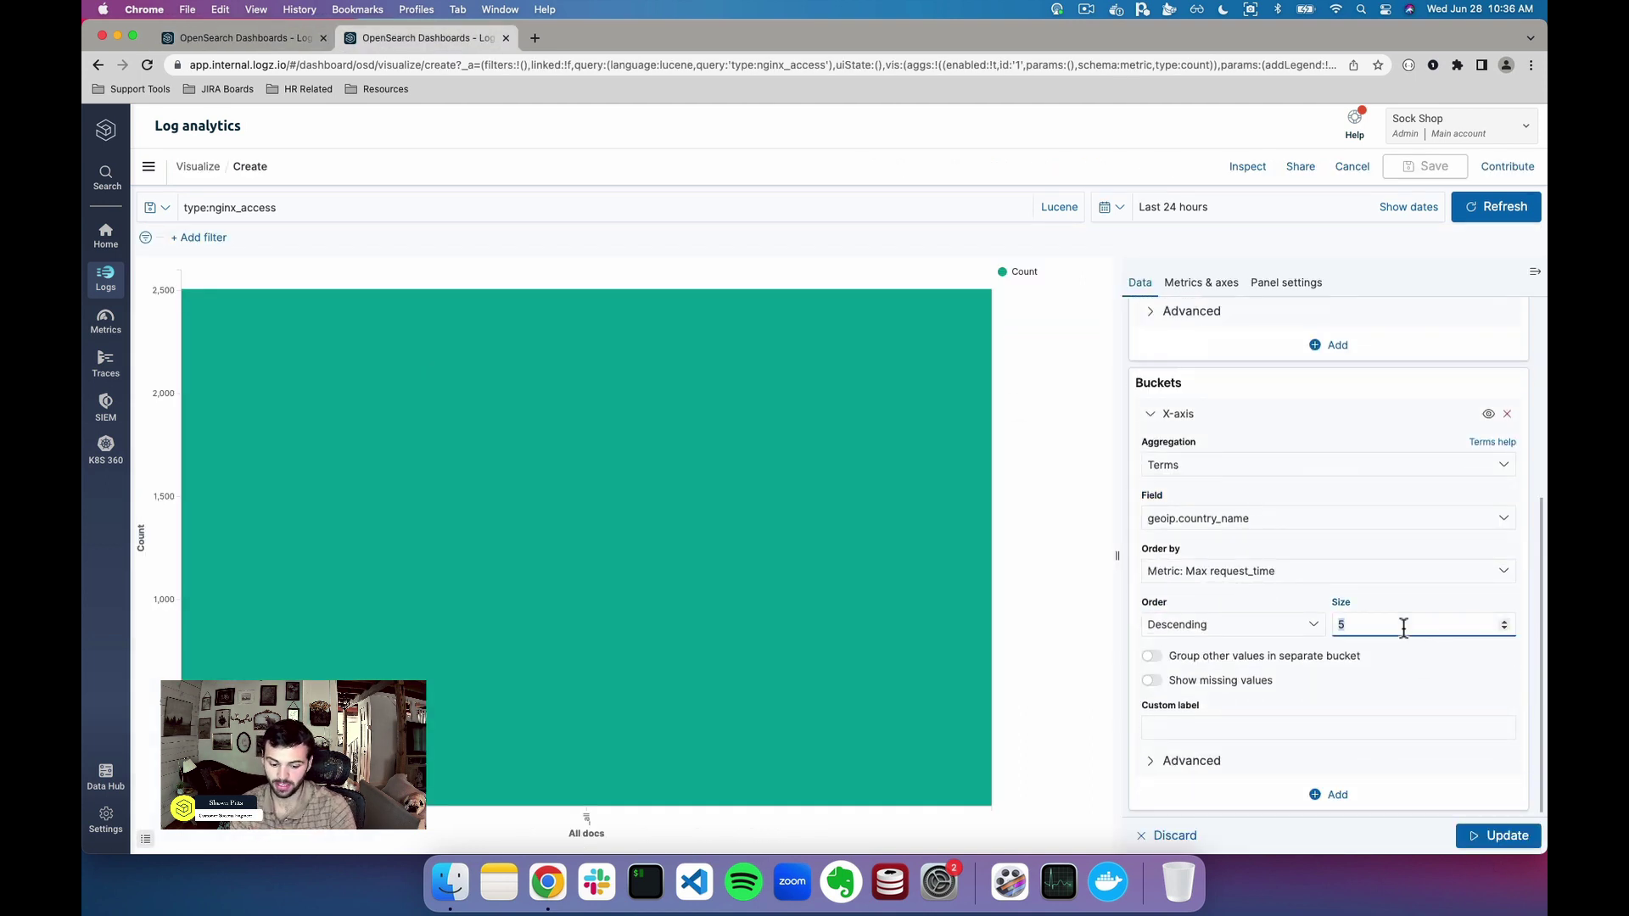
{"action": "type", "text": "1000"}
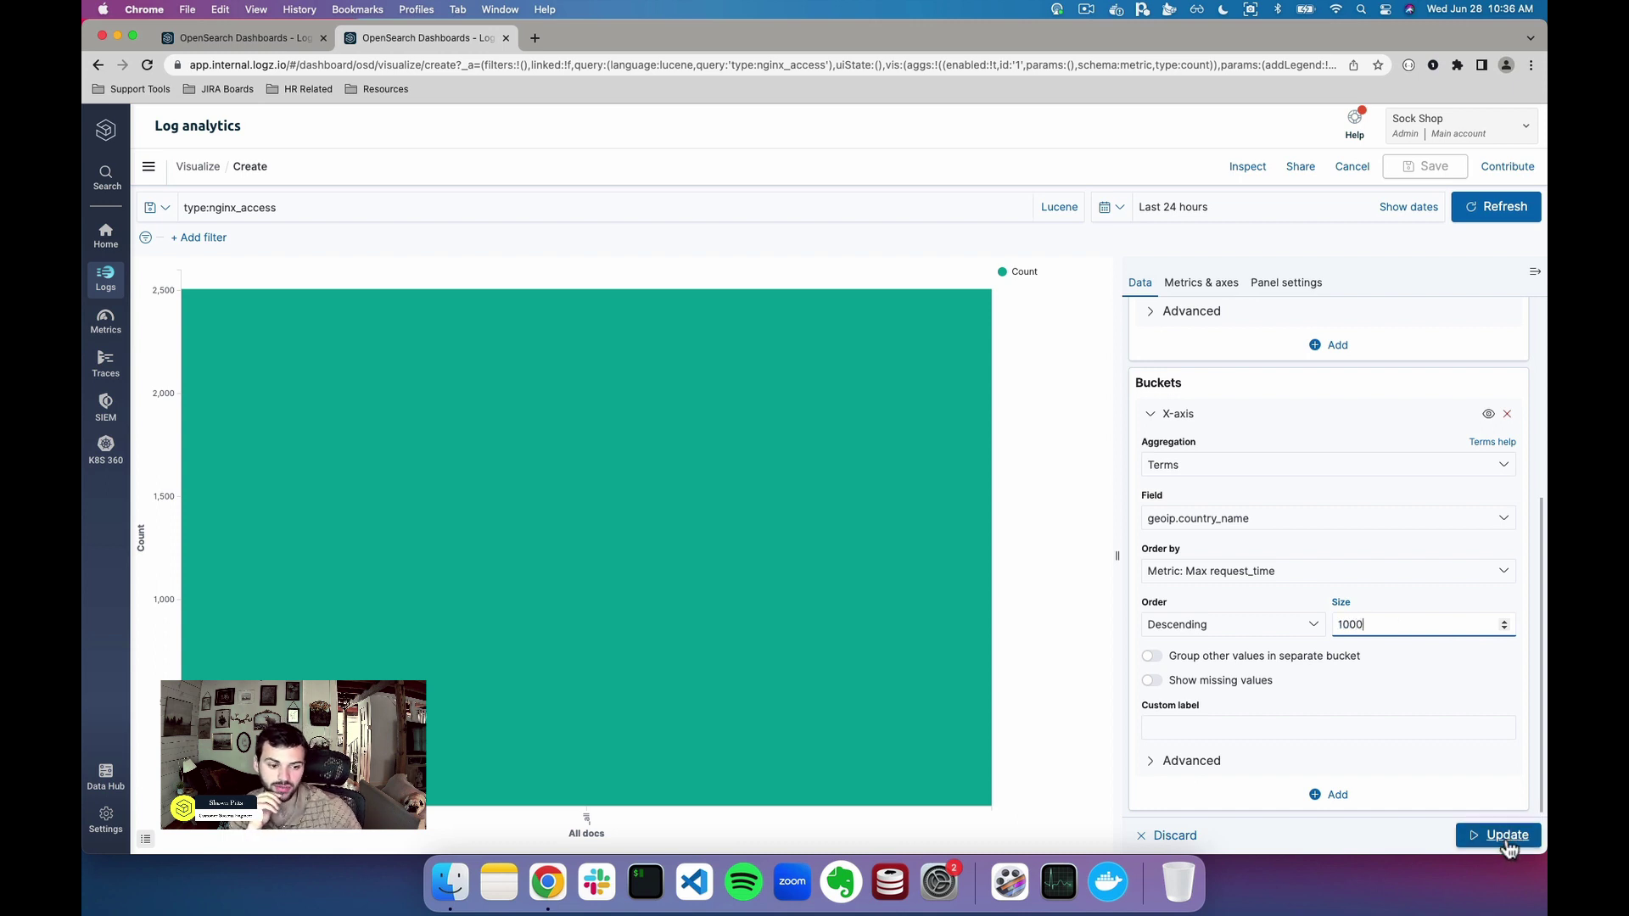
Apply the buckets to render Max request_time bars per country, United States highest at about 5.997.
{"action": "left_click", "coordinate": [1520, 838]}
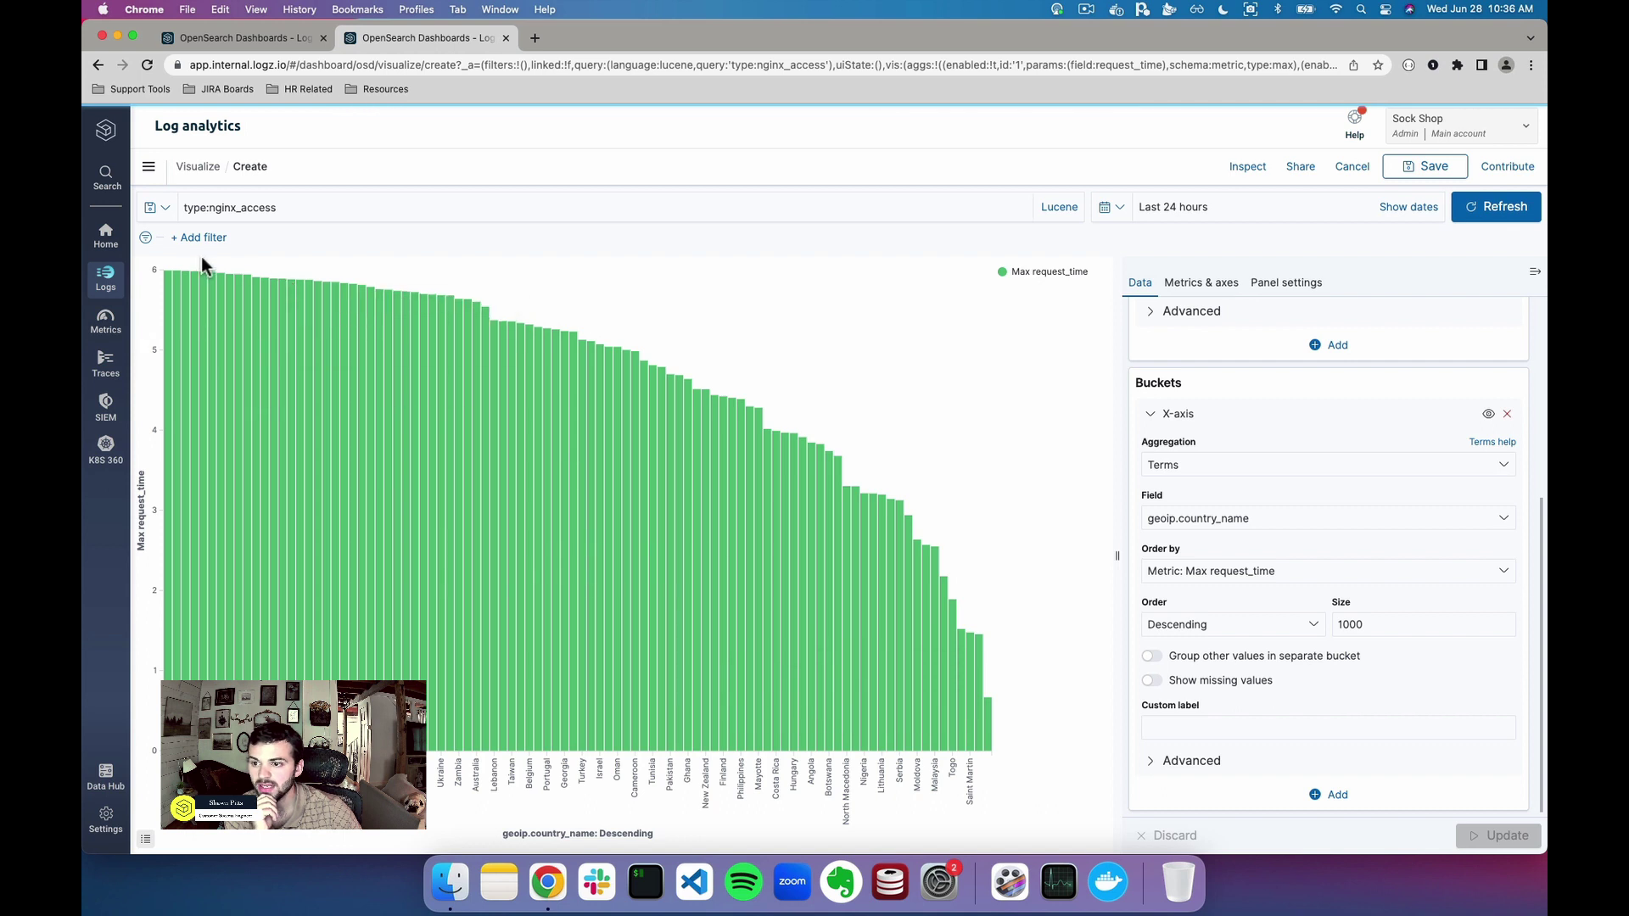
{"action": "mouse_move", "coordinate": [169, 283]}
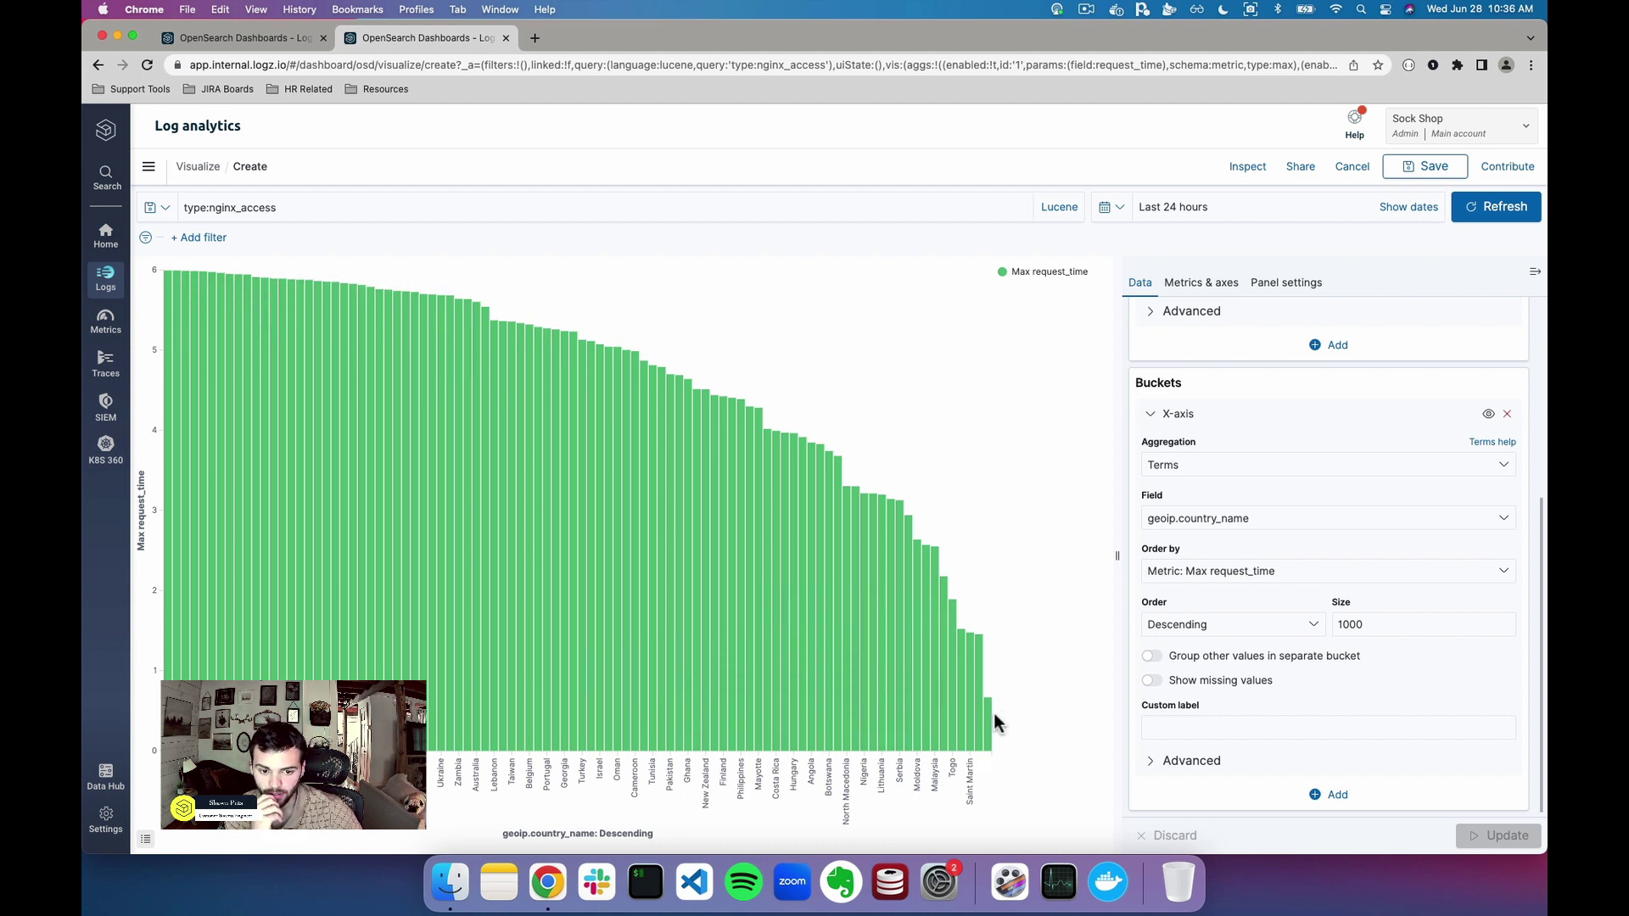
{"action": "mouse_move", "coordinate": [991, 726]}
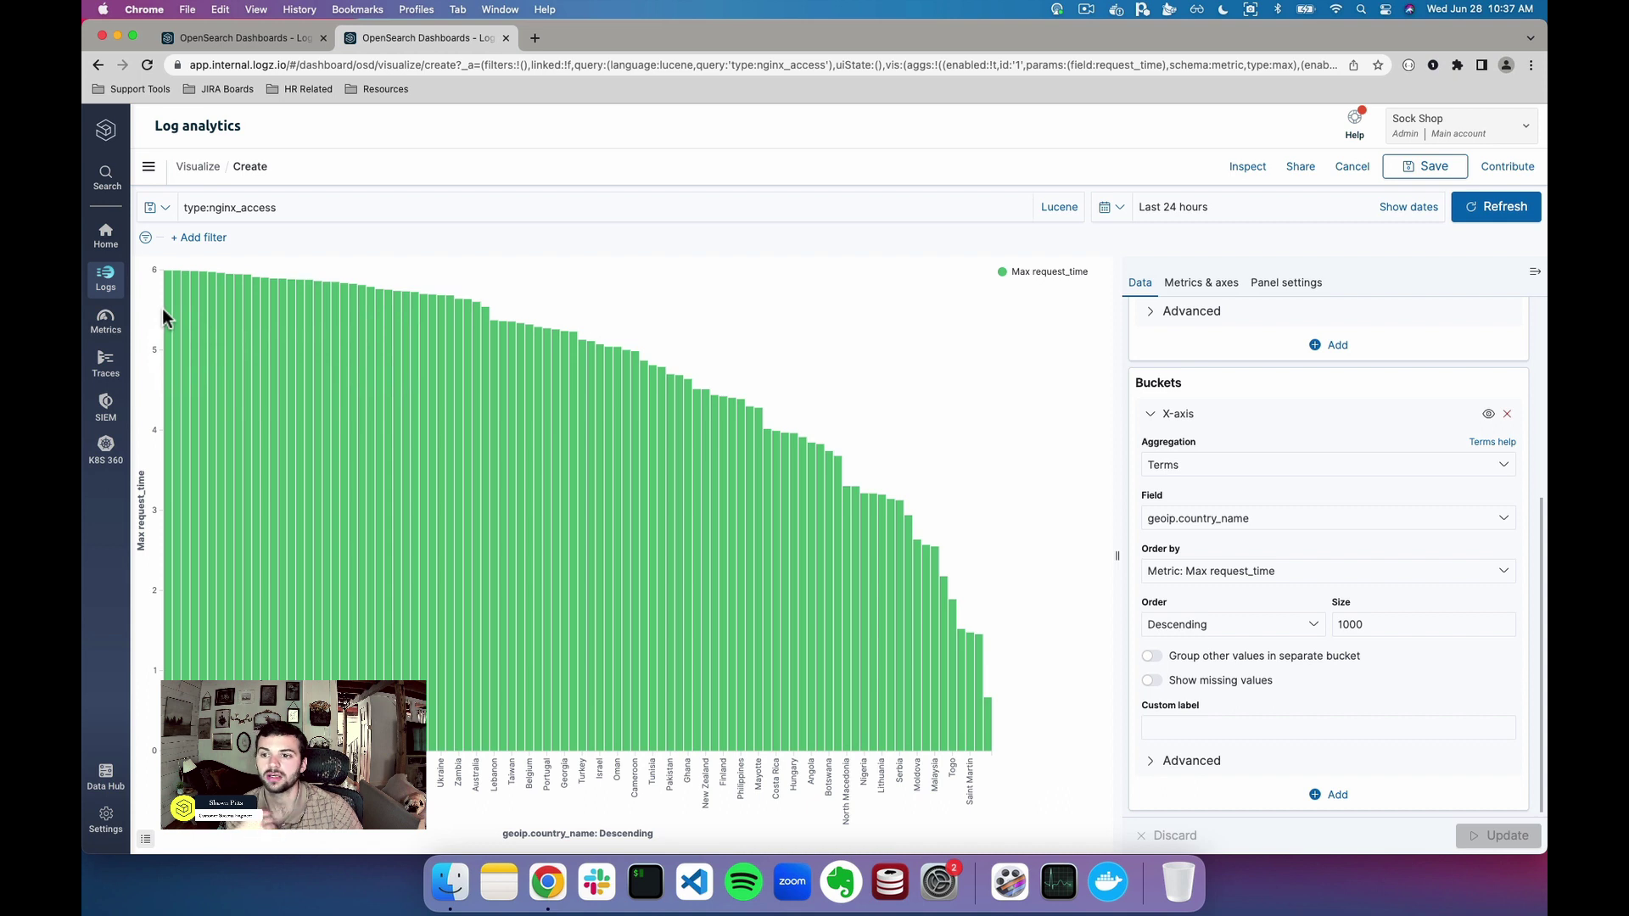
{"action": "mouse_move", "coordinate": [167, 318]}
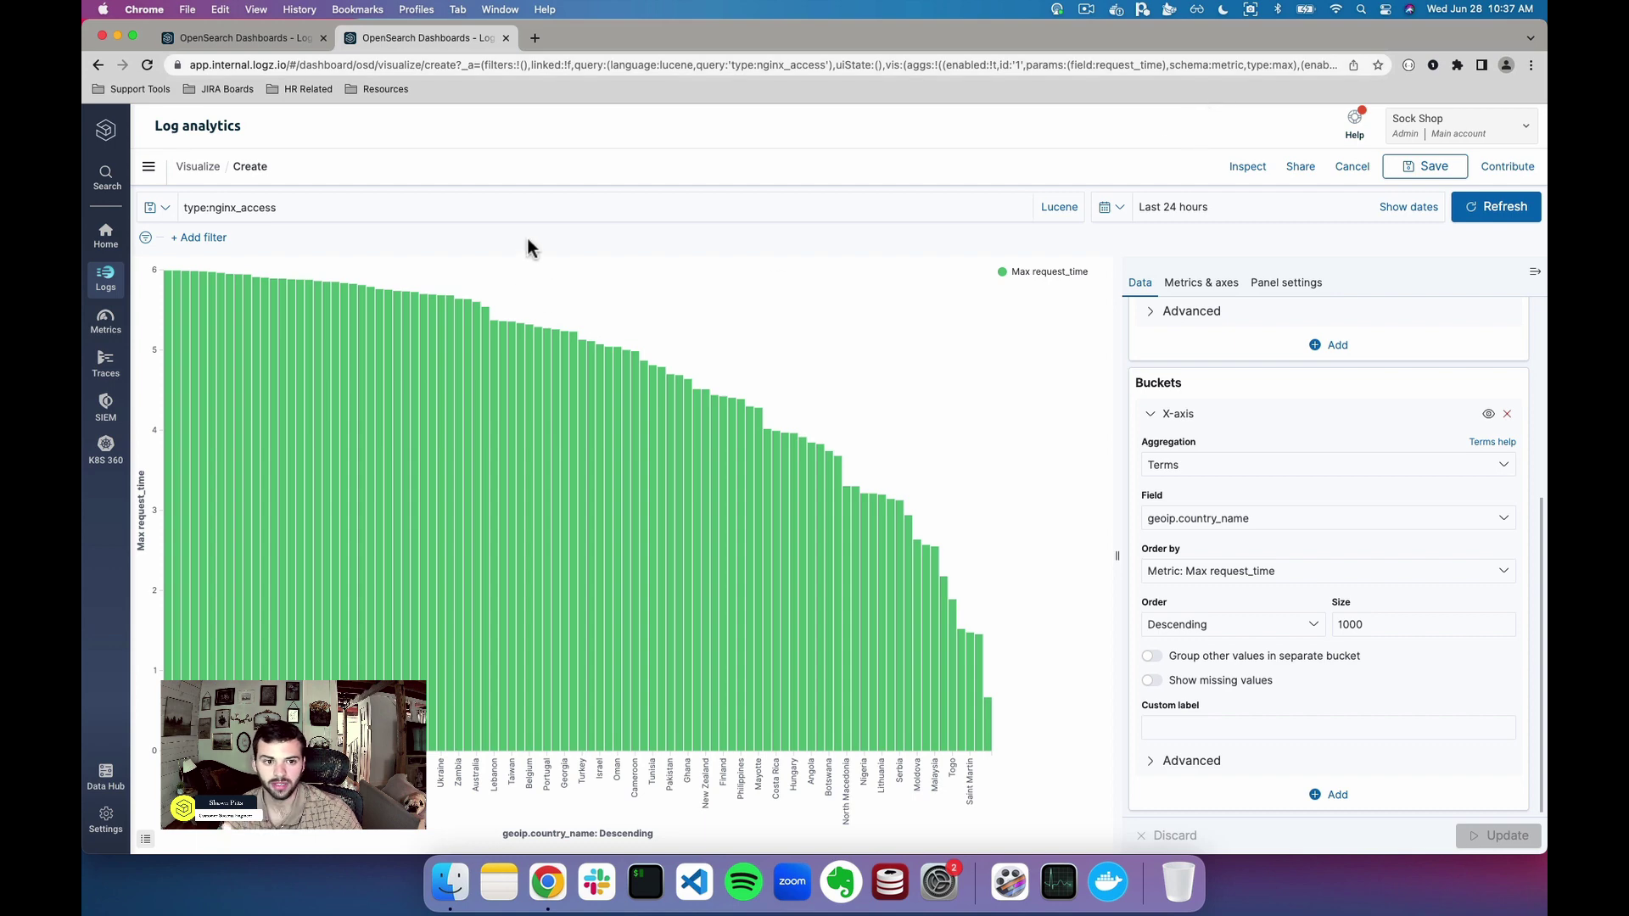
Save the visualization with the title 'Max Request Time per Country'.
{"action": "left_click", "coordinate": [1434, 166]}
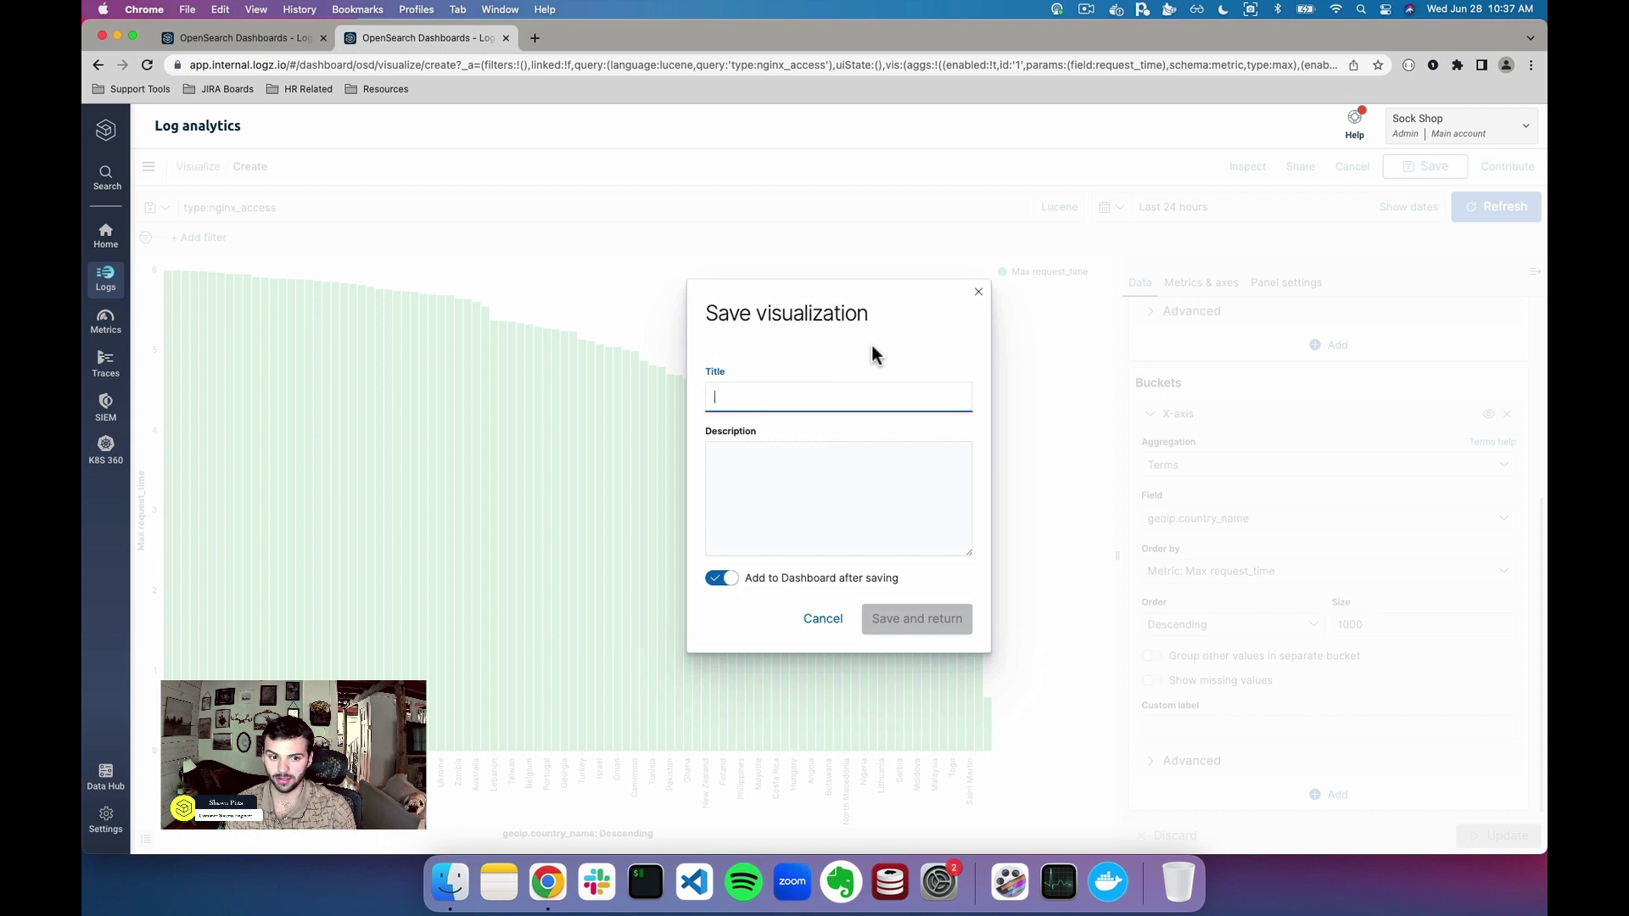
{"action": "type", "text": "Max R"}
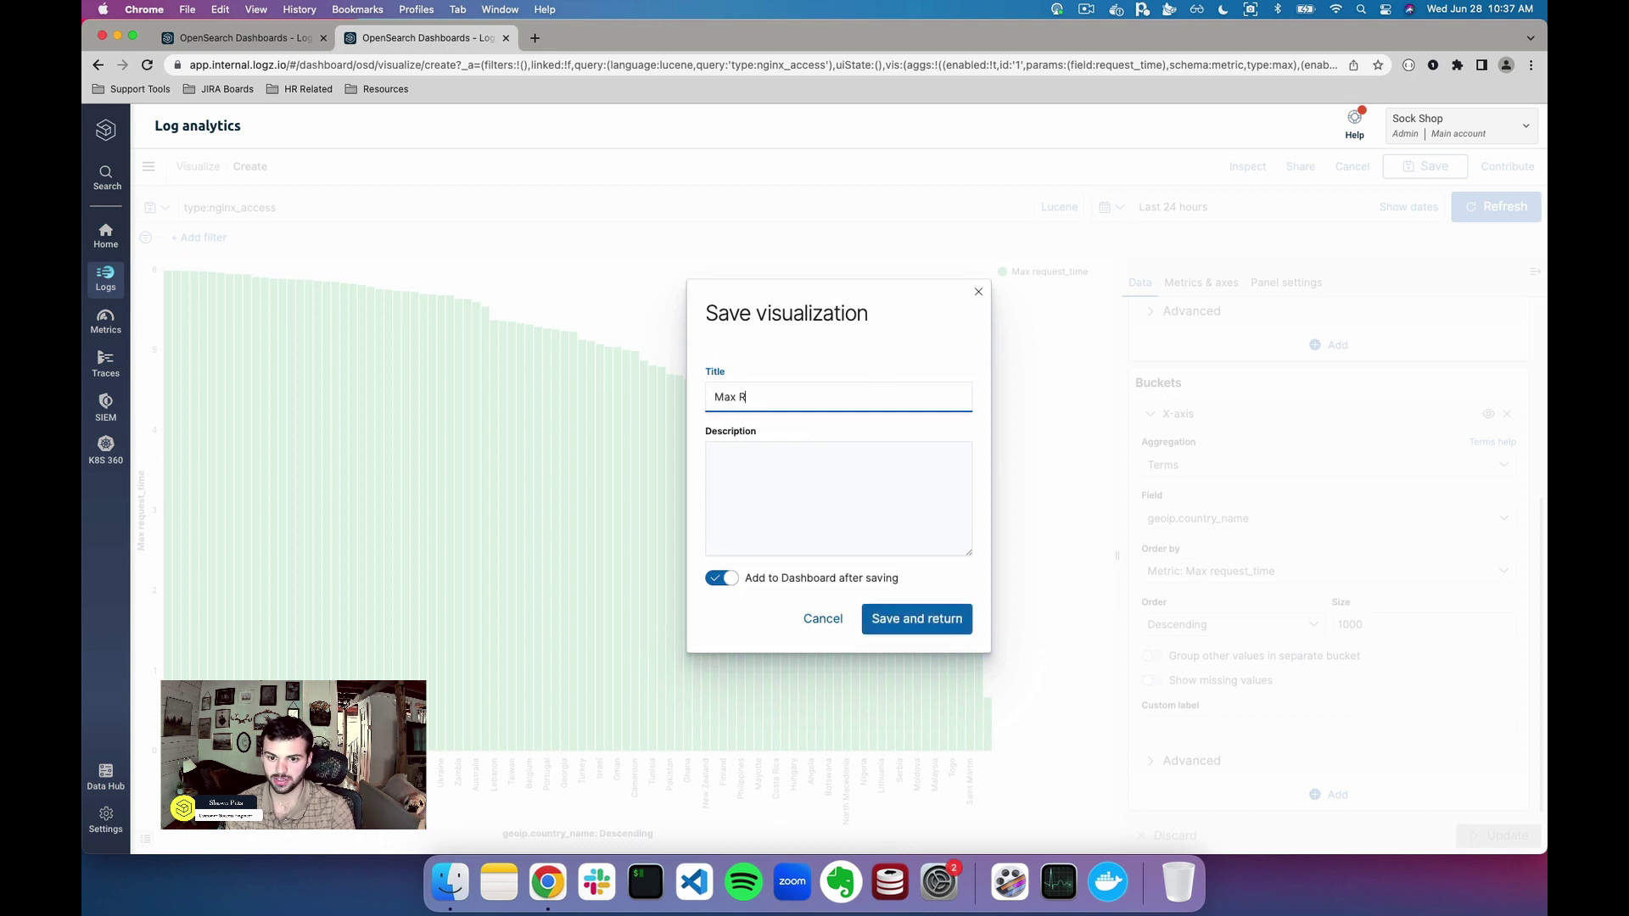
{"action": "type", "text": "equest Time per Country"}
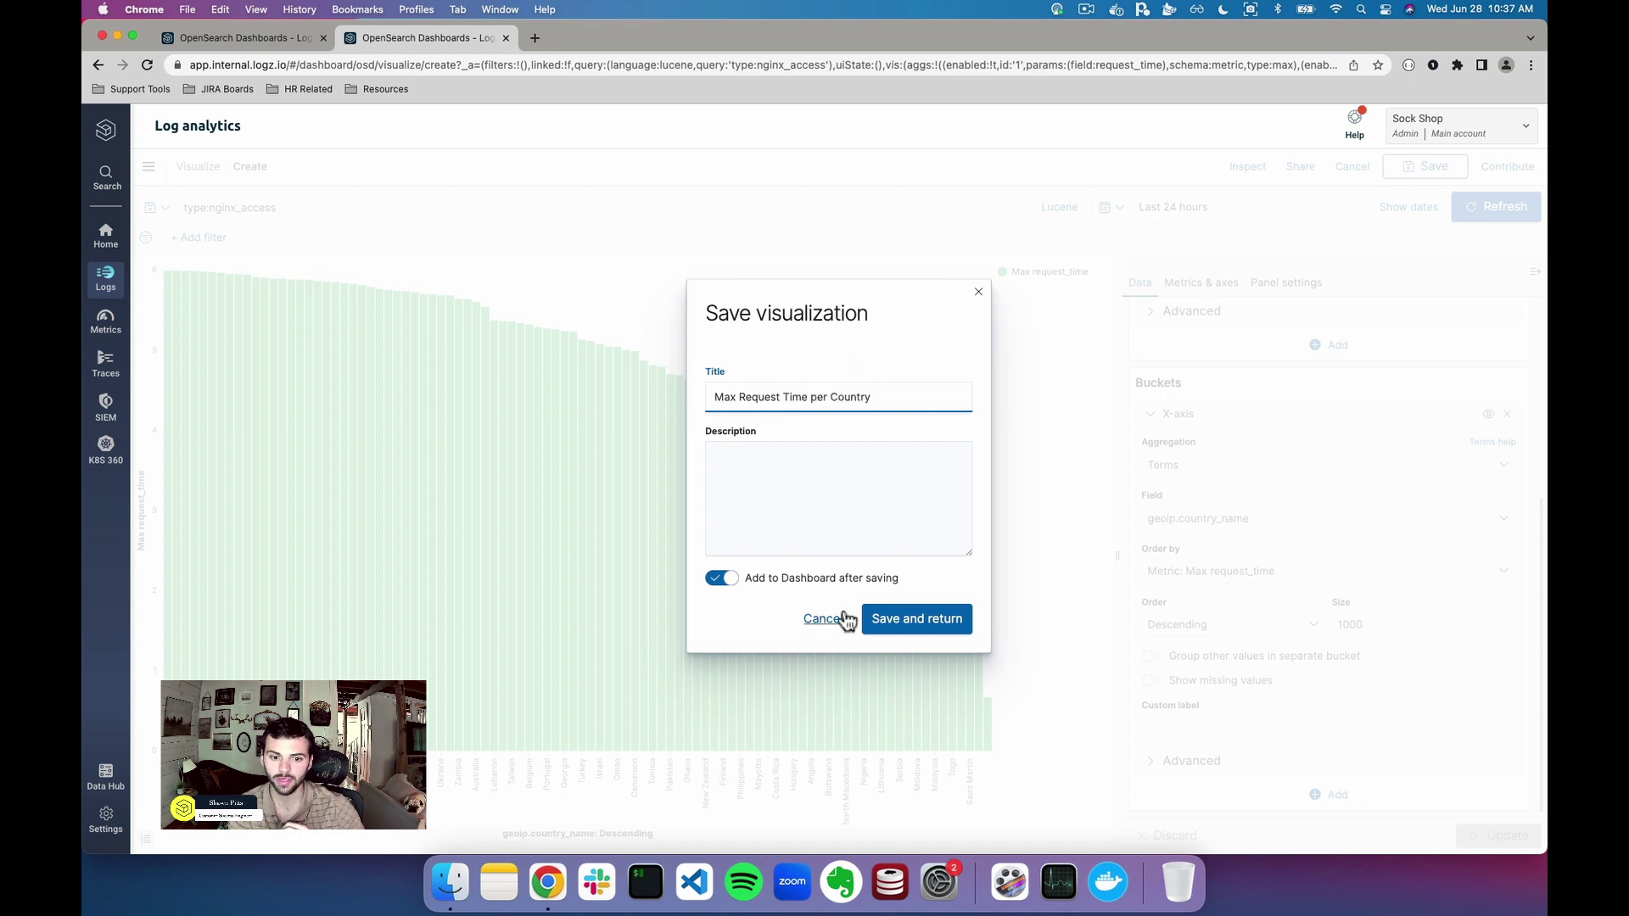
{"action": "left_click", "coordinate": [926, 620]}
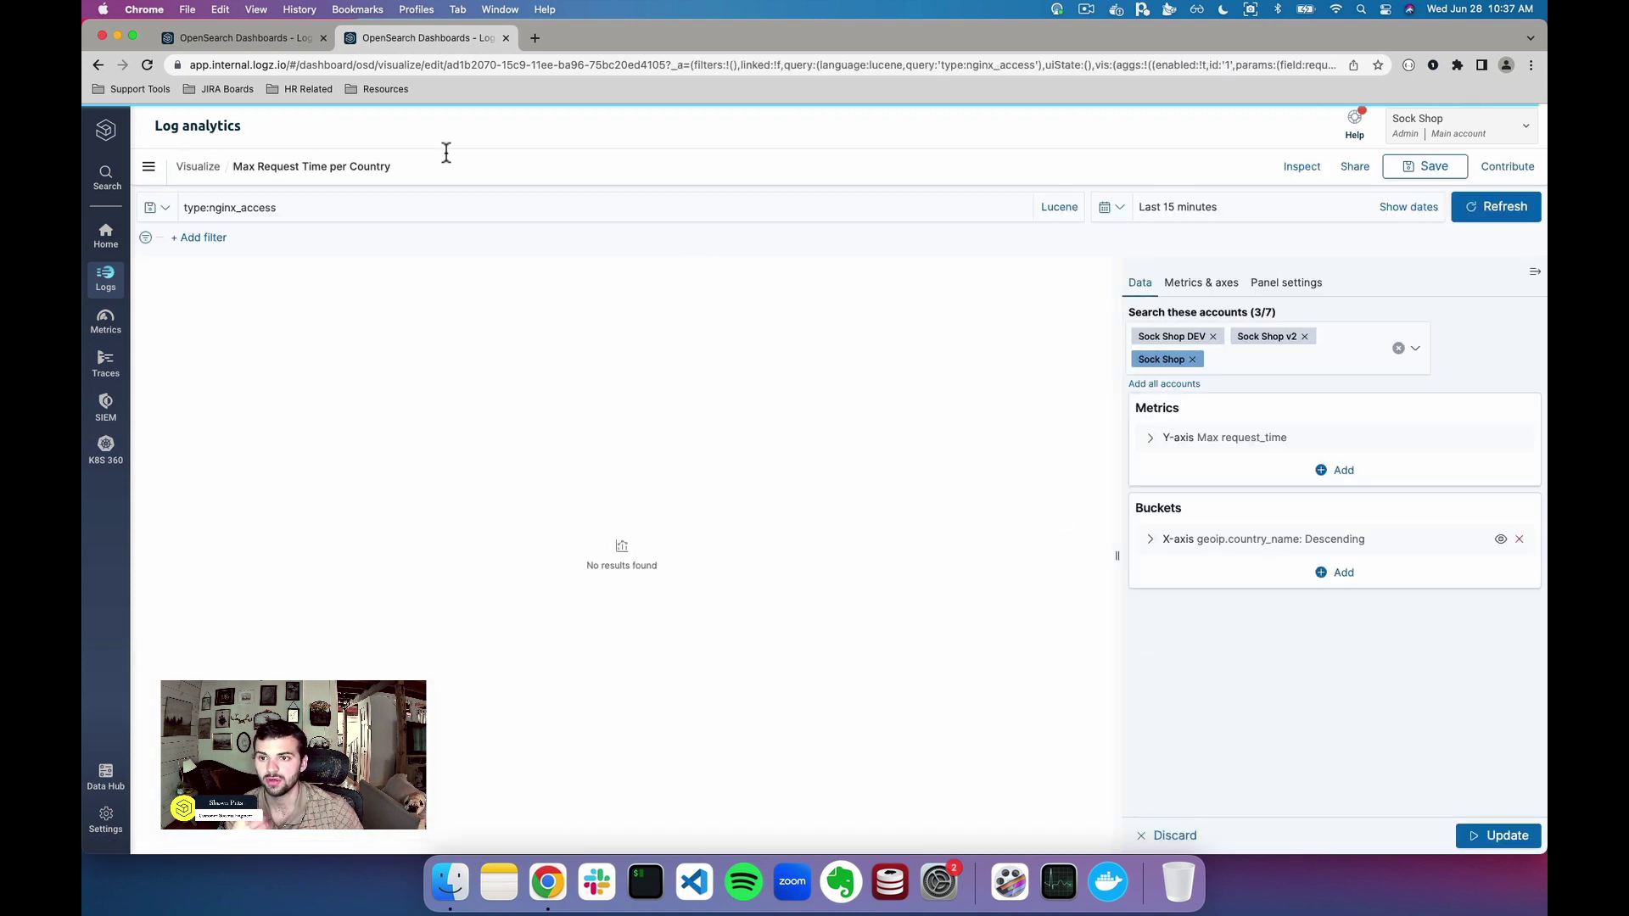
Open a new dashboard holding the chart and resize its panel narrower and taller.
{"action": "left_click", "coordinate": [146, 174]}
{"action": "left_click", "coordinate": [176, 401]}
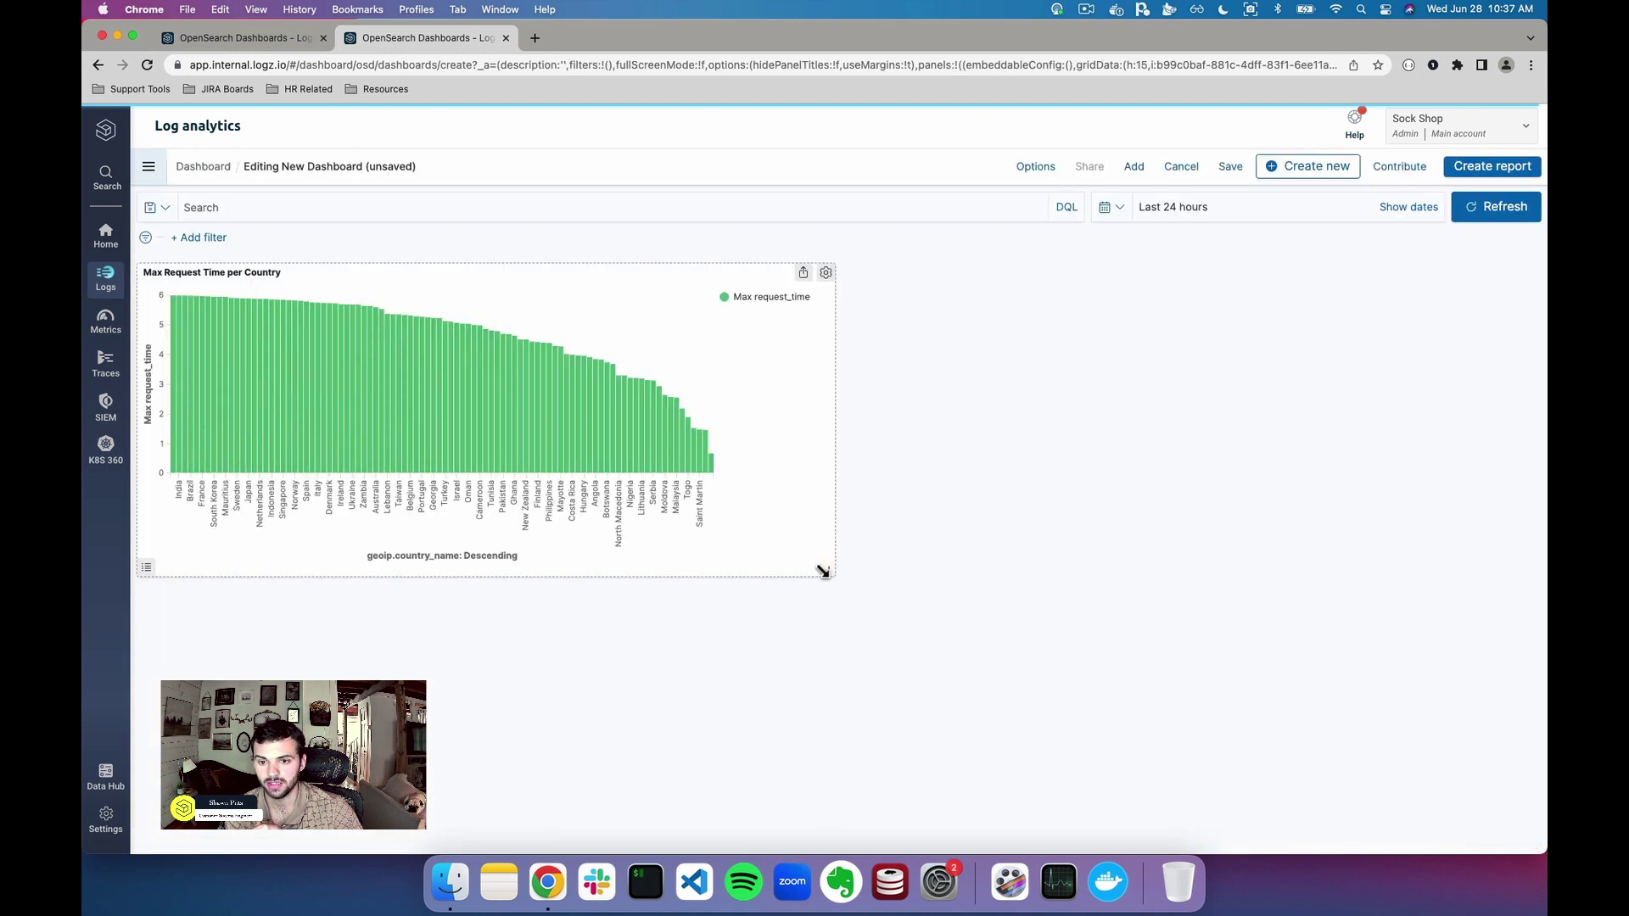
{"action": "left_click_drag", "start_coordinate": [823, 571], "coordinate": [738, 658]}
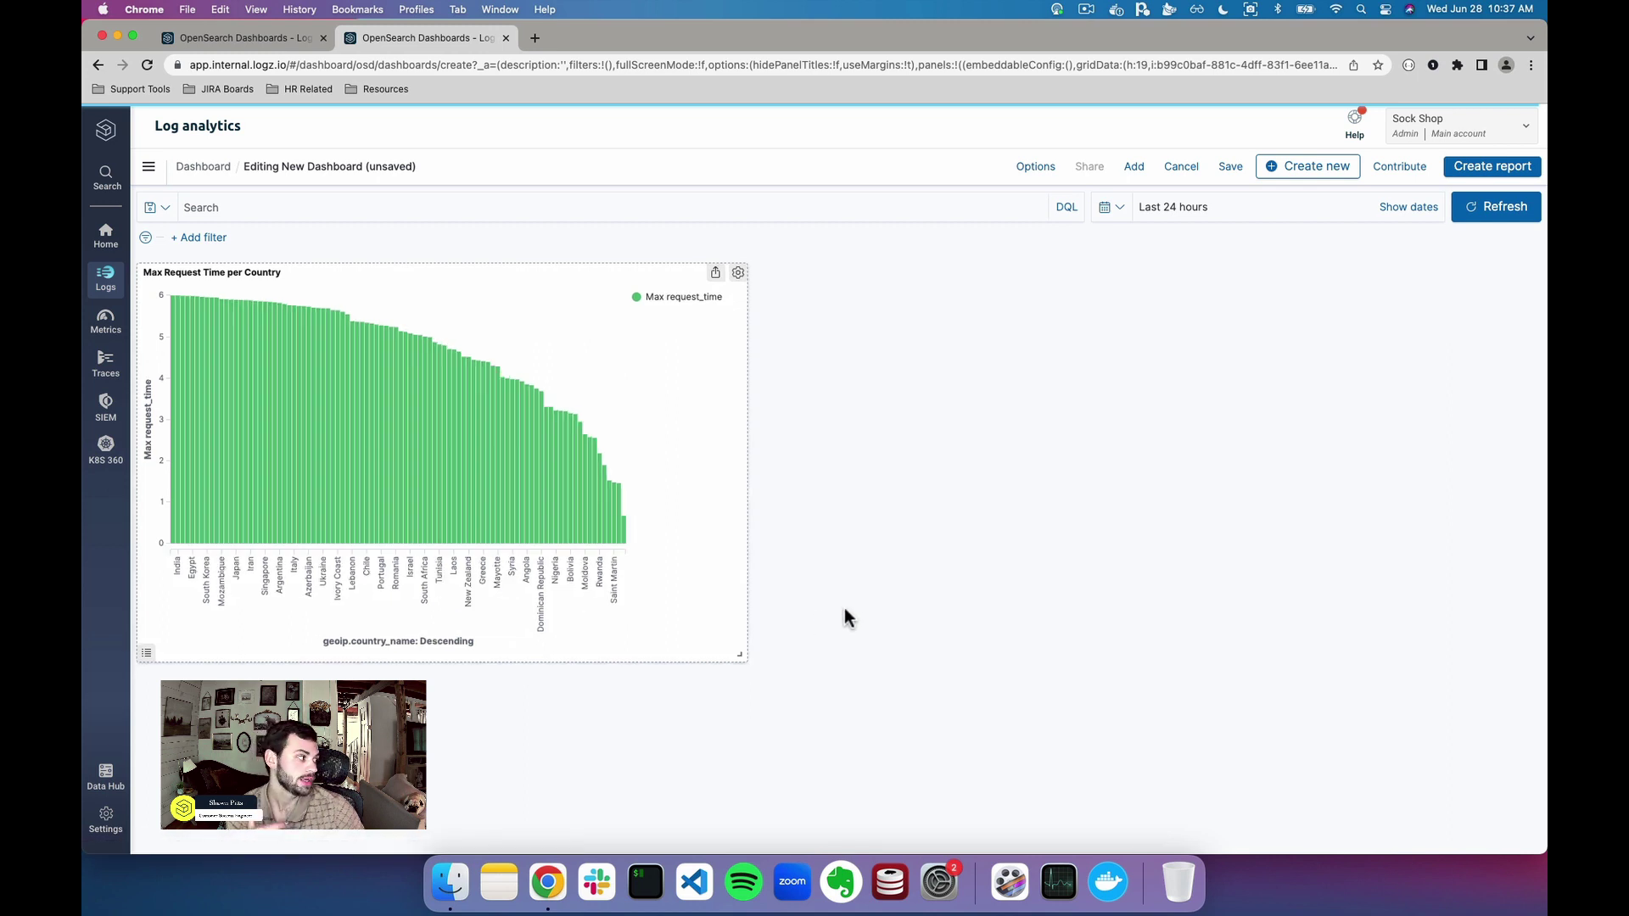
Open and close the Add panels list and the new visualization type chooser.
{"action": "left_click", "coordinate": [1132, 168]}
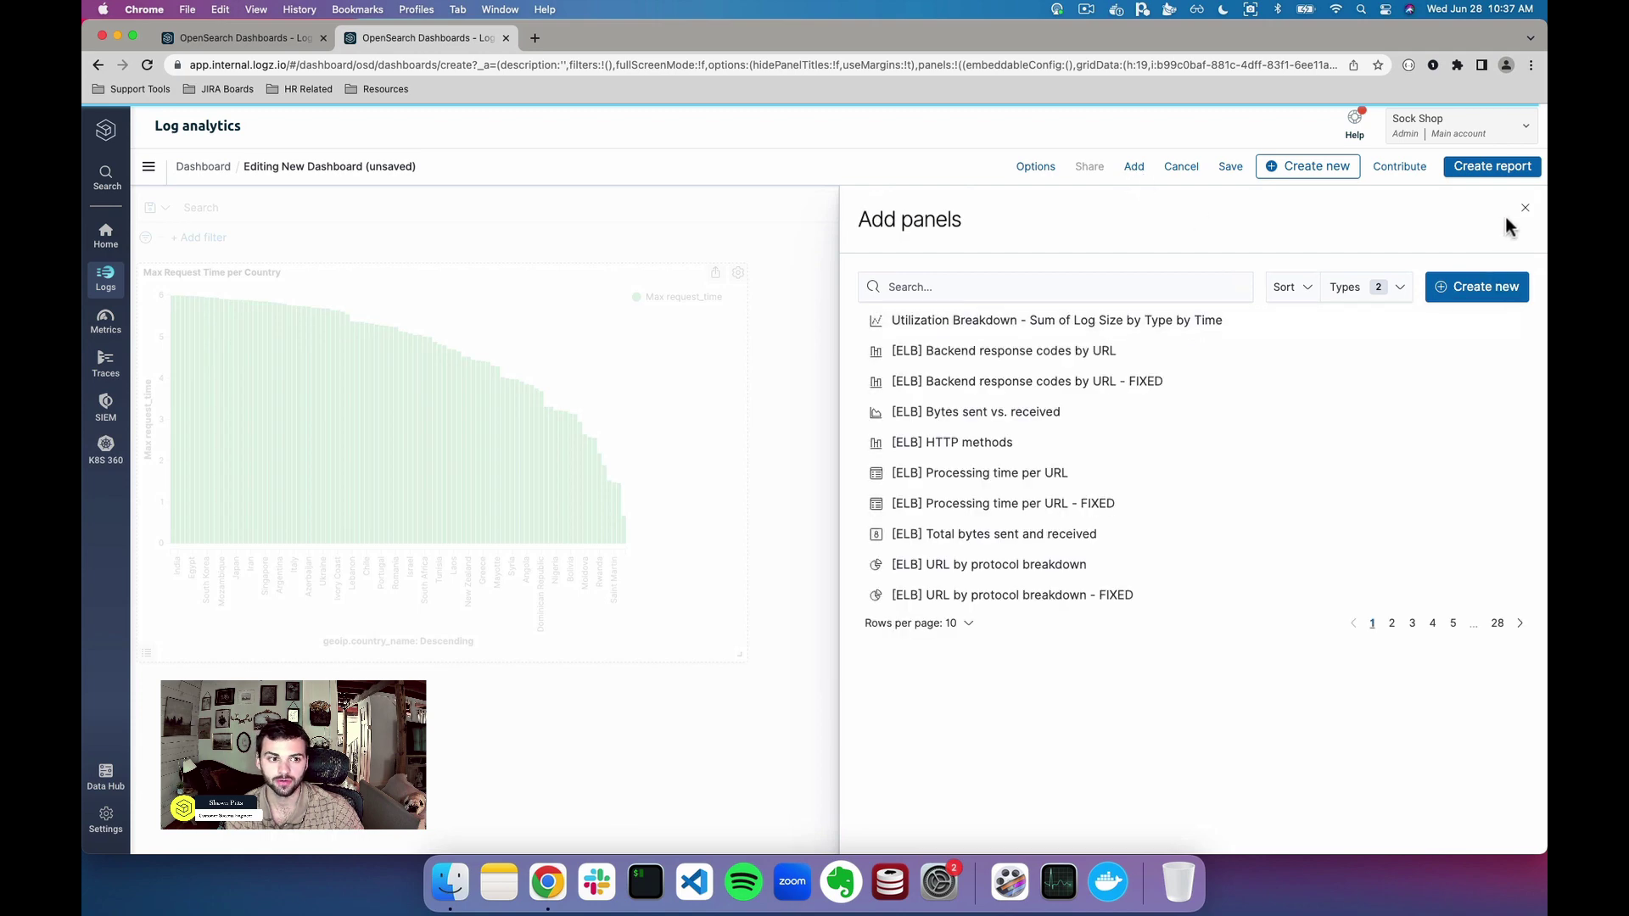
{"action": "left_click", "coordinate": [1525, 208]}
{"action": "left_click", "coordinate": [1327, 168]}
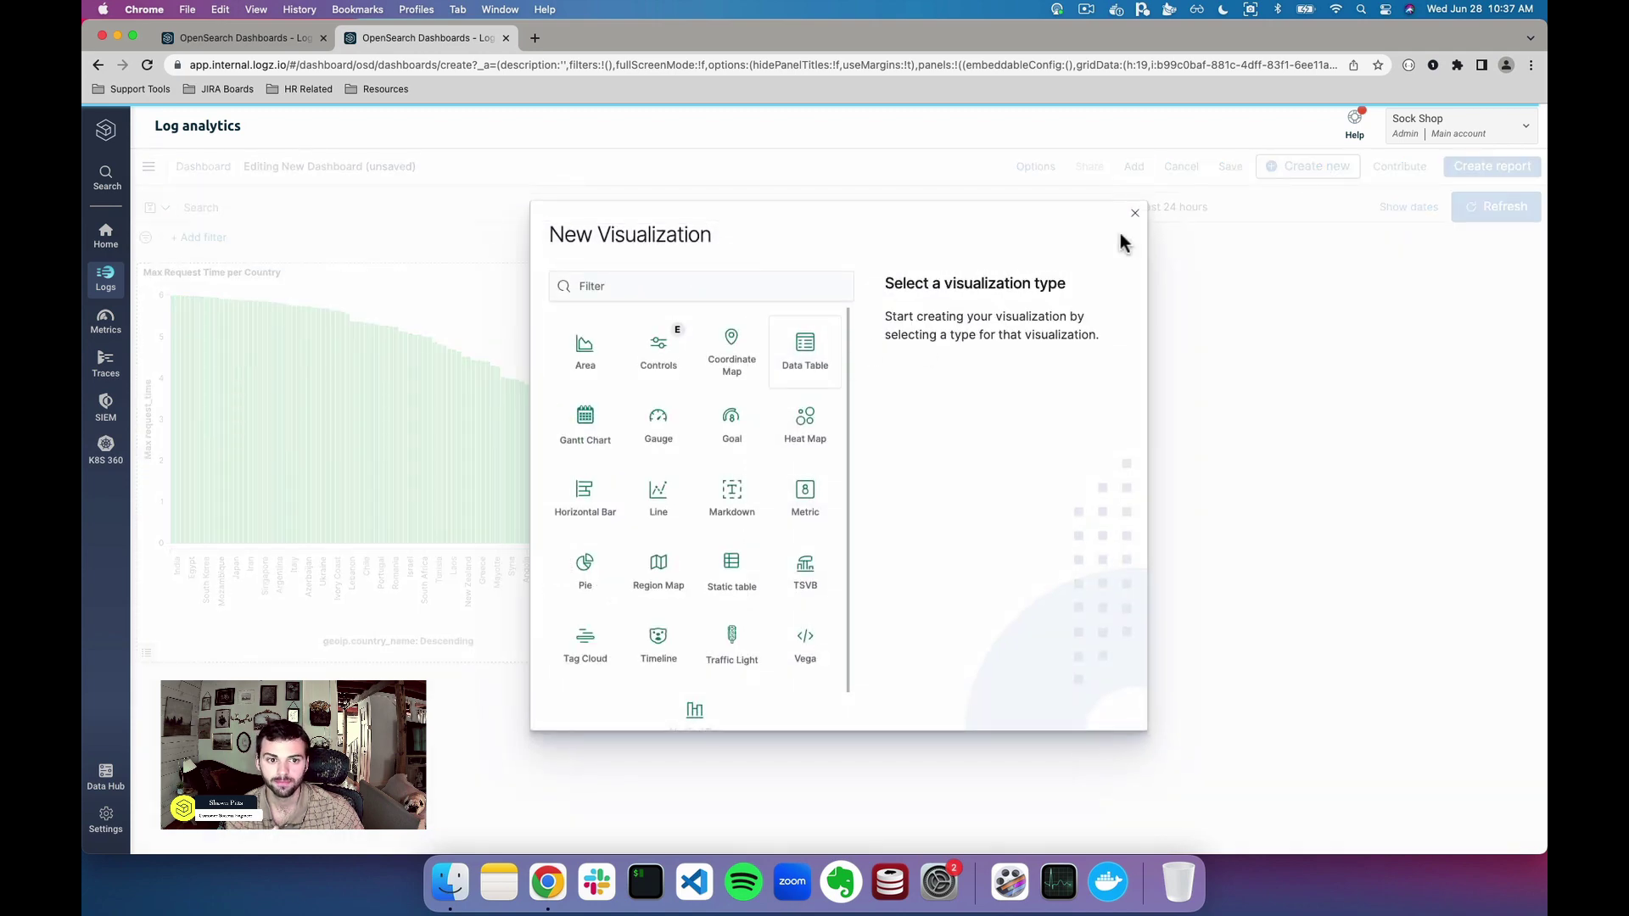
{"action": "left_click", "coordinate": [1135, 211]}
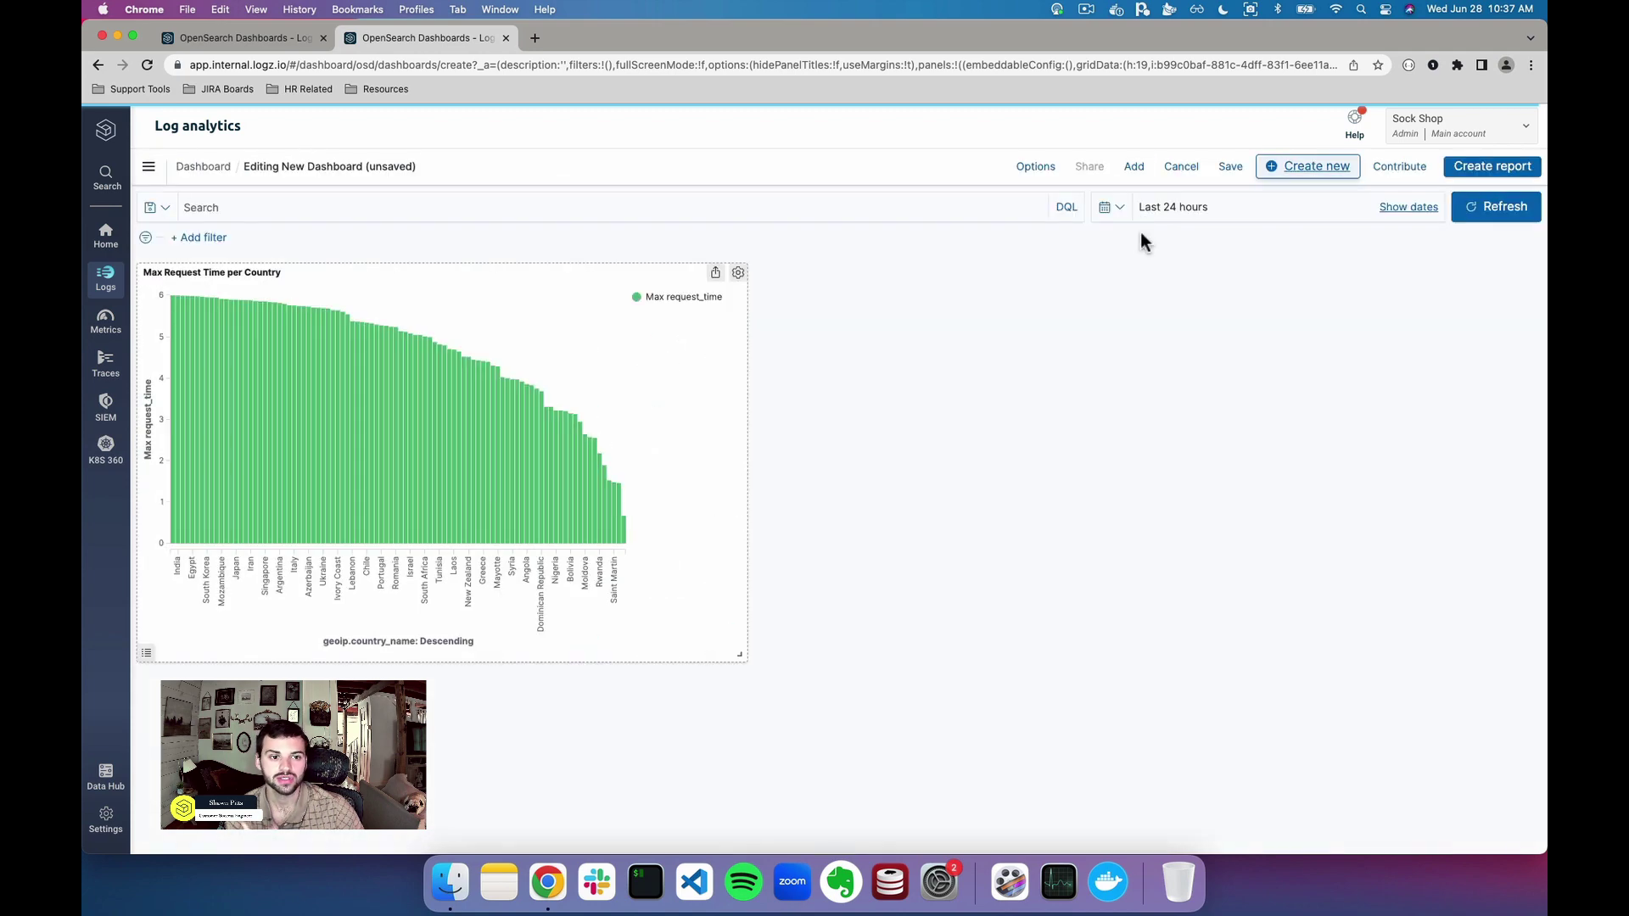
Save the dashboard with the title 'Nginx Access Dashboard'.
{"action": "left_click", "coordinate": [1229, 166]}
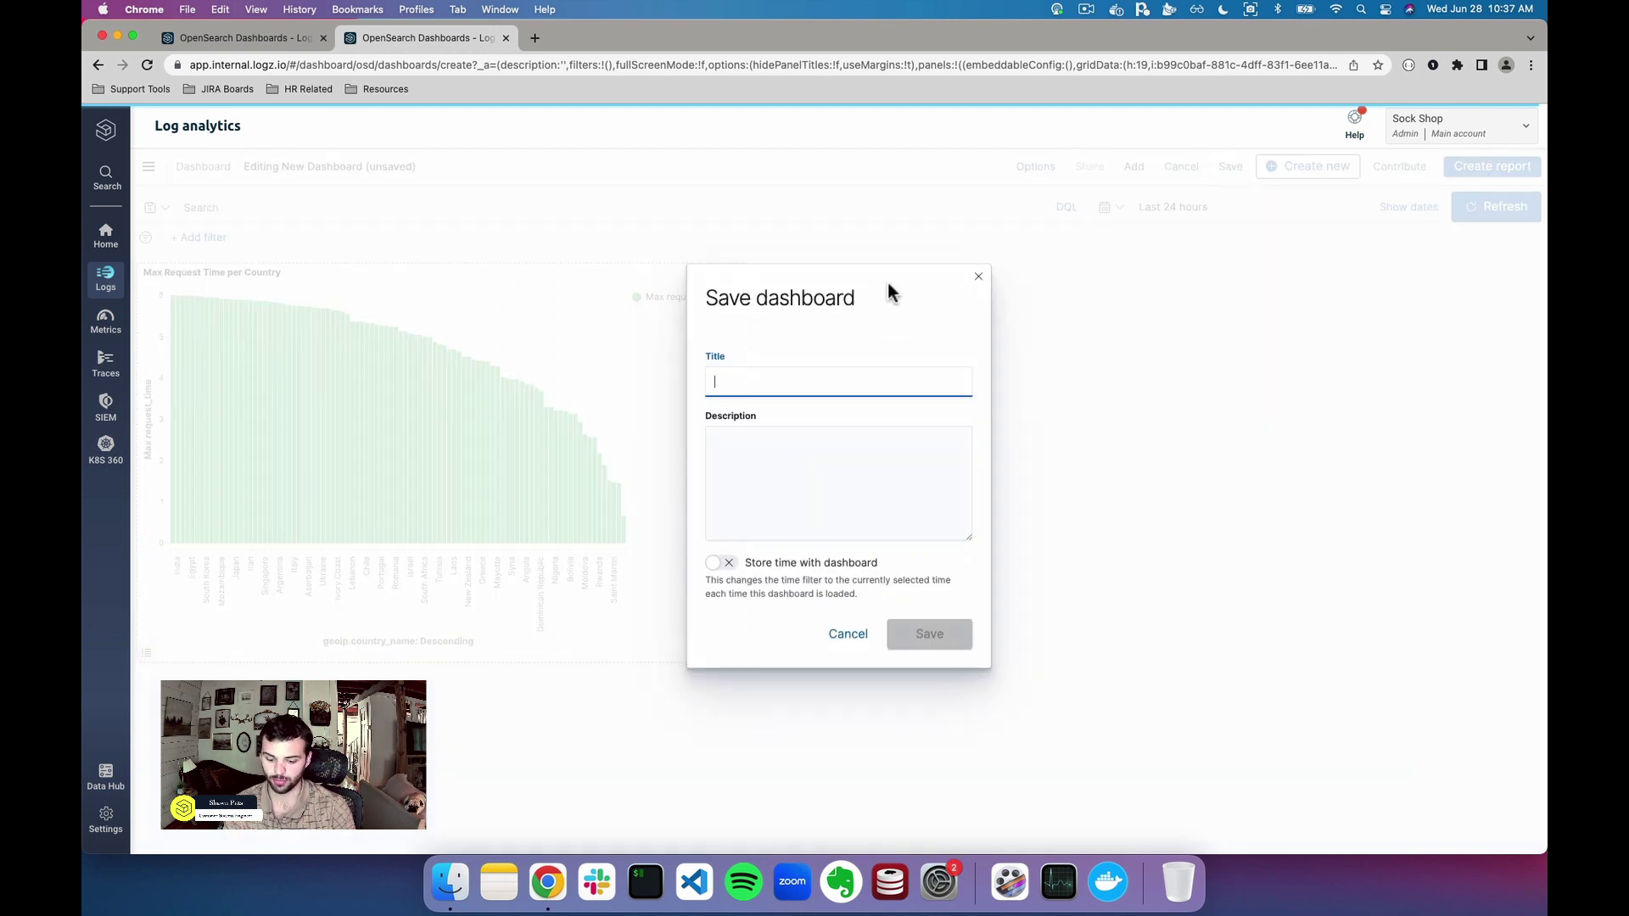
{"action": "type", "text": "Nginx Access Dashboard"}
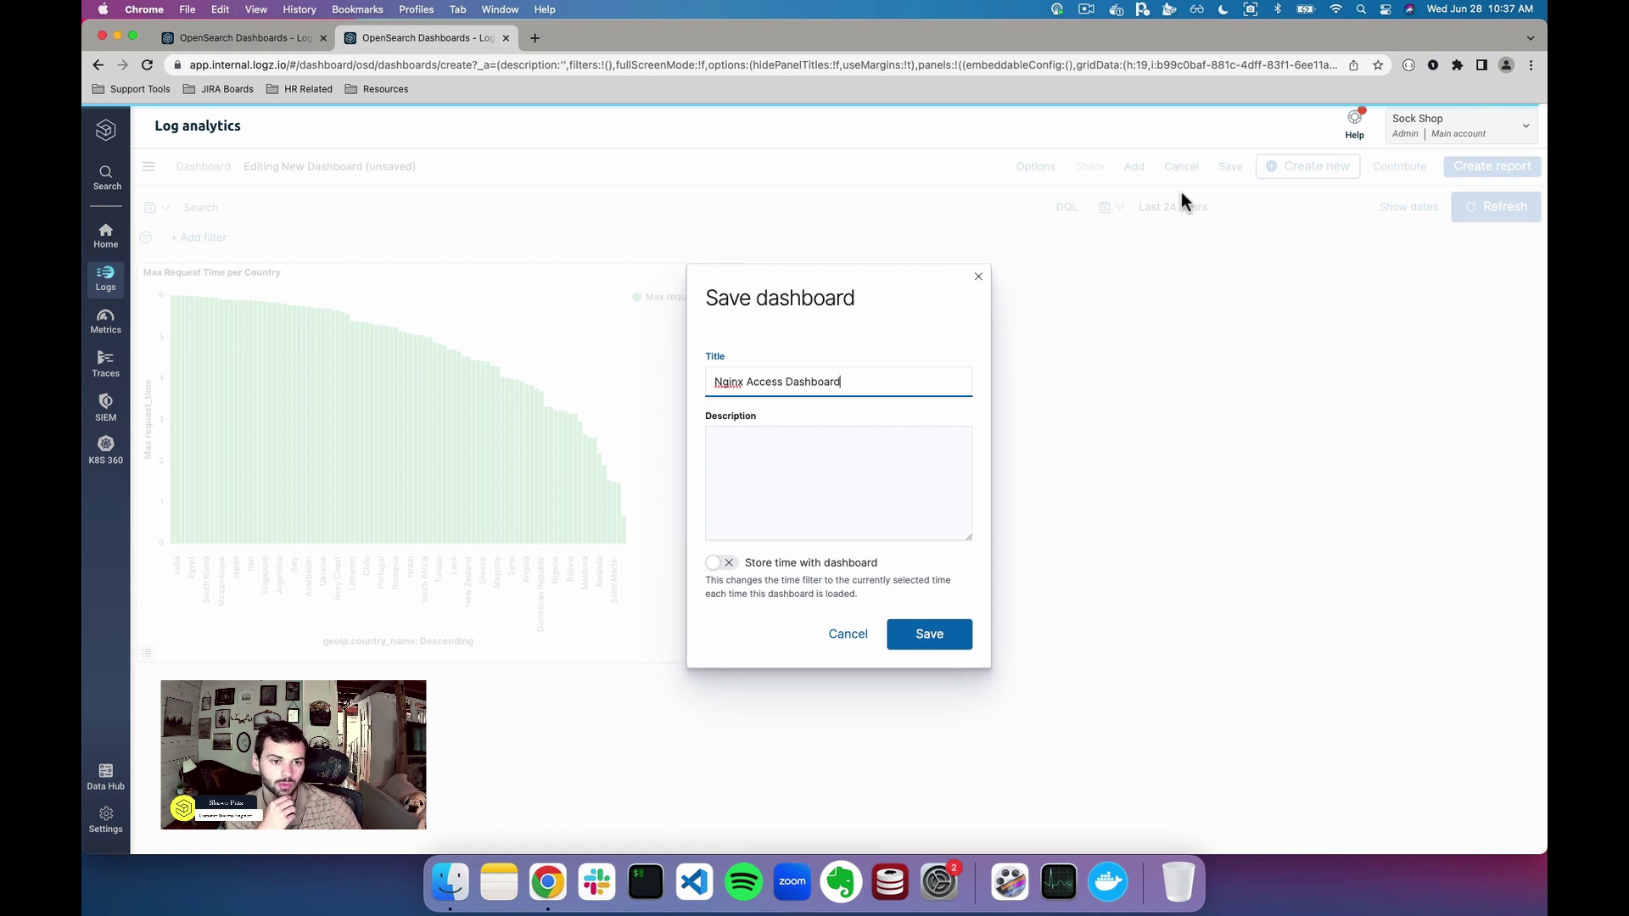
{"action": "left_click", "coordinate": [940, 633]}
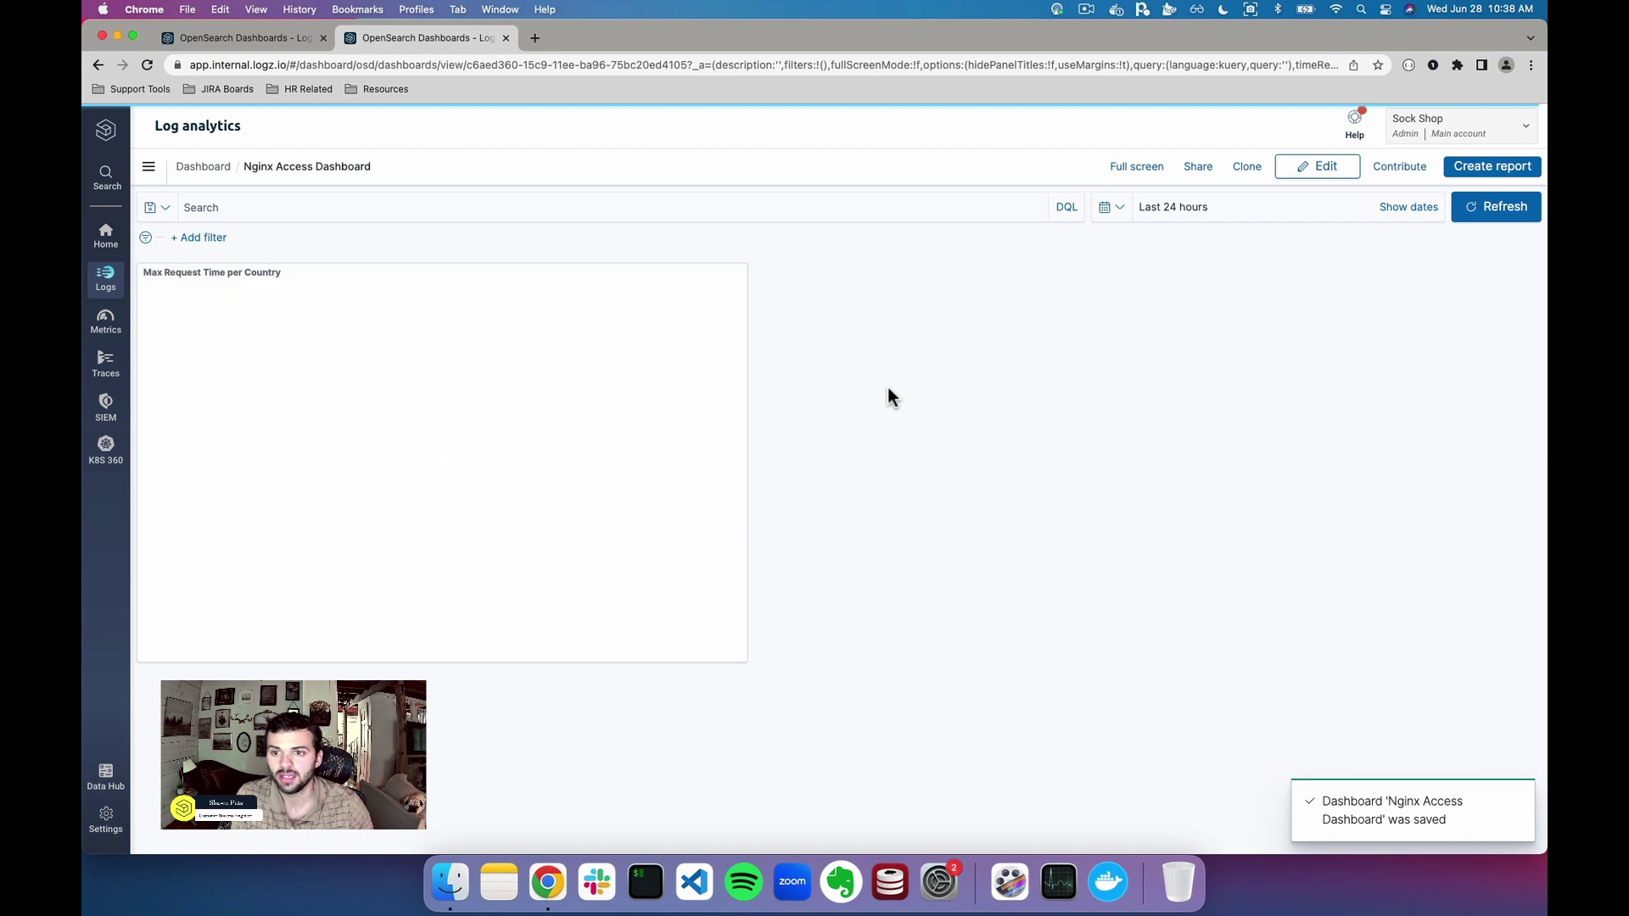
Open and close the navigation menu and the dashboard sharing options.
{"action": "left_click", "coordinate": [156, 172]}
{"action": "left_click", "coordinate": [999, 299]}
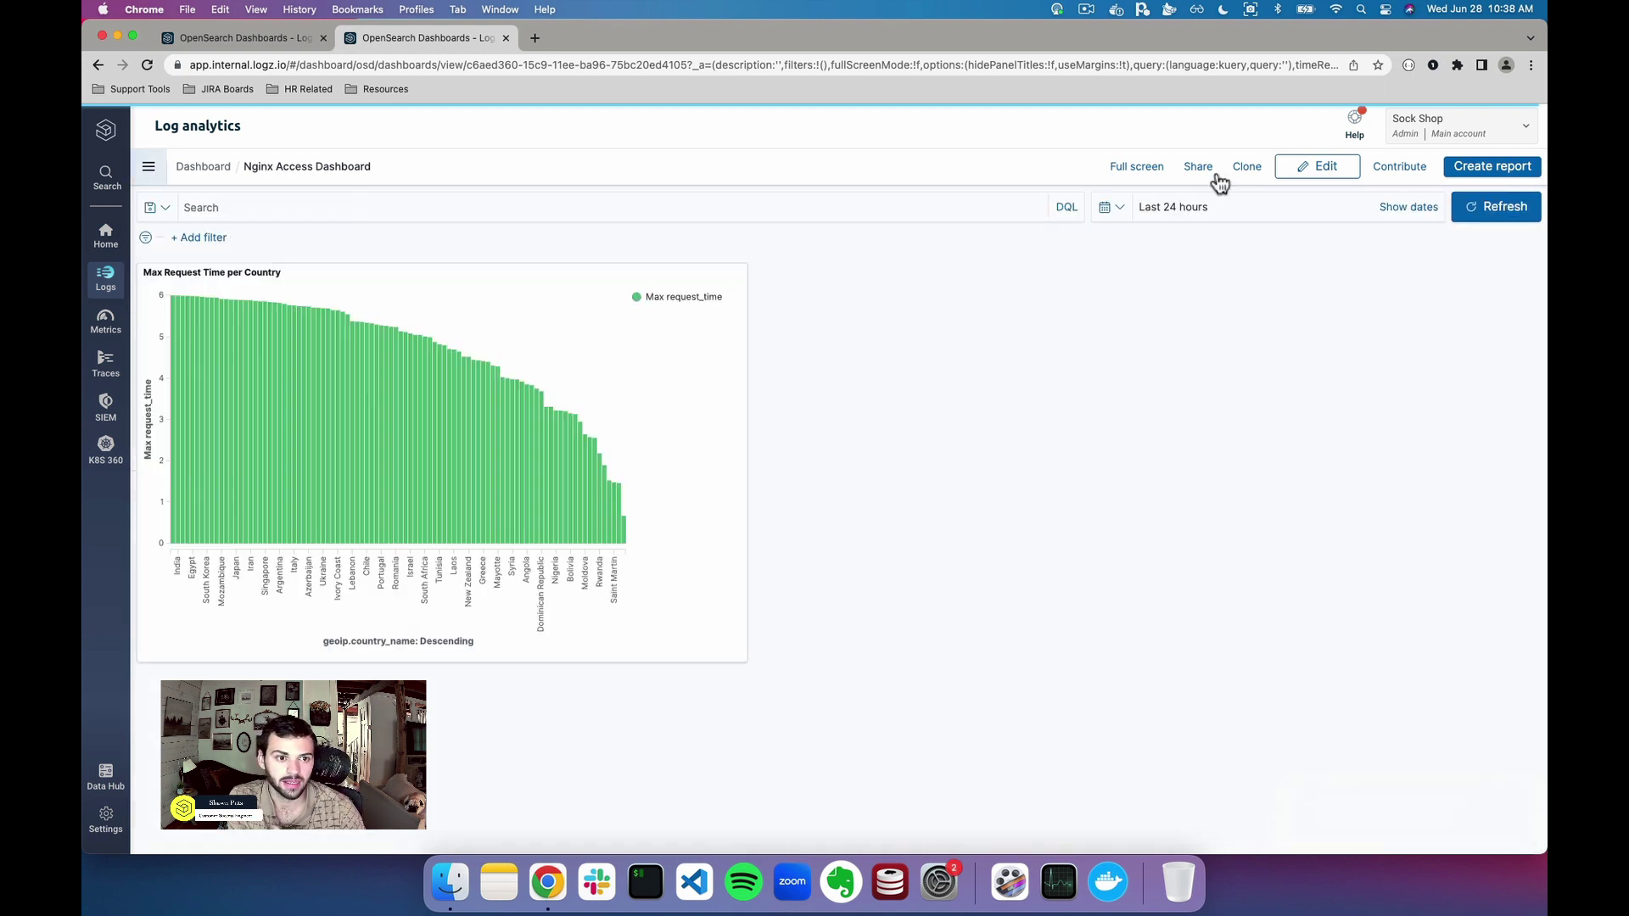
{"action": "left_click", "coordinate": [1215, 180]}
{"action": "left_click", "coordinate": [876, 348]}
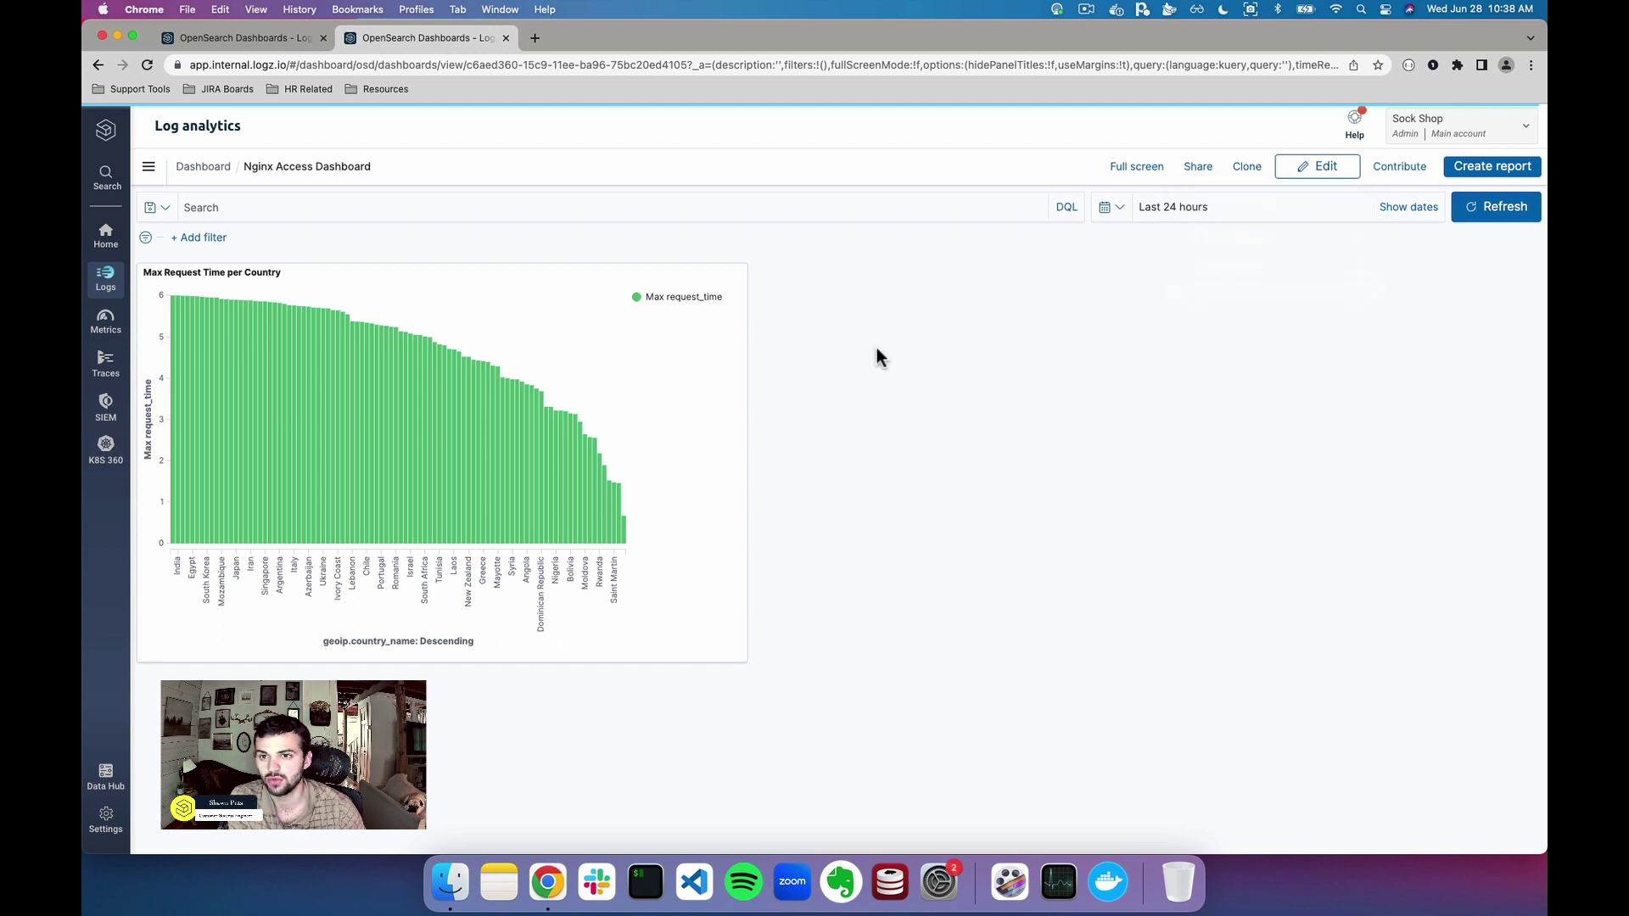
Search the Dashboards list for 'Nginx' to show the Nginx Access Dashboard.
{"action": "left_click", "coordinate": [148, 166]}
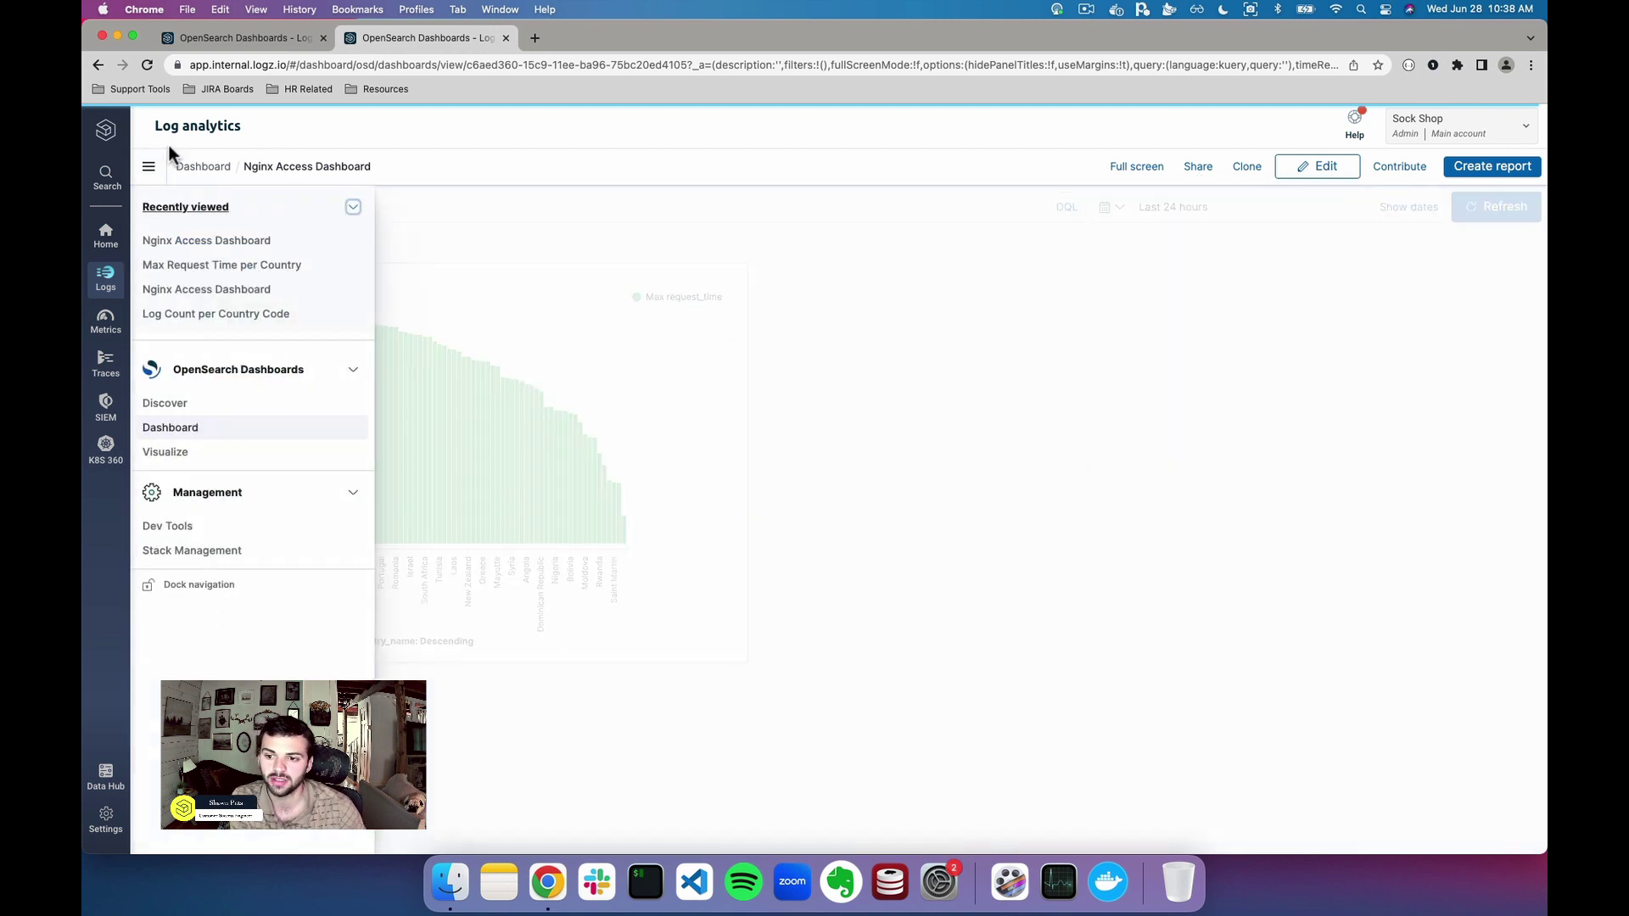
{"action": "left_click", "coordinate": [181, 428]}
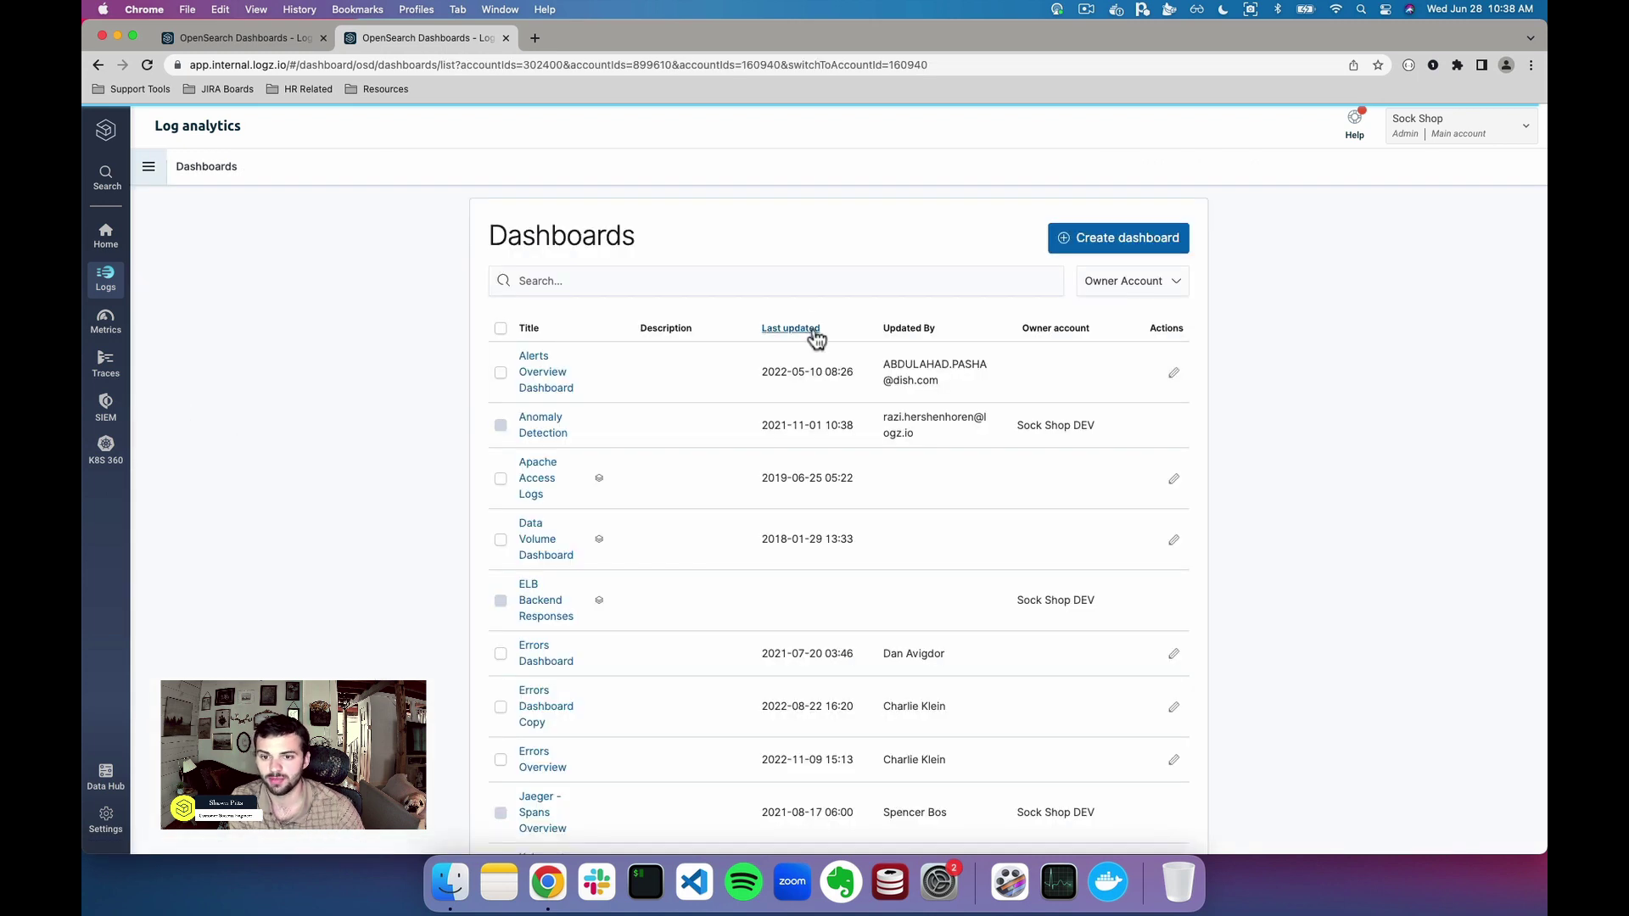
{"action": "left_click", "coordinate": [801, 283]}
{"action": "type", "text": "Nginx"}
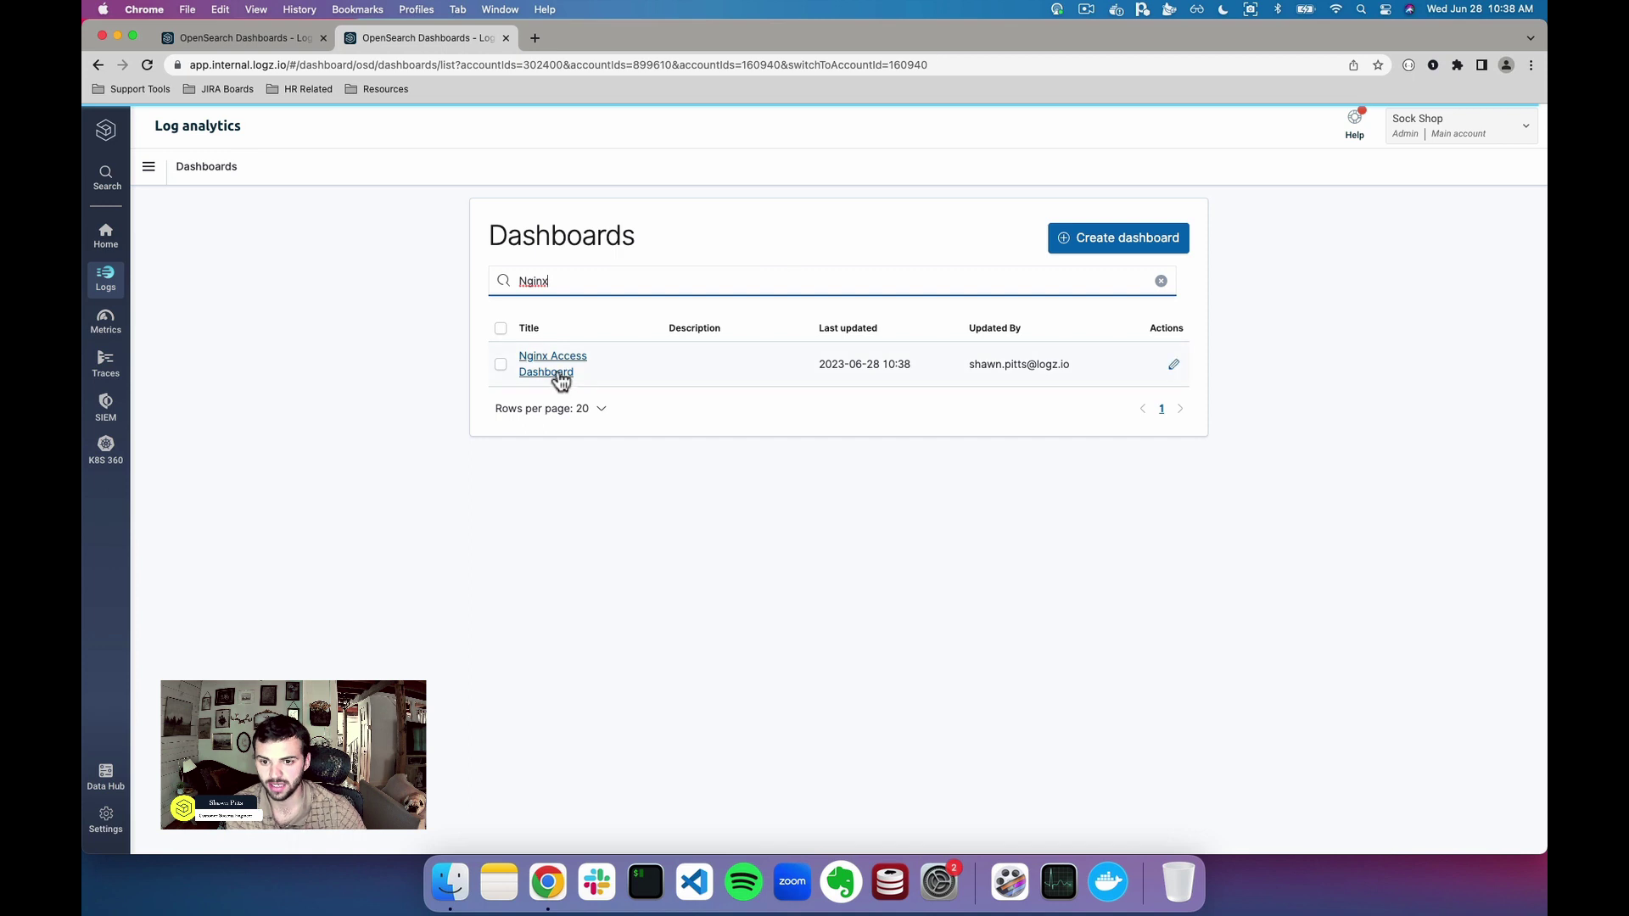
{"action": "left_click", "coordinate": [852, 486]}
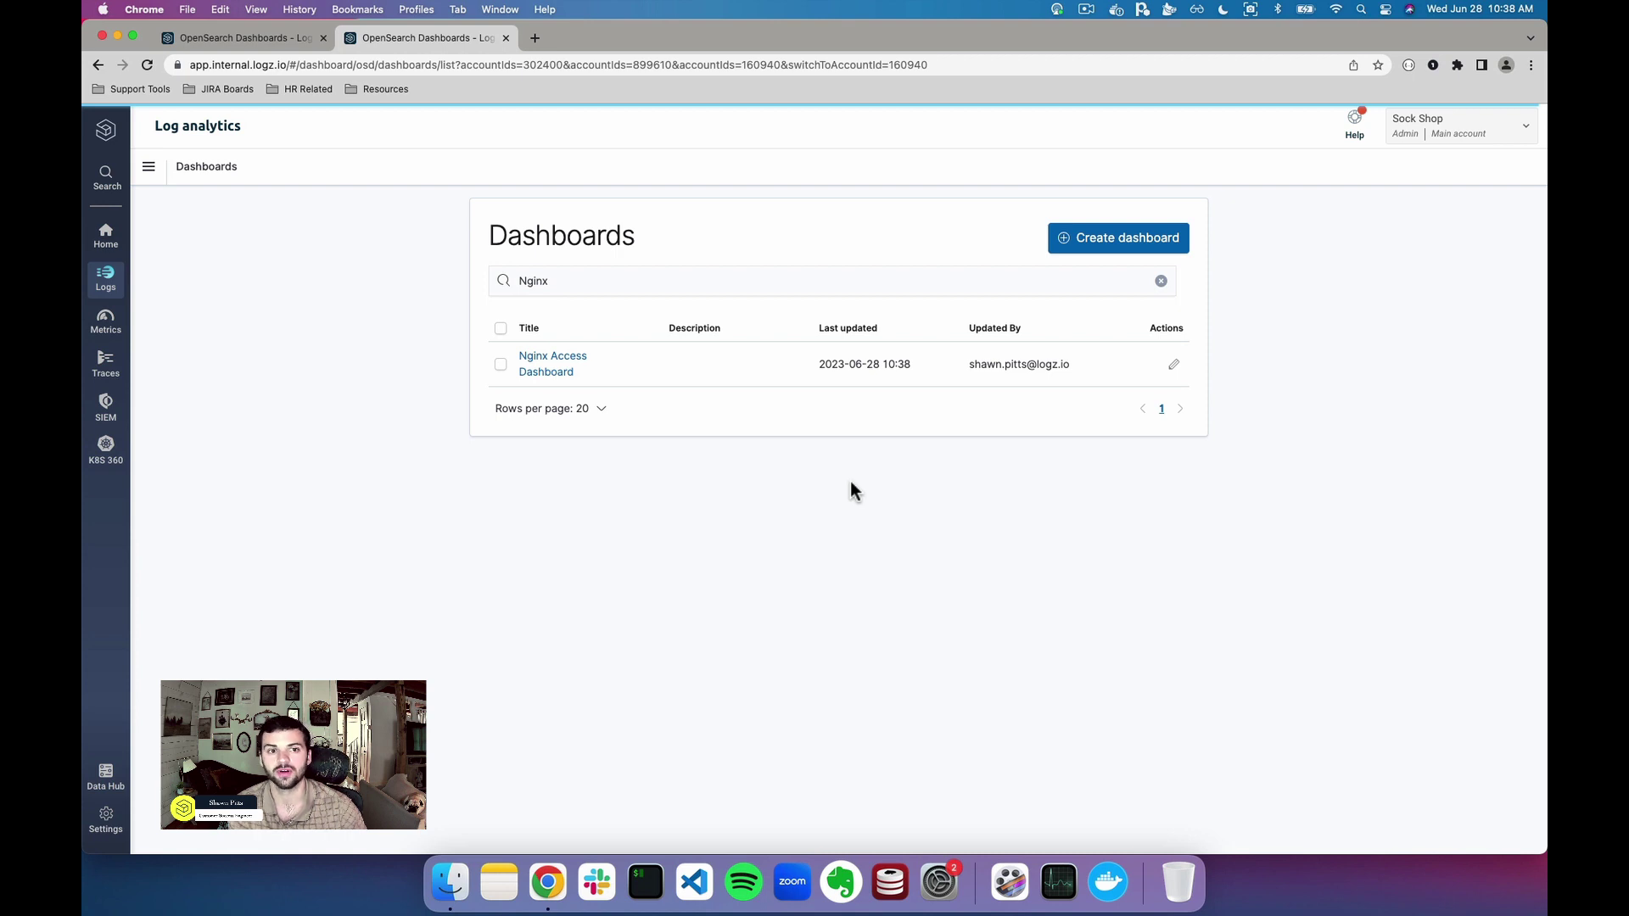
{"action": "left_click", "coordinate": [1086, 10]}
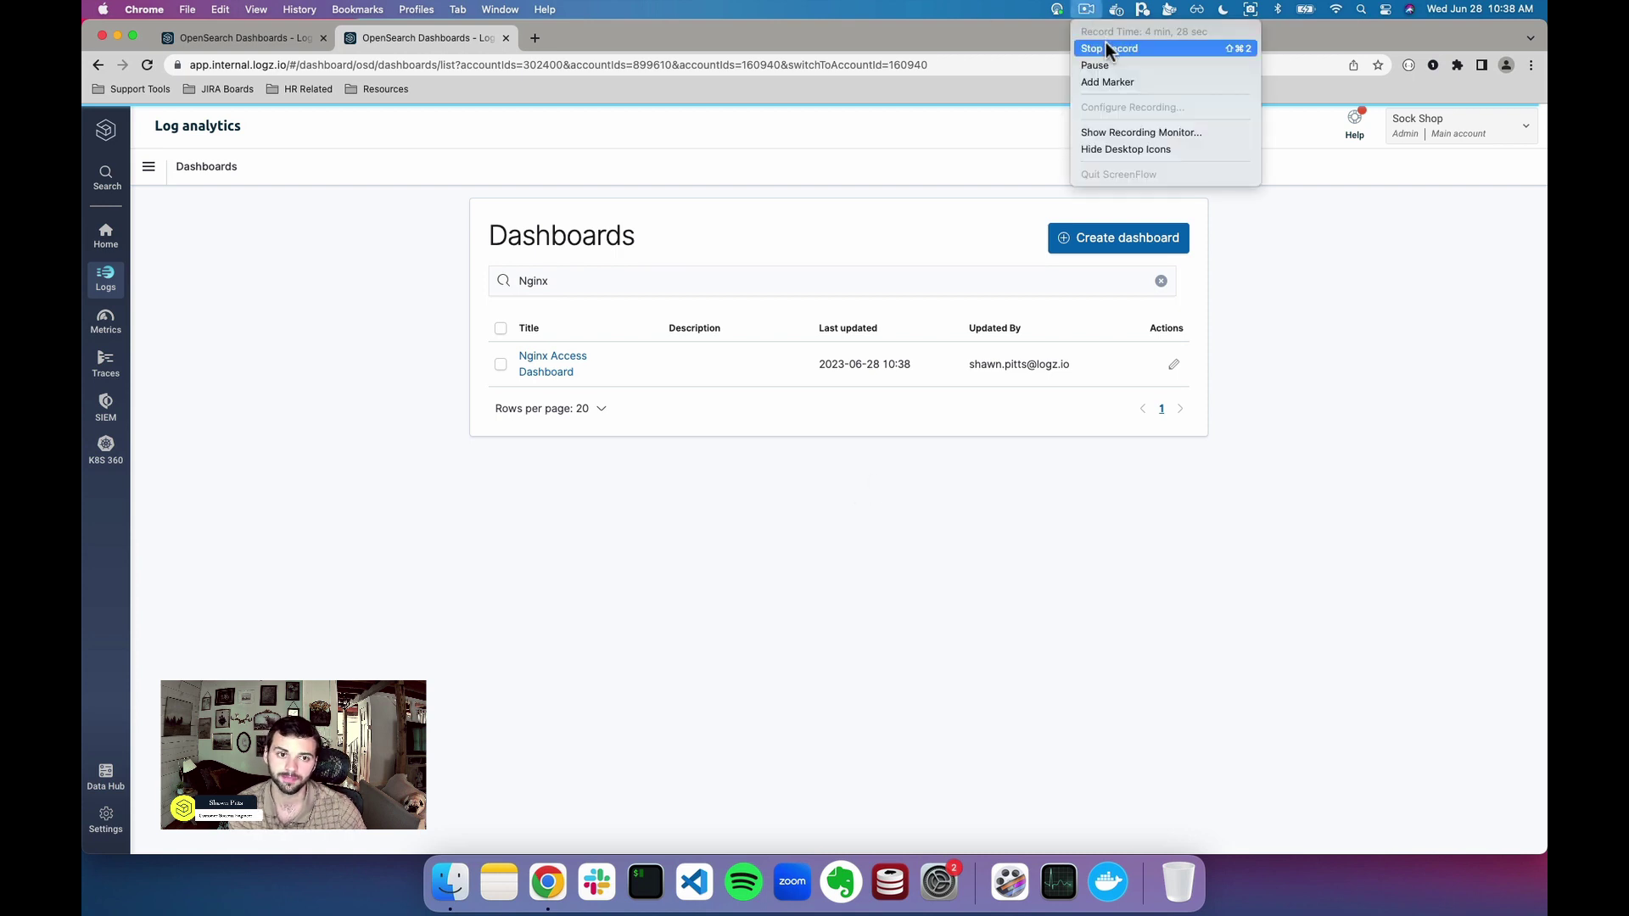